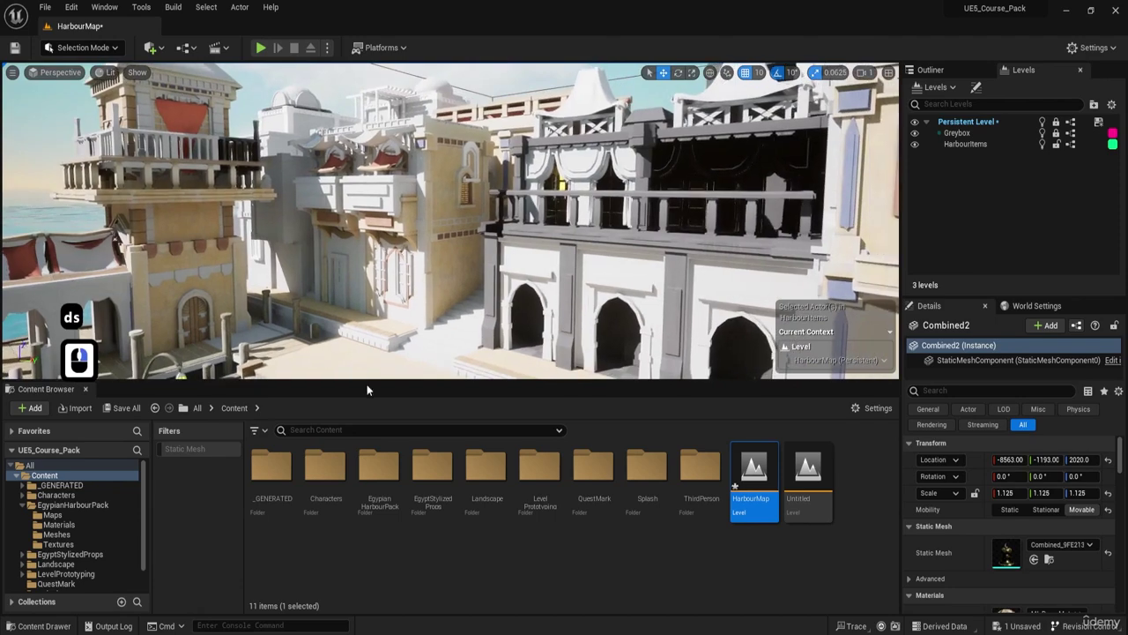
- Examine the harbour buildings and the greybox stairway between them from close up and from above the water
key(a)
key(w)
right_drag(509, 237, 442, 265)
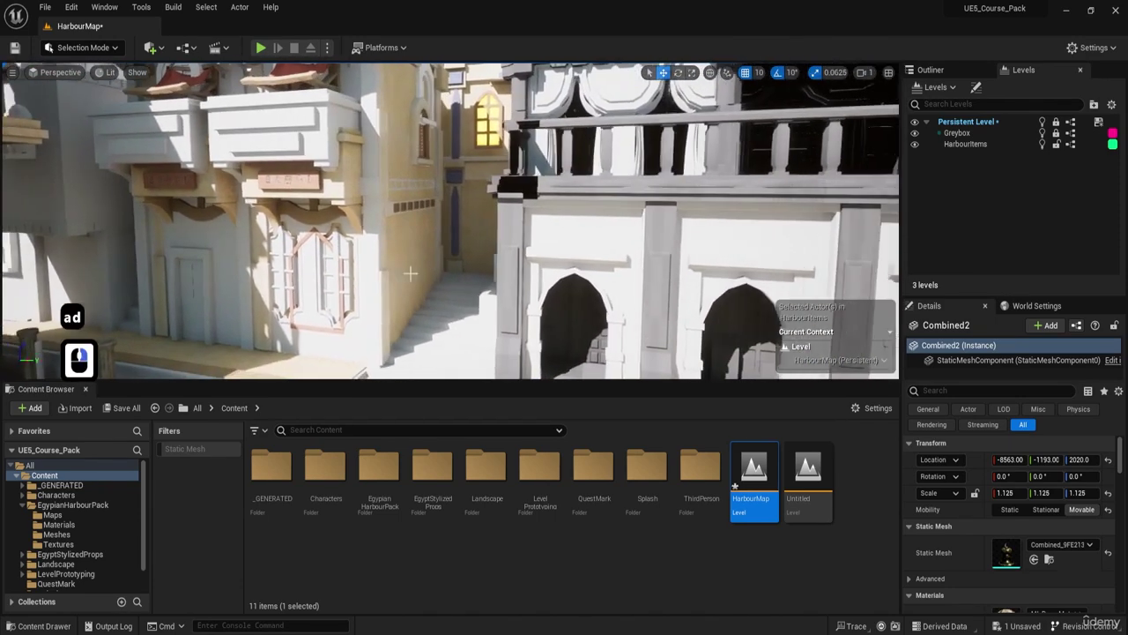
key(s)
key(a)
key(e)
right_drag(527, 217, 527, 217)
key(d)
key(w)
key(a)
key(e)
key(s)
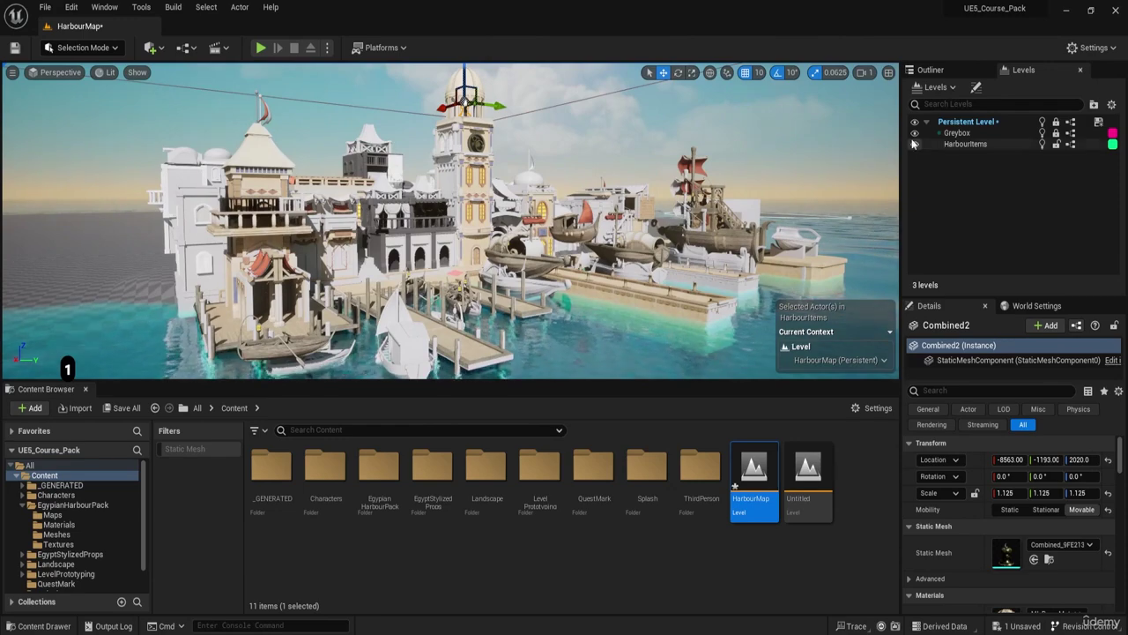
- Hide the Greybox level to inspect the gap between the finished buildings, and show the level again
click(914, 132)
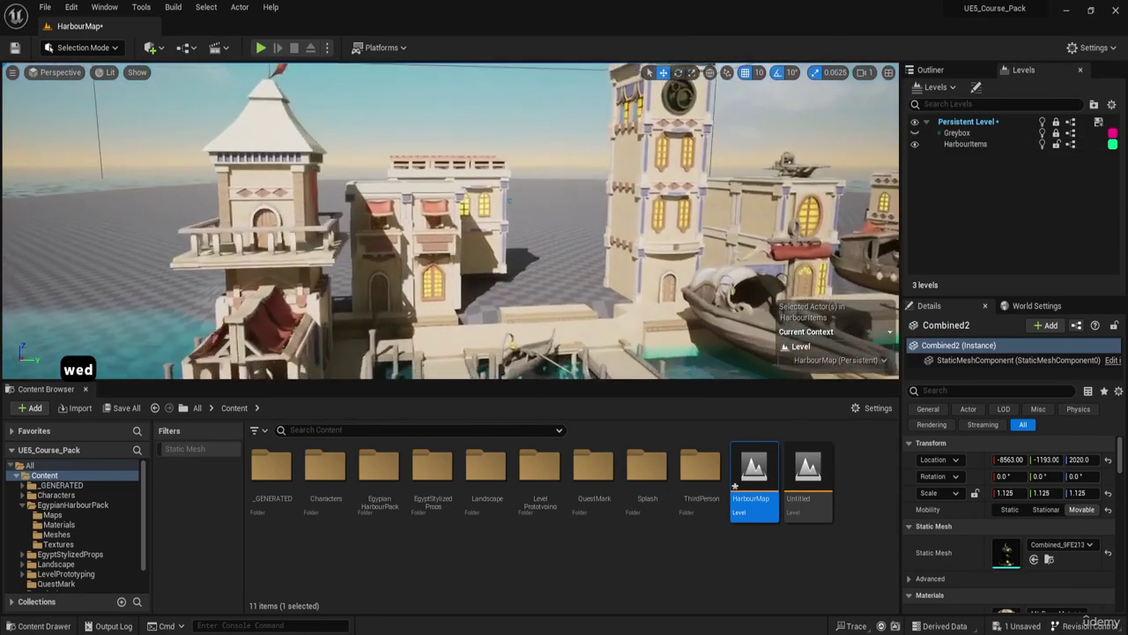
key(w)
key(e)
key(d)
key(w)
key(e)
key(d)
right_drag(416, 232, 361, 278)
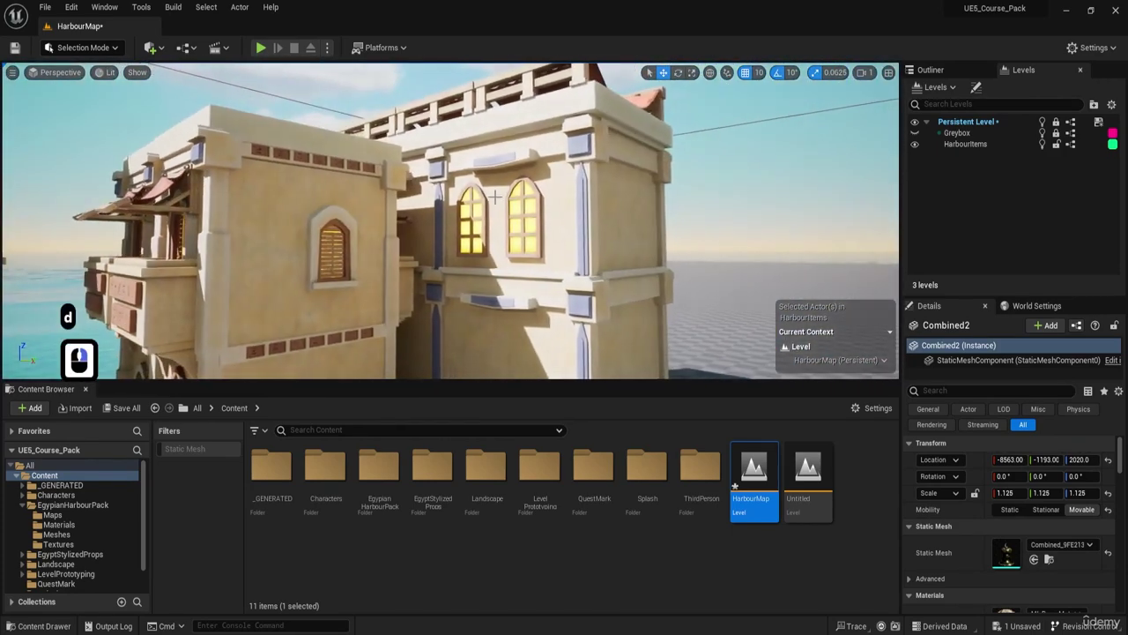
key(s)
key(d)
right_drag(531, 175, 641, 295)
key(a)
key(e)
key(w)
key(d)
key(q)
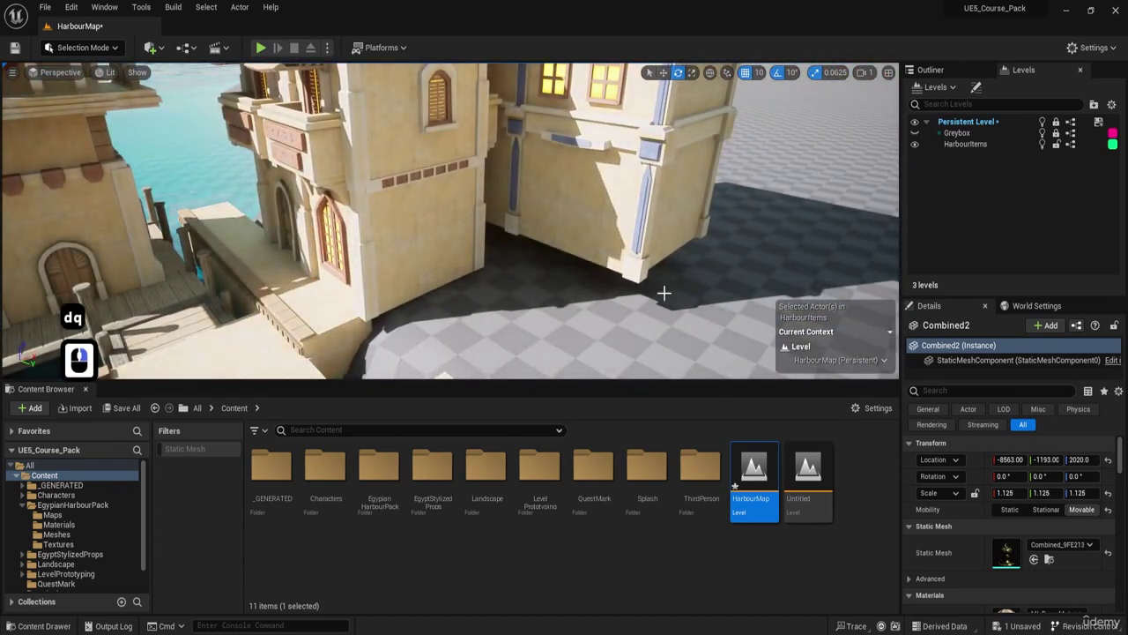
click(914, 133)
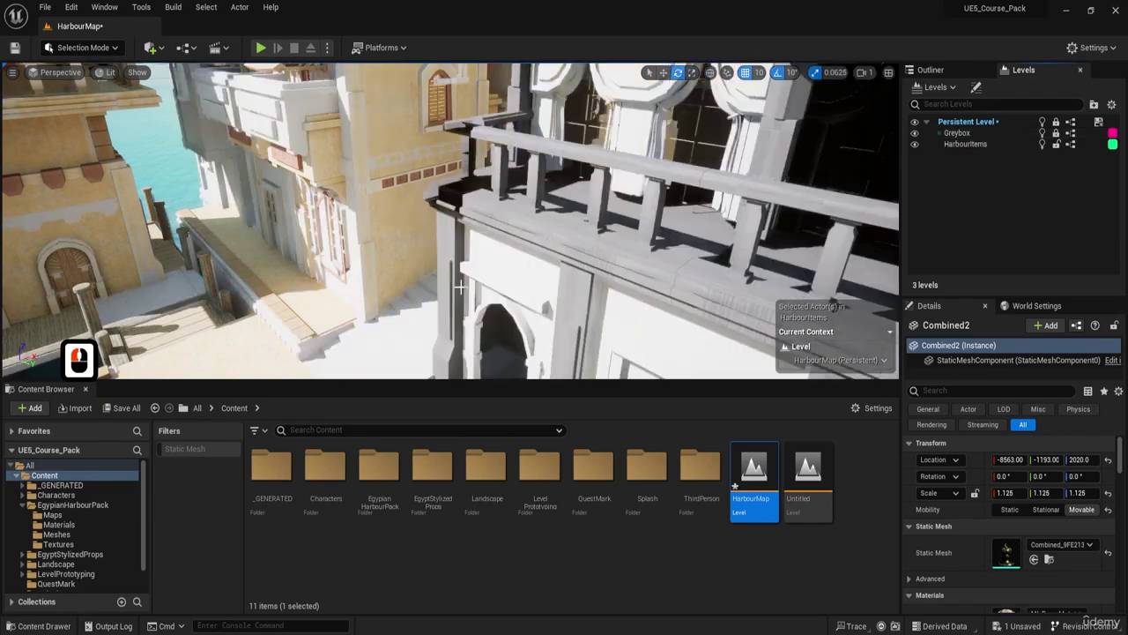
- Find the stairs group in the modular asset display out on the water and select a stairs mesh
right_drag(458, 264, 705, 273)
key(a)
key(s)
key(a)
key(e)
key(w)
scroll(450, 221, up, 19)
key(w)
key(w)
key(w)
key(w)
key(w)
key(e)
key(e)
key(e)
key(e)
key(e)
key(e)
key(e)
key(w)
scroll(450, 220, up, 8)
key(e)
key(d)
key(d)
key(w)
right_drag(507, 260, 476, 259)
key(d)
key(d)
key(w)
key(e)
key(w)
right_drag(401, 261, 449, 277)
key(q)
click(458, 212)
shift+click(413, 208)
key(a)
key(w)
scroll(457, 231, down, 3)
key(d)
scroll(457, 231, down, 2)
click(472, 251)
- Bring the stairs mesh from the asset display toward the harbour, to about X -16663, Y -3013, Z 1290
key(d)
key(a)
key(s)
key(e)
key(a)
key(s)
key(w)
key(s)
right_drag(647, 234, 555, 258)
key(s)
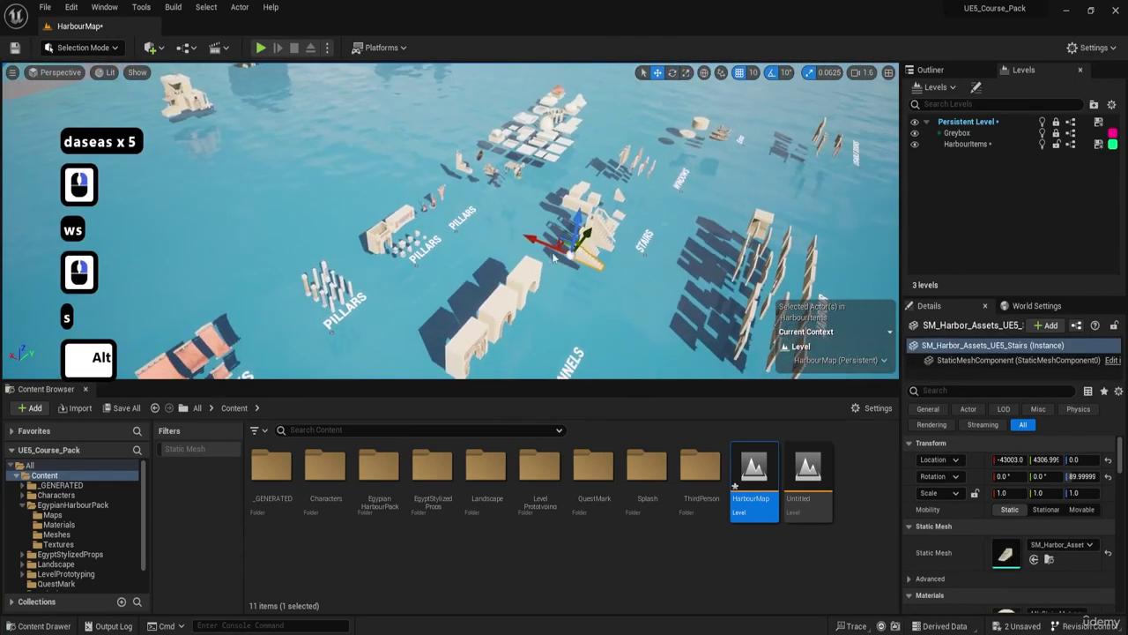
alt+drag(541, 244, 132, 65)
right_drag(264, 176, 185, 115)
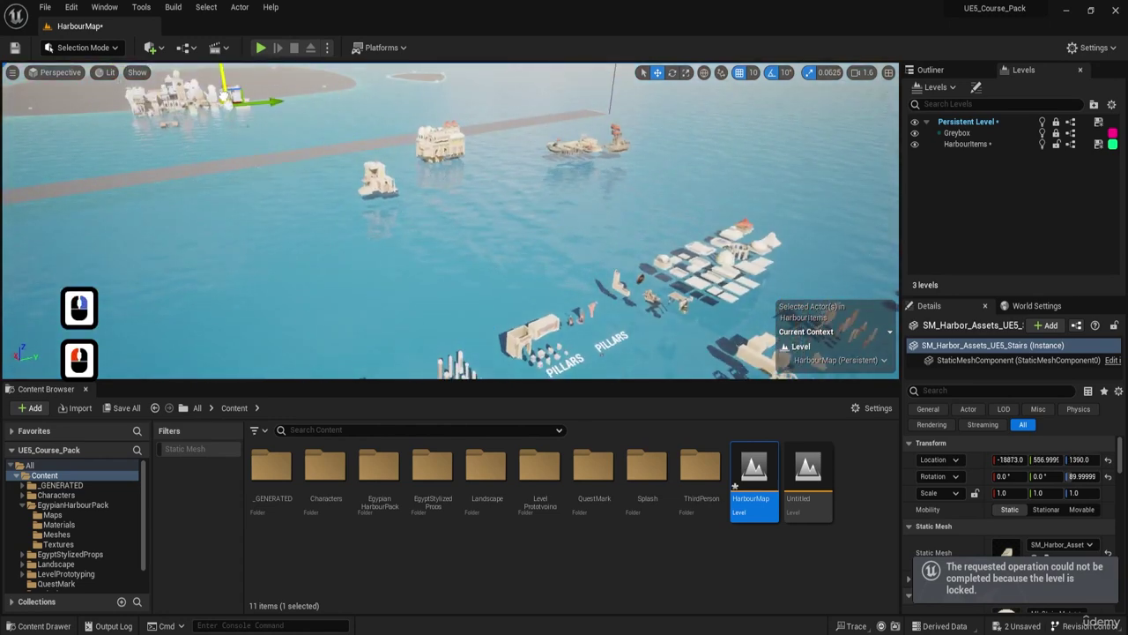
drag(228, 93, 220, 90)
key(f)
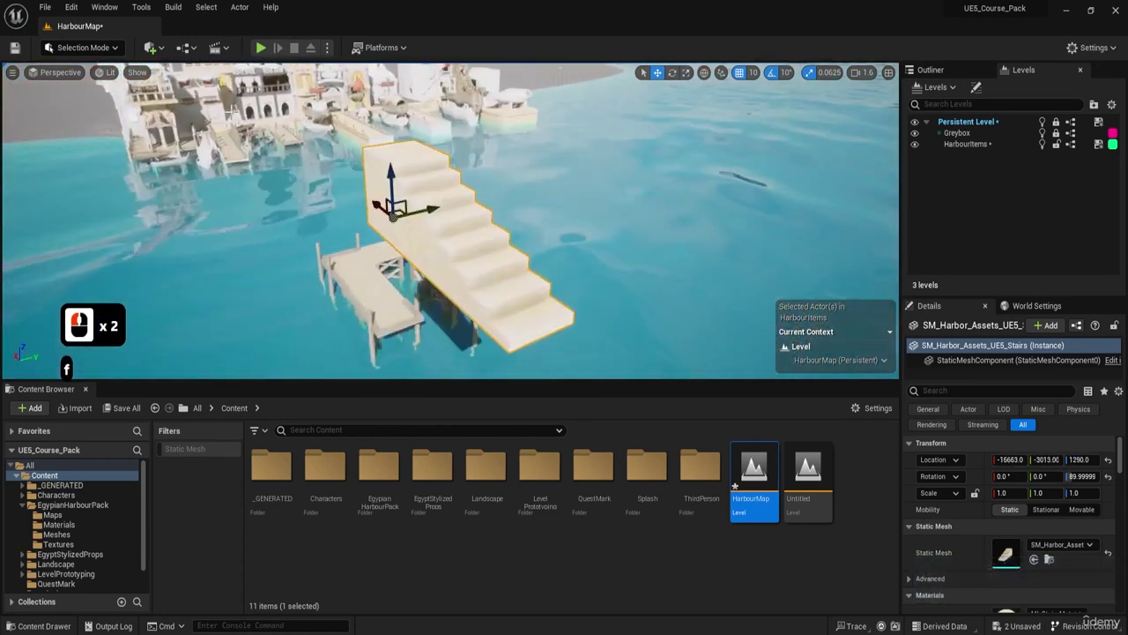
- Move the stairs mesh above the greybox stairway between the buildings, at about X -8503, Y -2563, Z 500
key(e)
key(w)
key(a)
mouse_move(490, 192)
right_down()
mouse_move(490, 265)
mouse_move(520, 212)
mouse_move(490, 192)
right_up()
key(s)
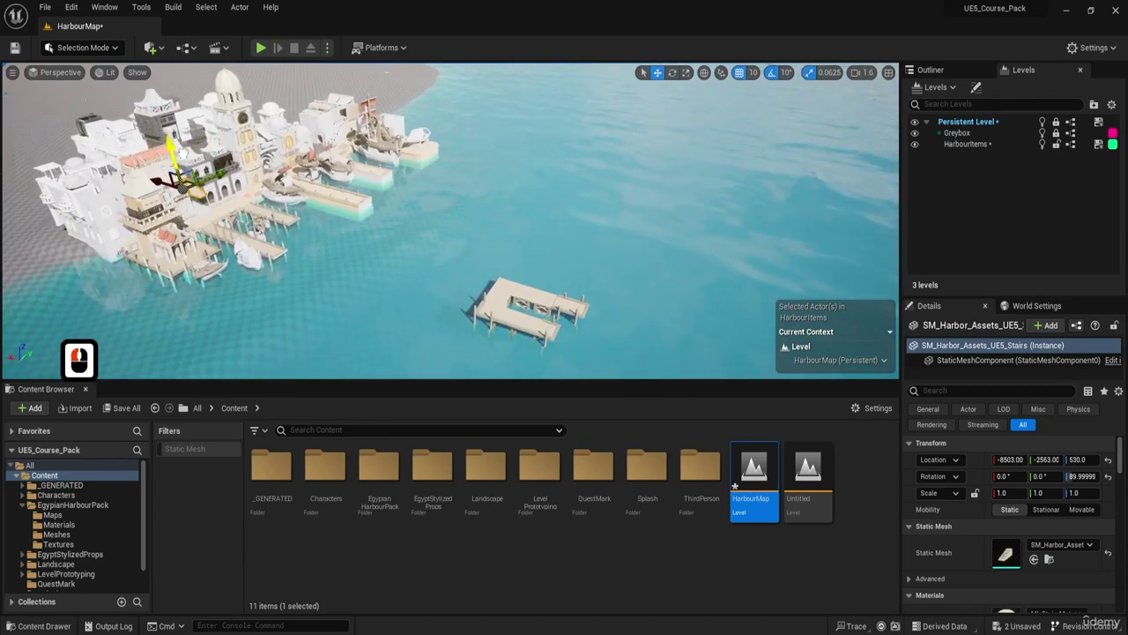
key(f)
key(d)
key(w)
key(s)
key(a)
key(s)
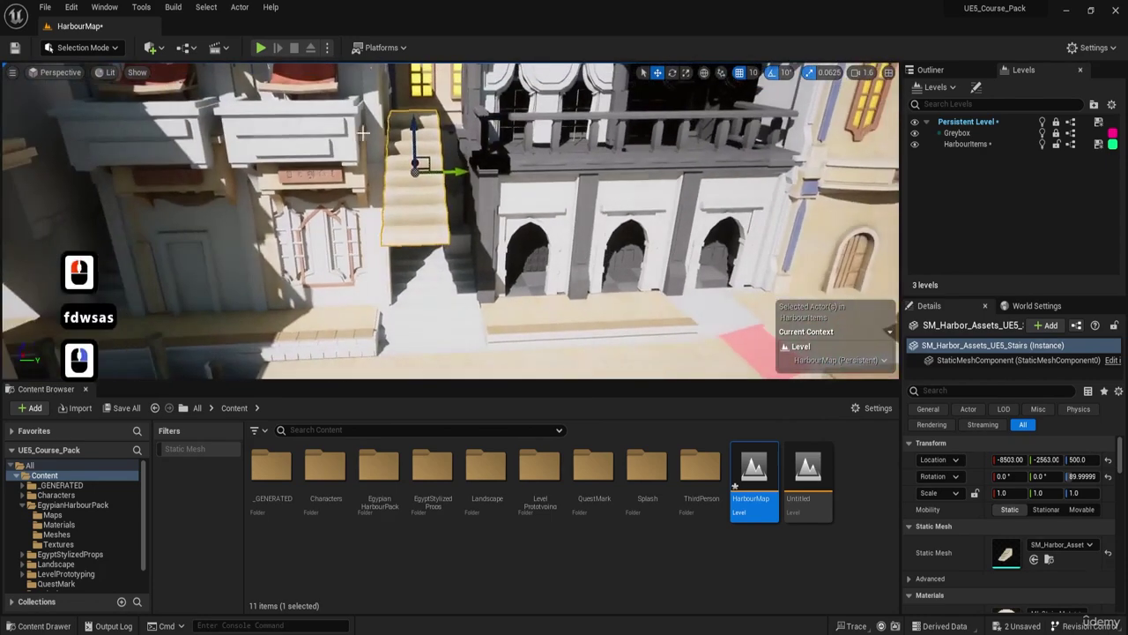
- Lower the stairs mesh onto the greybox steps and push it back, to X -8423 and Z 120
drag(424, 181, 424, 231)
right_drag(424, 231, 393, 263)
key(w)
key(e)
key(d)
mouse_move(516, 178)
right_down()
mouse_move(476, 203)
mouse_move(517, 179)
right_up()
key(w)
scroll(493, 194, down, 5)
key(a)
key(w)
key(a)
drag(516, 179, 536, 161)
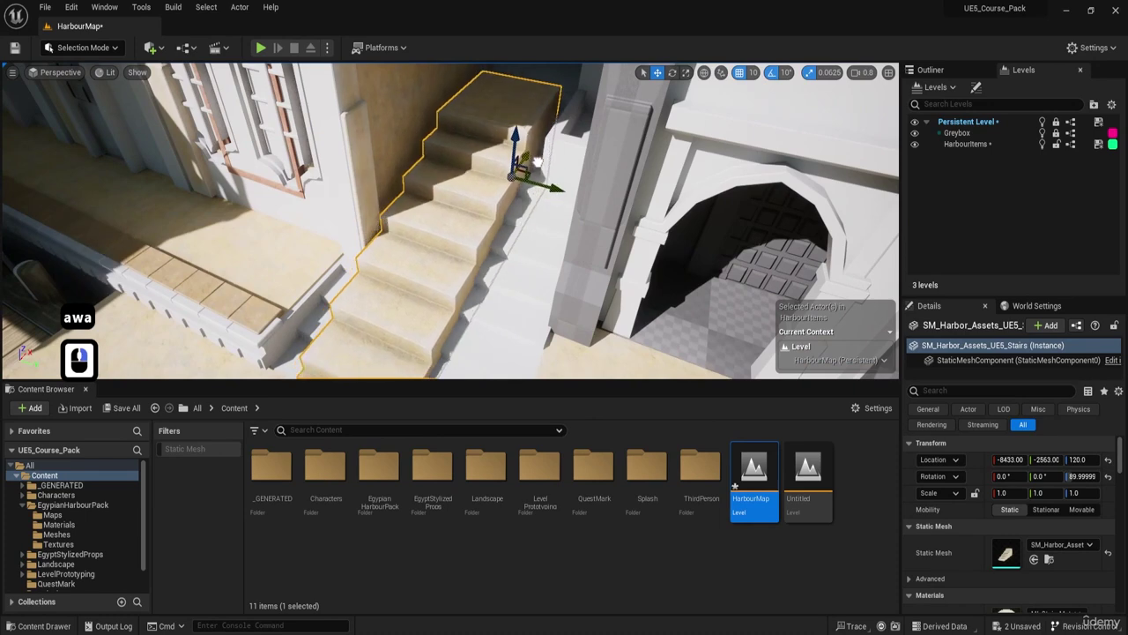
- Try to widen the stairs mesh to fill the passage by scaling its X to 2.4375
right_drag(541, 167, 491, 179)
key(s)
key(a)
key(e)
key(r)
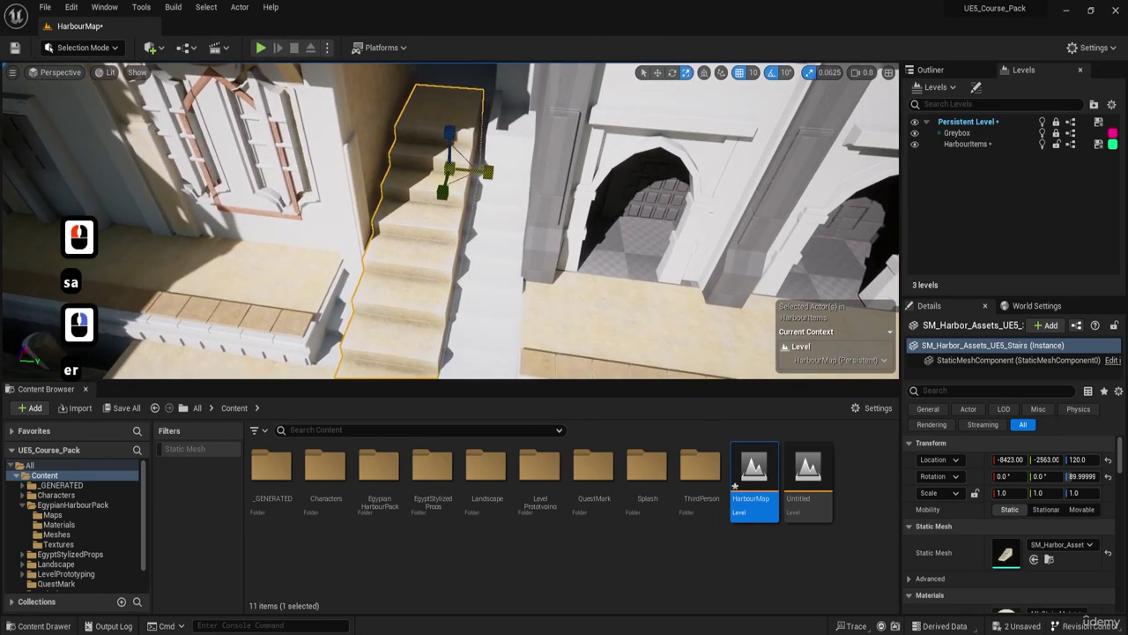
drag(489, 172, 530, 174)
right_drag(529, 171, 472, 175)
key(w)
key(w)
key(q)
key(a)
key(s)
key(a)
key(g)
key(g)
key(g)
key(d)
click(471, 174)
key(d)
double_click(517, 209)
- Undo the widening of the stairs mesh
key(ctrl+z)
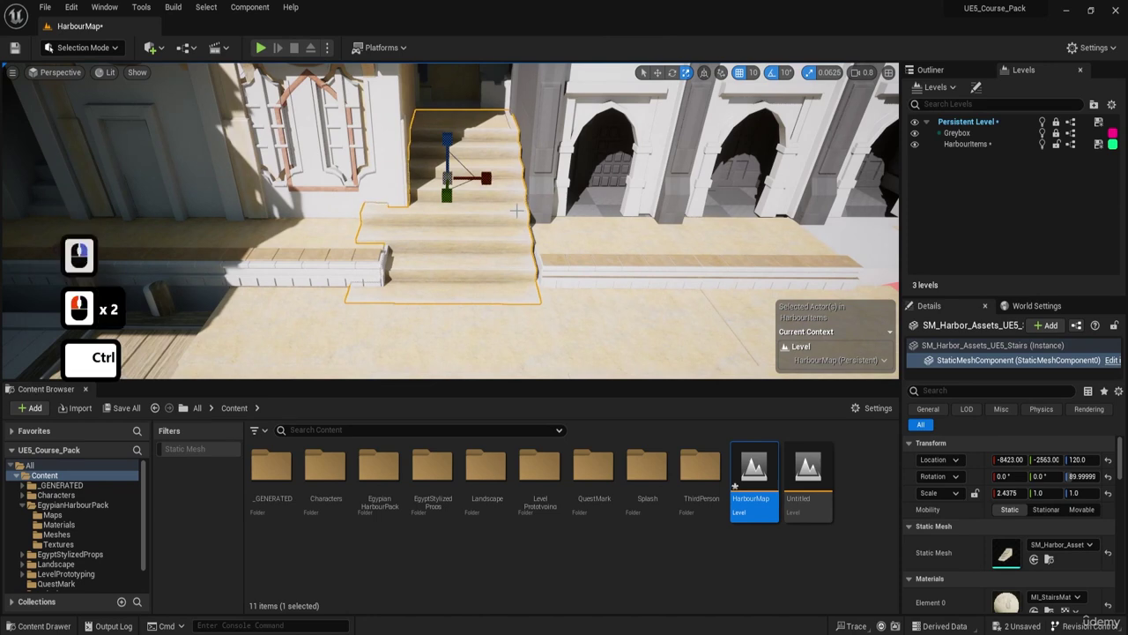
key(ctrl+z)
key(ctrl+z)
- Shift the stairs mesh against the neighbouring building wall at Y -2603 and try to duplicate it sideways
key(w)
right_drag(495, 199, 490, 185)
key(w)
mouse_move(501, 185)
alt+mouse_down()
mouse_move(544, 191)
mouse_move(511, 185)
alt+mouse_up()
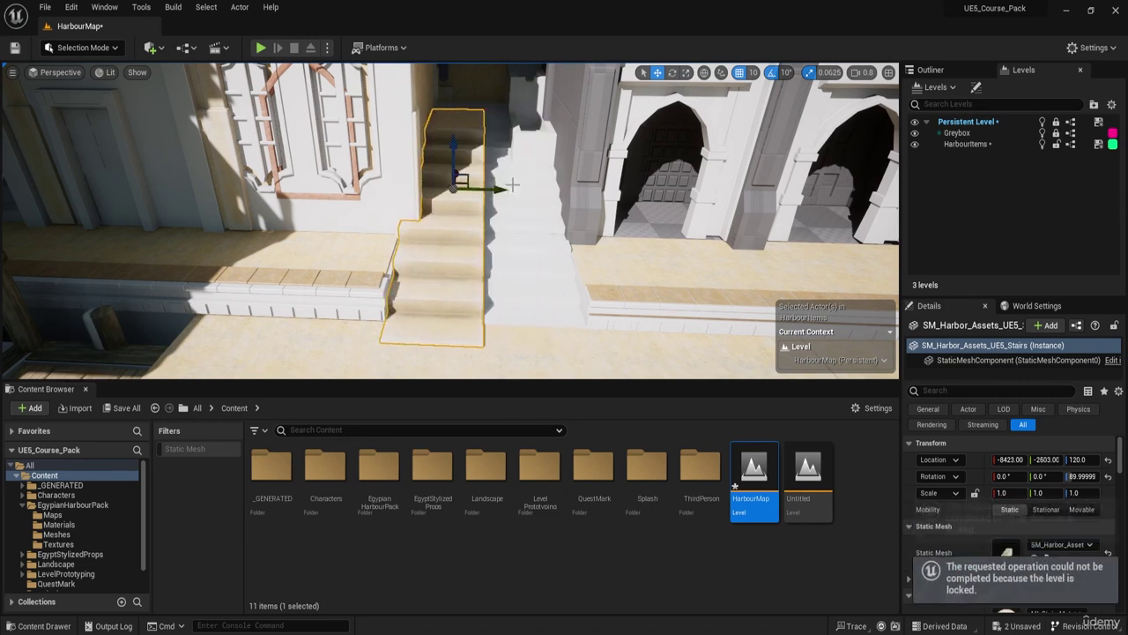
- Make HarbourItems the current level and duplicate the stairs alongside the original at Y -2453
double_click(966, 144)
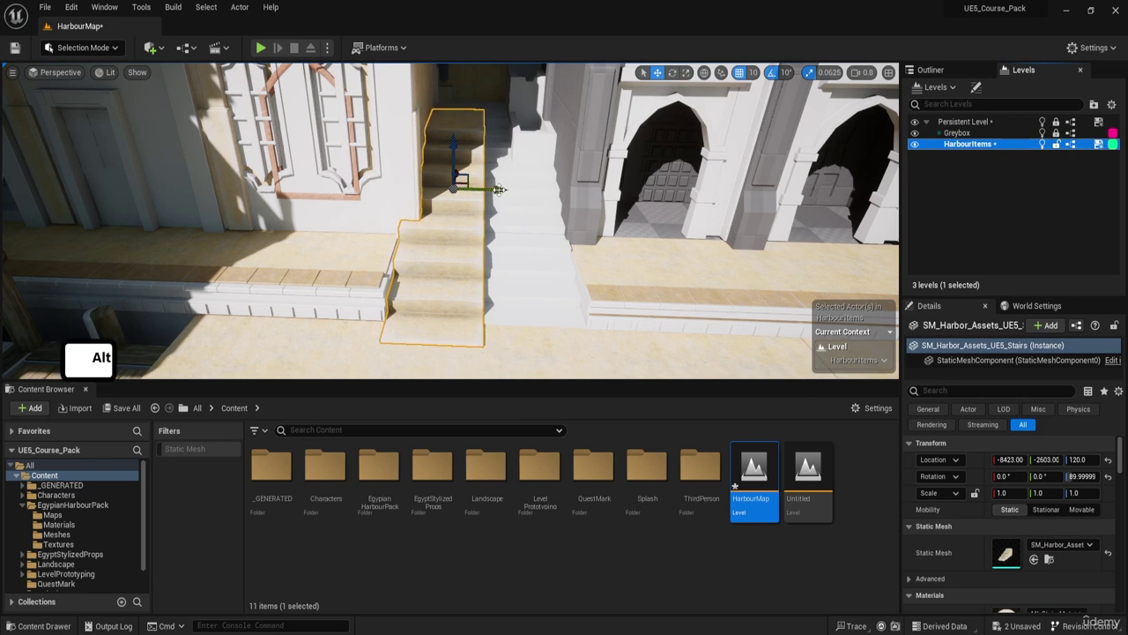
alt+drag(505, 185, 559, 194)
key(g)
key(d)
key(w)
right_drag(571, 202, 537, 208)
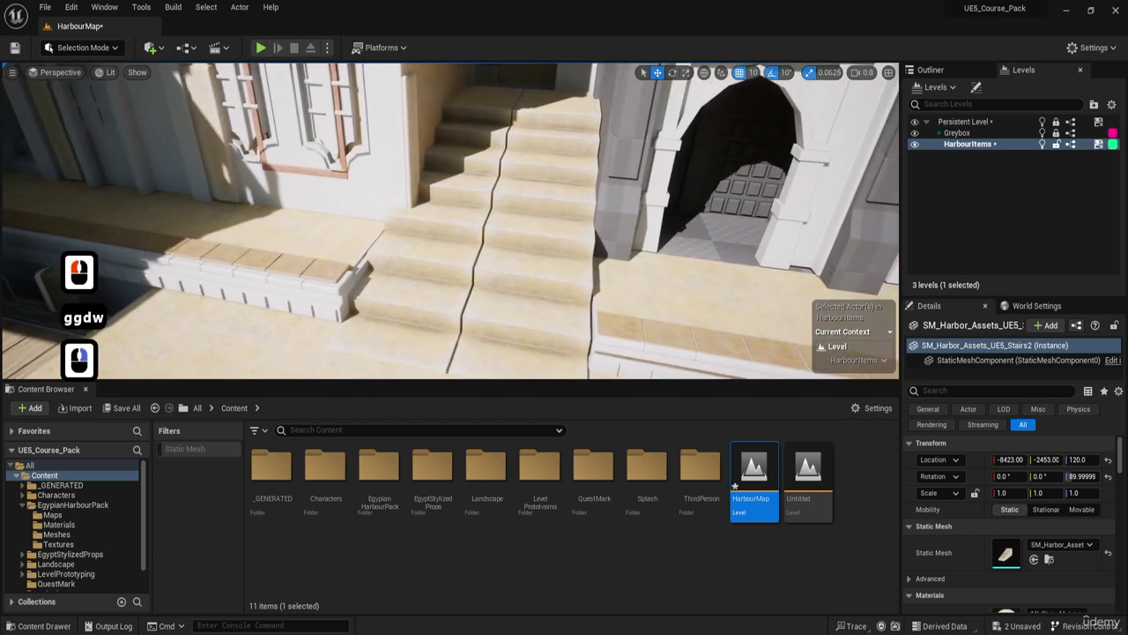
- Nudge the duplicated stairs to Y -2458 using a grid snap of 5 to close the seam, and restore the snap to 10
click(593, 193)
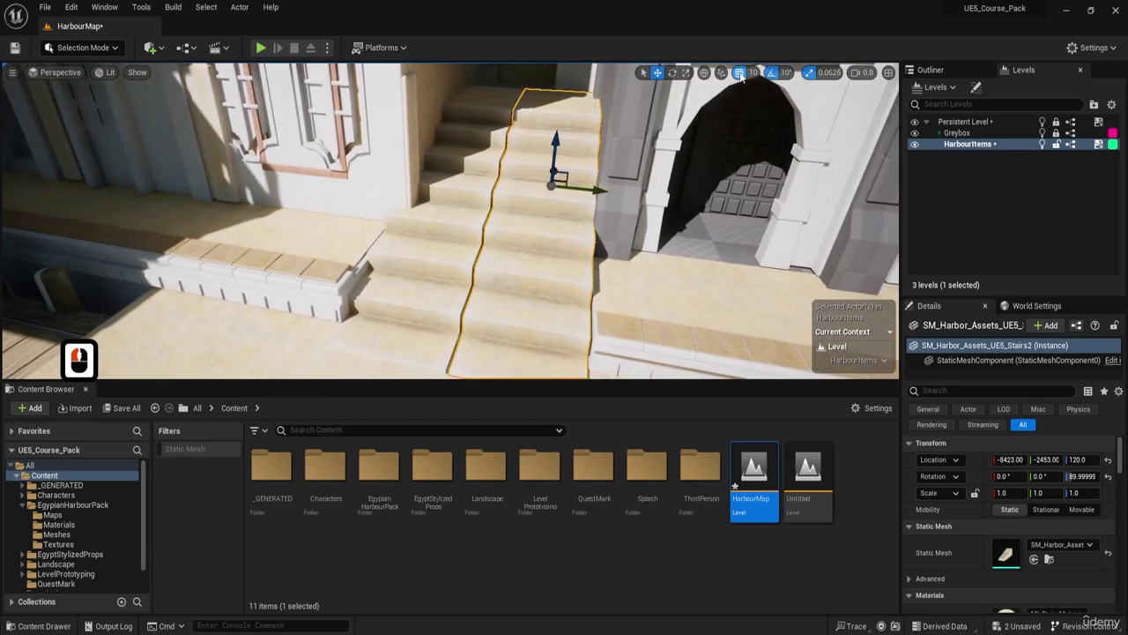
key(bracketleft)
drag(596, 189, 593, 189)
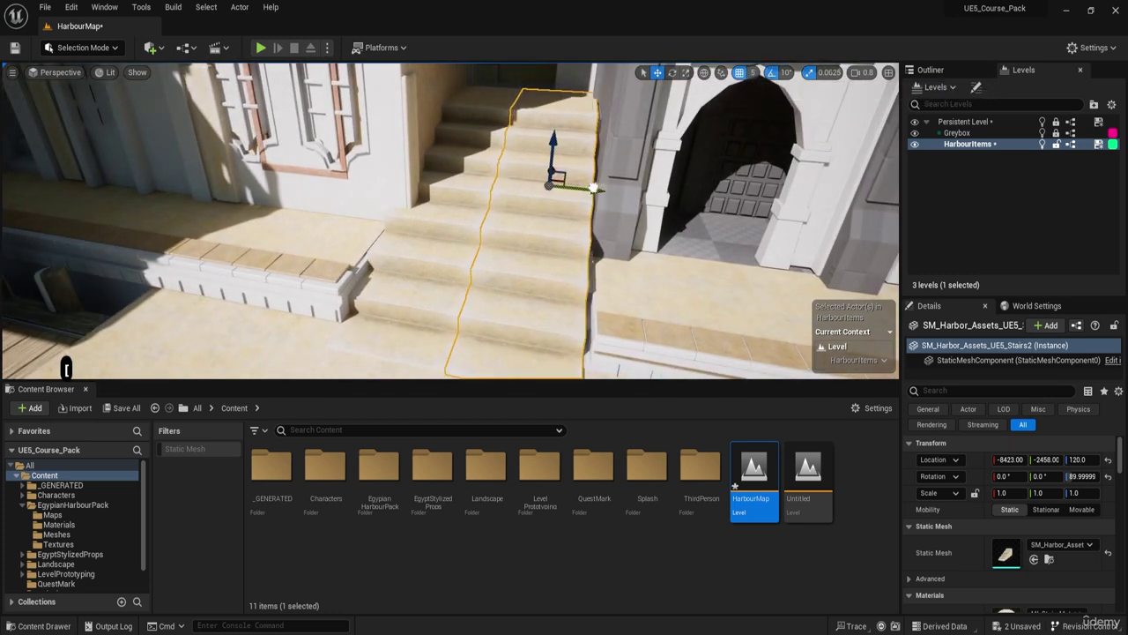
key(bracketright)
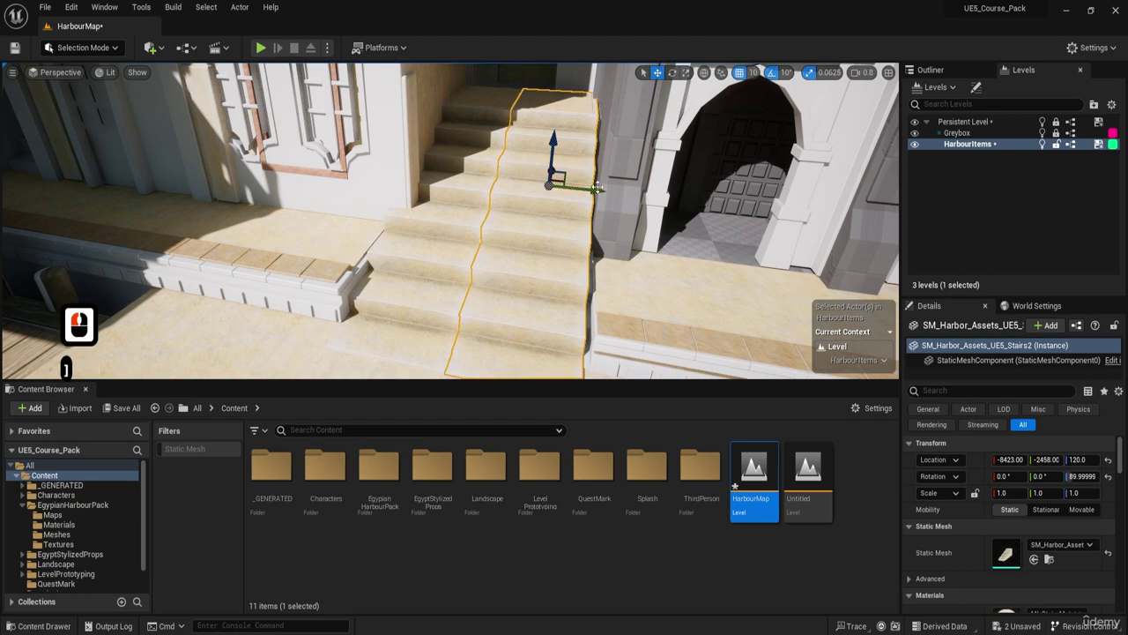
key(w)
right_drag(580, 218, 581, 256)
key(g)
key(g)
key(a)
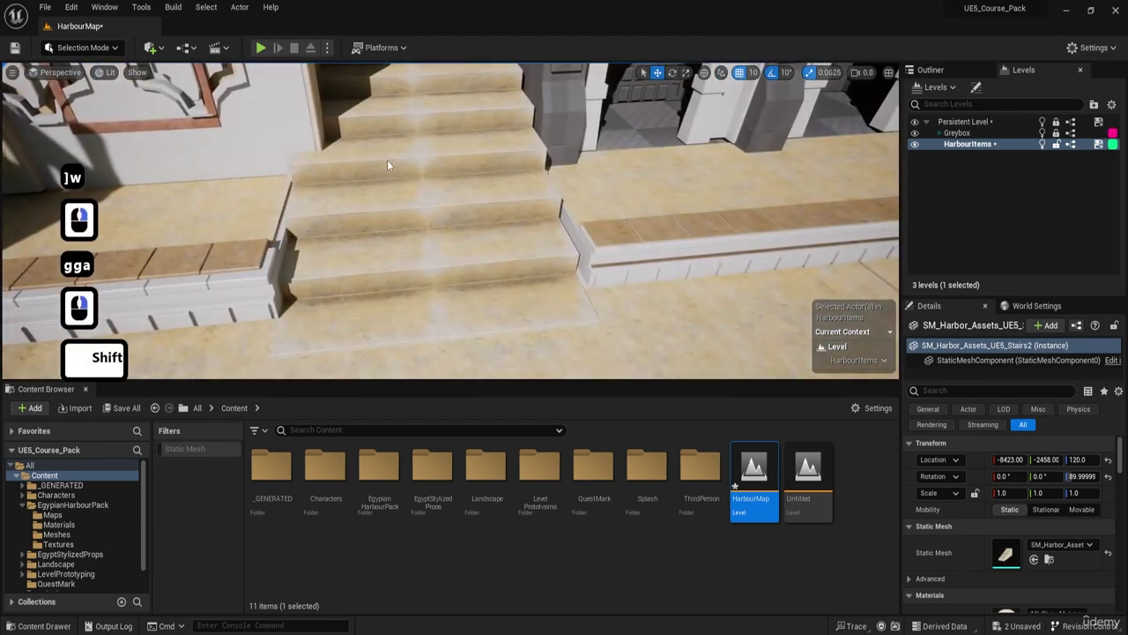
- Select both stairs meshes together and lower them to Z 70 in the passage between the buildings
shift+click(387, 166)
key(d)
right_drag(388, 165, 361, 132)
key(s)
key(w)
right_drag(511, 188, 440, 190)
key(d)
key(a)
key(w)
key(e)
key(a)
drag(424, 189, 425, 207)
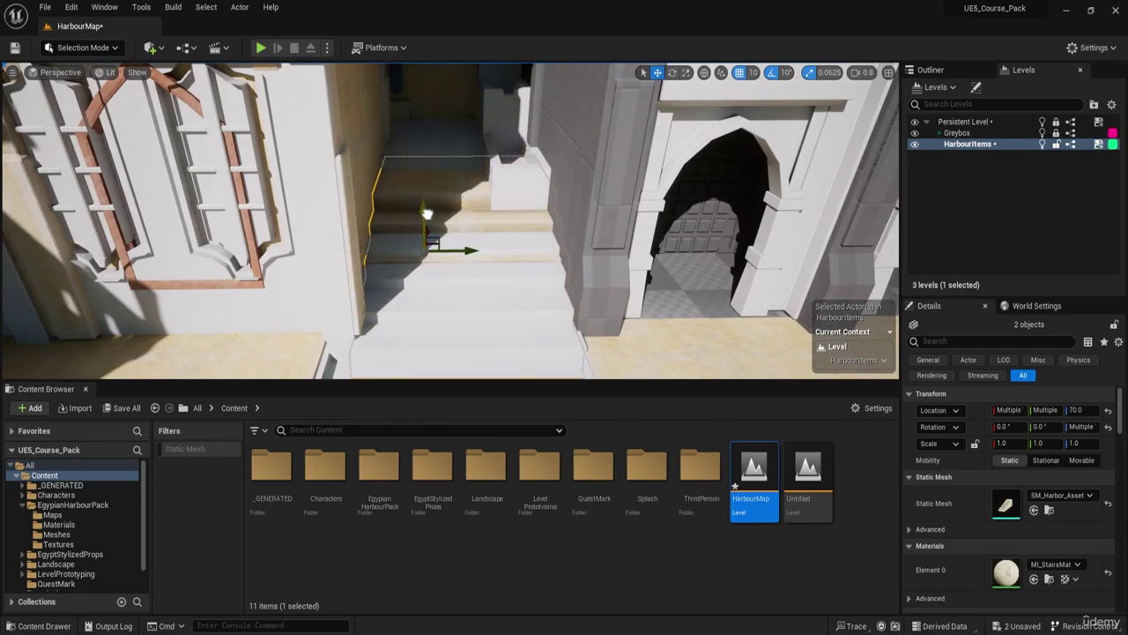
- Raise the two stairs meshes to Z 90 so their treads clear the greybox steps
key(w)
key(e)
right_drag(425, 212, 443, 231)
drag(443, 231, 440, 224)
key(d)
right_drag(454, 231, 540, 240)
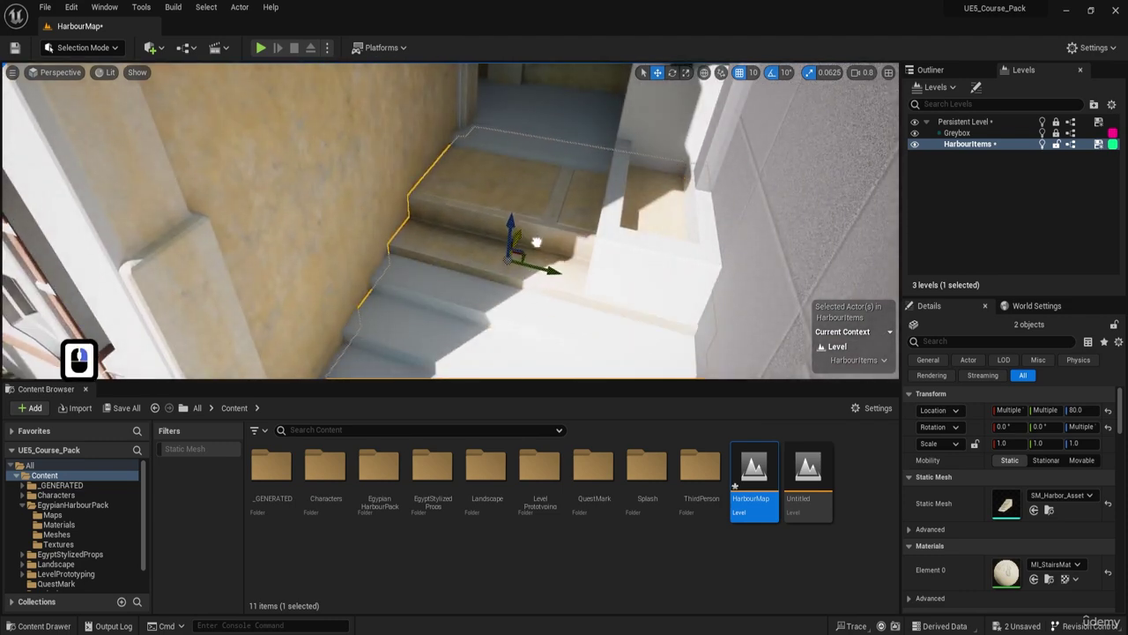
drag(503, 217, 506, 213)
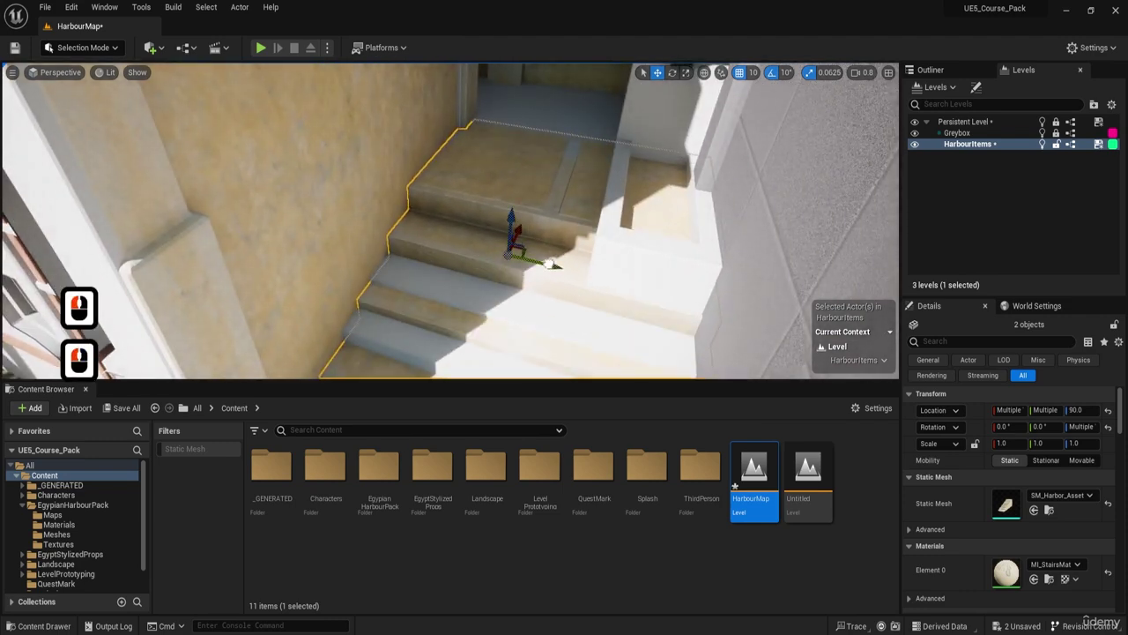
- Hide the Greybox level to expose the stairs meshes on their own
key(s)
mouse_move(551, 263)
right_down()
mouse_move(516, 278)
mouse_move(534, 266)
right_up()
key(q)
key(d)
key(s)
click(914, 132)
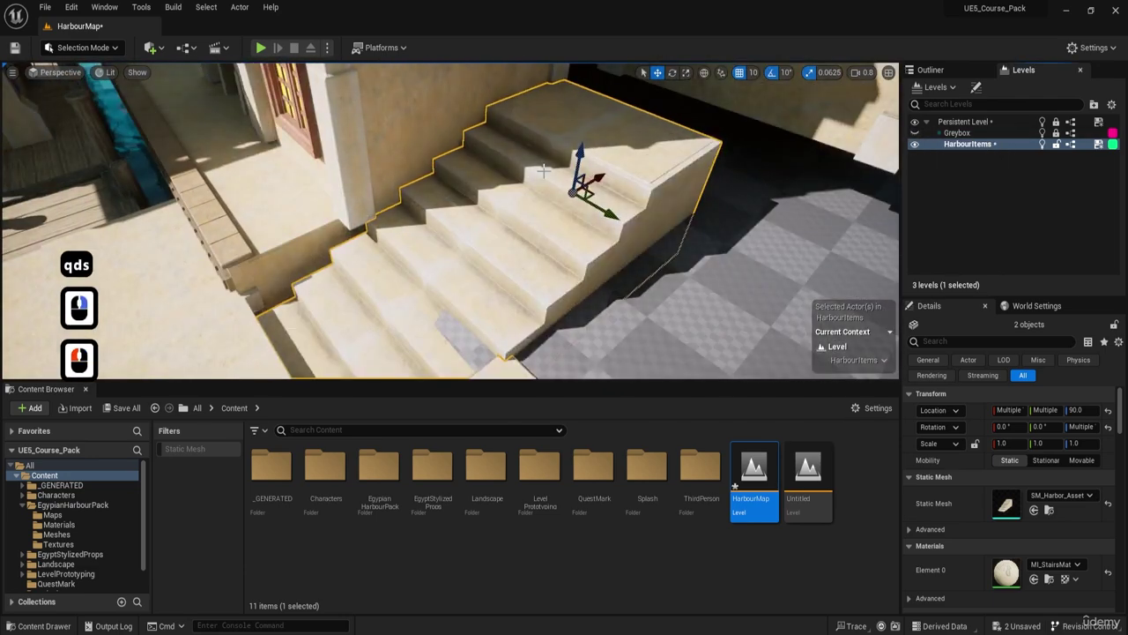
- Shift the pair of stairs forward along X so the bottom step overlaps the edge of the stone walkway
key(a)
right_drag(546, 176, 350, 182)
key(d)
key(q)
right_drag(732, 203, 579, 175)
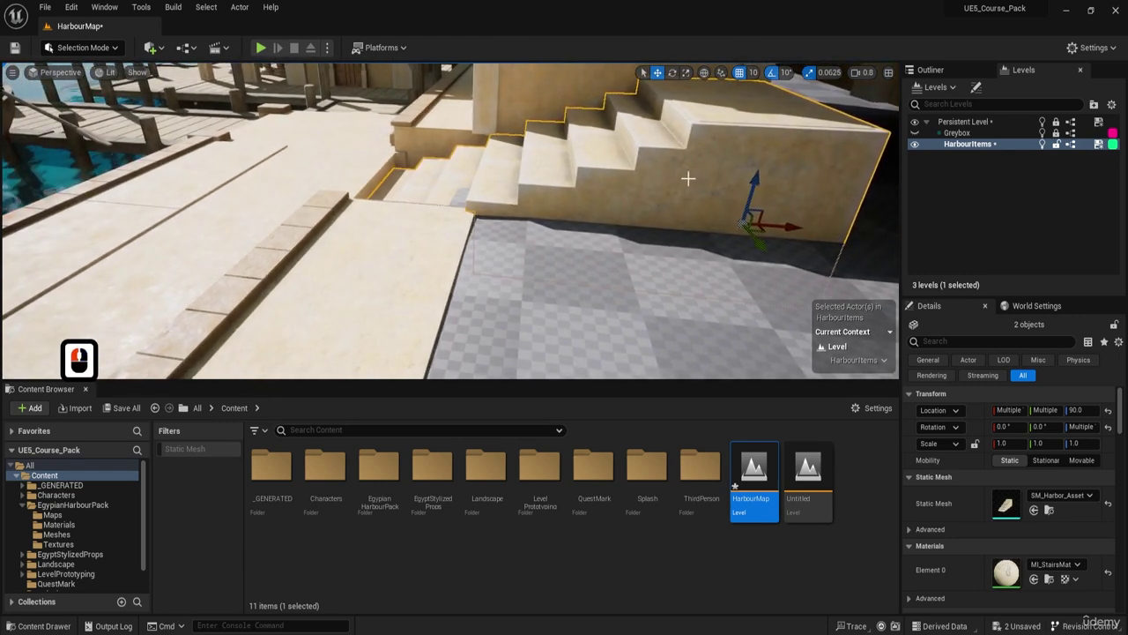
drag(787, 222, 785, 222)
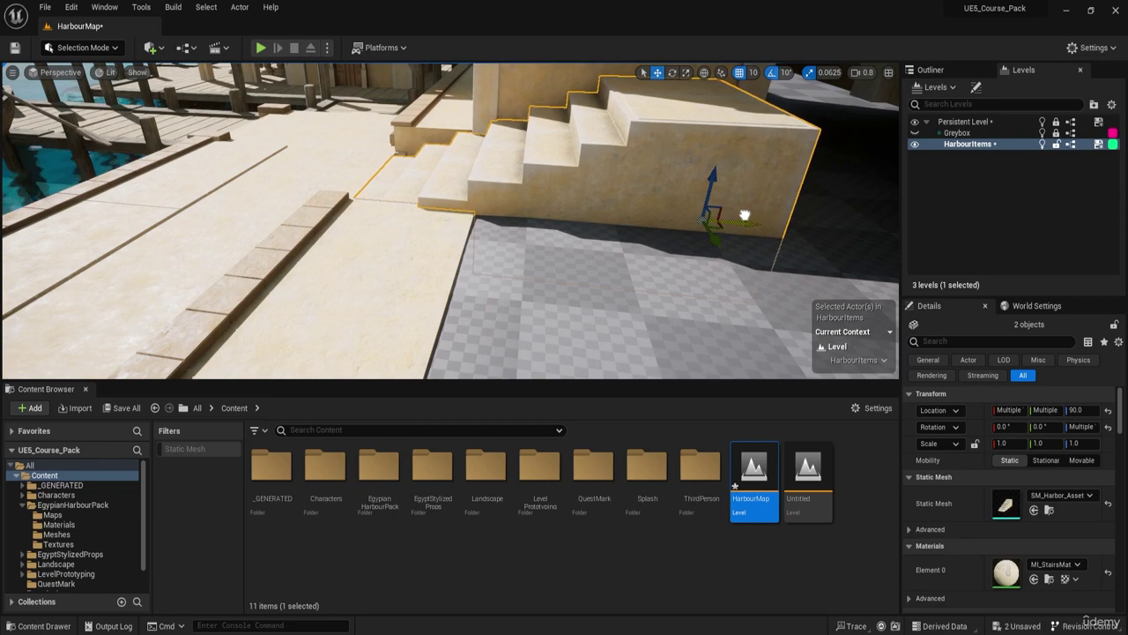
- Raise both stairs meshes to Z 100
key(a)
key(w)
right_drag(561, 171, 529, 193)
key(a)
key(e)
key(d)
key(s)
key(d)
key(g)
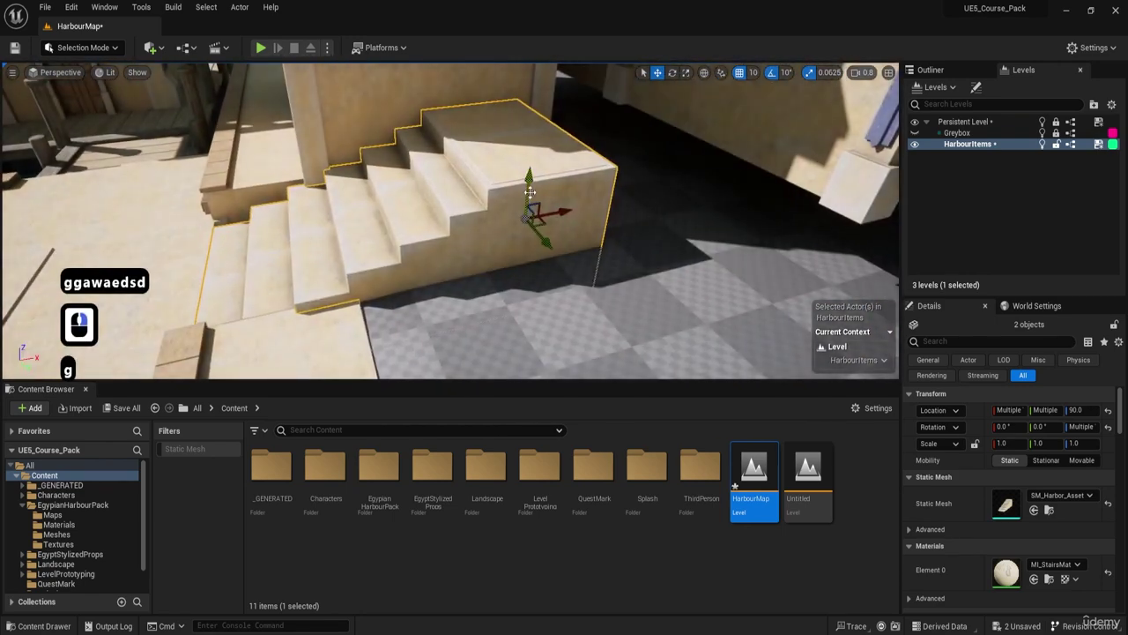
drag(529, 189, 529, 177)
- Slide both stairs sideways along Y against the neighbouring building's platform to close the gap beside the steps
key(g)
key(g)
key(g)
key(a)
right_drag(529, 176, 732, 189)
key(q)
key(w)
key(a)
key(e)
key(w)
key(a)
key(s)
right_drag(432, 194, 388, 195)
key(g)
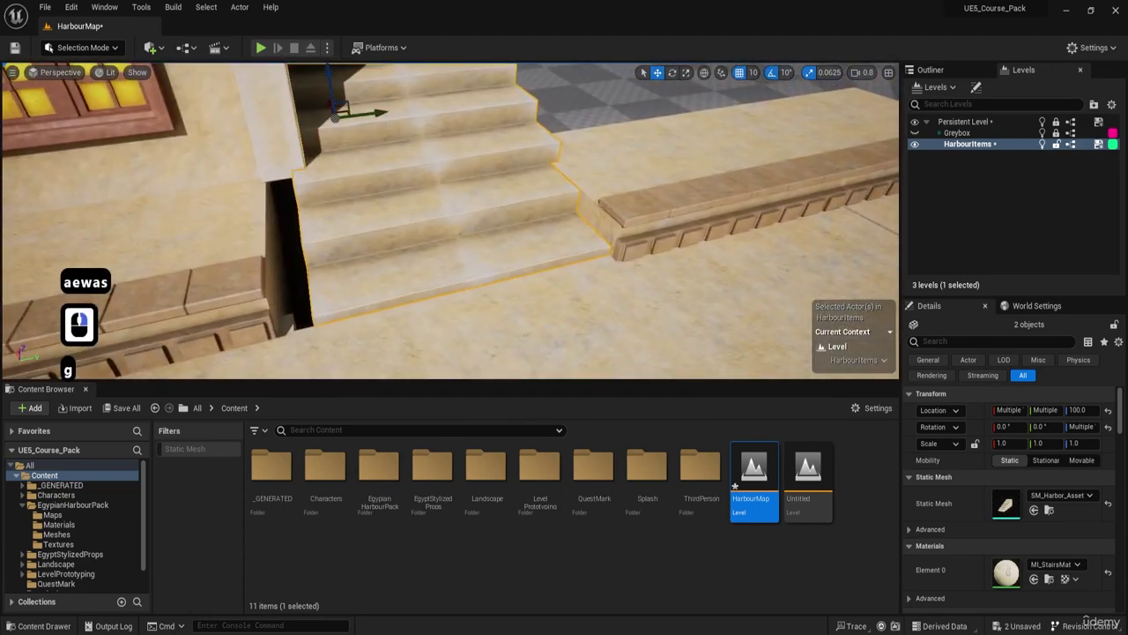
right_drag(346, 229, 264, 231)
key(d)
key(d)
right_drag(345, 229, 309, 227)
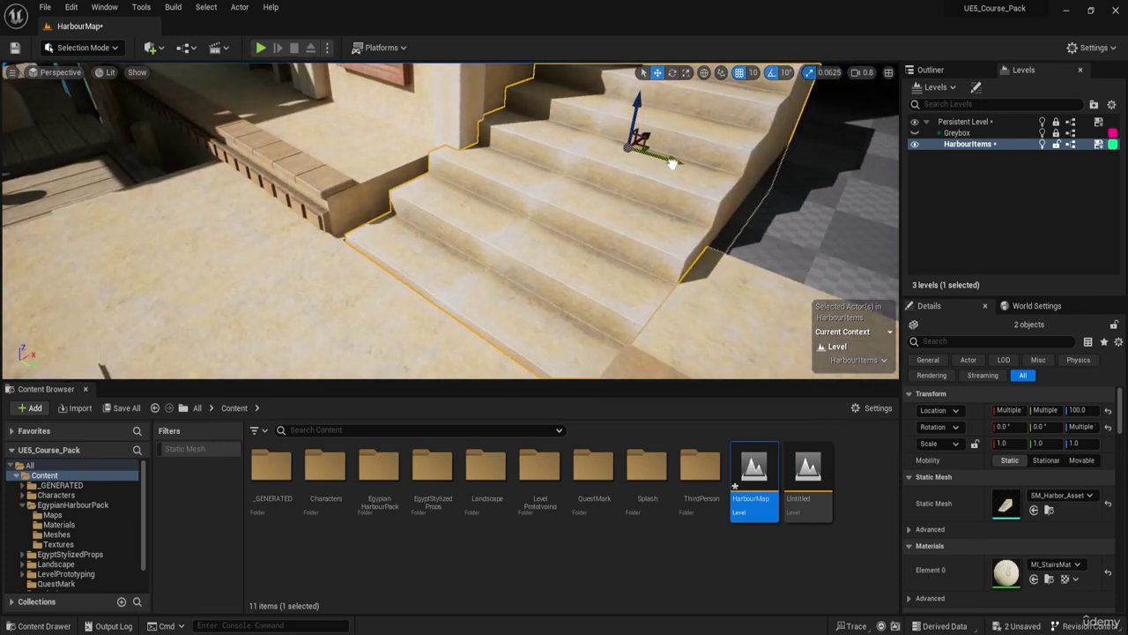
- Show the Greybox level to compare the top of the stairs with the greybox landing, and hide it again
key(s)
key(d)
right_drag(556, 202, 478, 182)
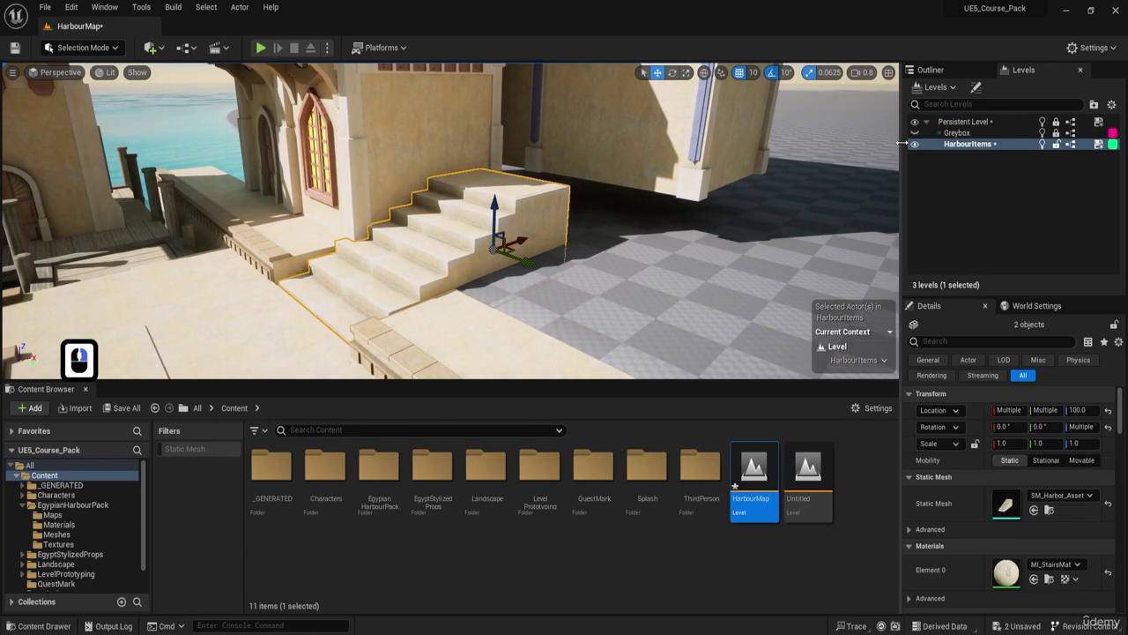
key(w)
right_drag(556, 190, 964, 214)
key(e)
key(a)
key(w)
key(e)
key(w)
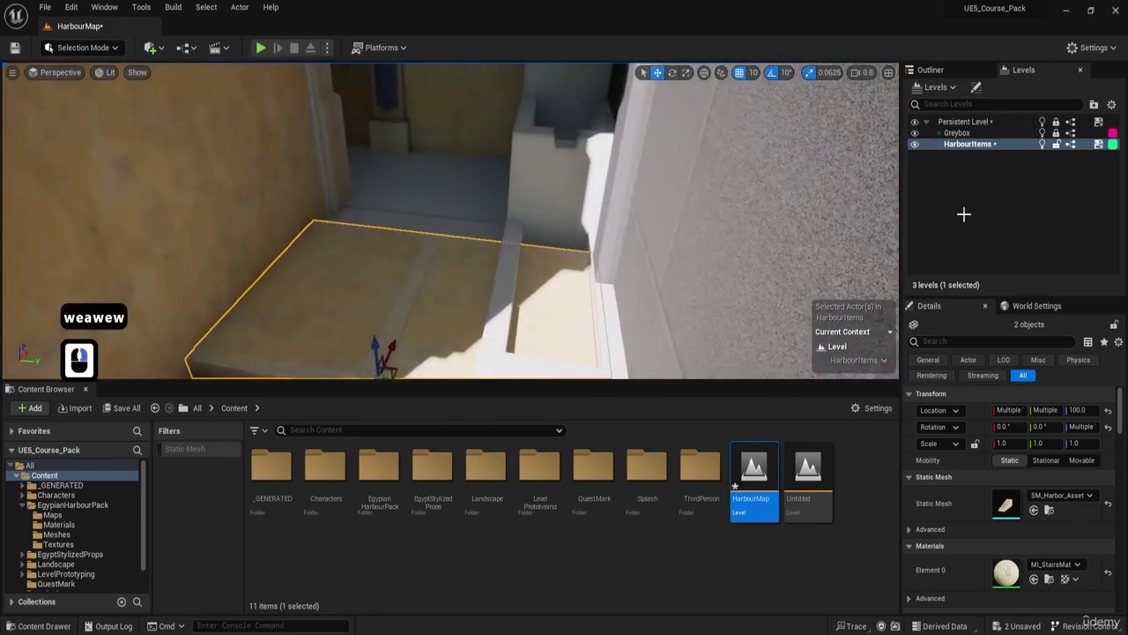
click(914, 132)
key(s)
right_drag(448, 189, 414, 231)
key(d)
key(q)
key(d)
key(e)
key(d)
key(e)
key(a)
key(w)
key(e)
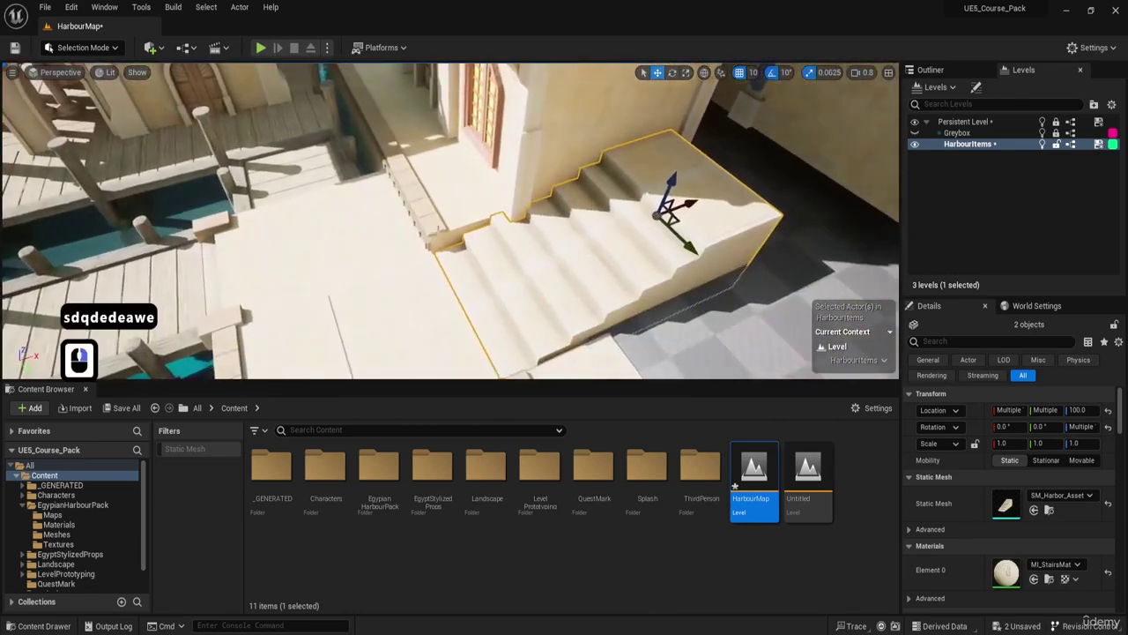
click(335, 237)
right_drag(335, 237, 338, 235)
key(d)
key(s)
alt+drag(381, 256, 564, 298)
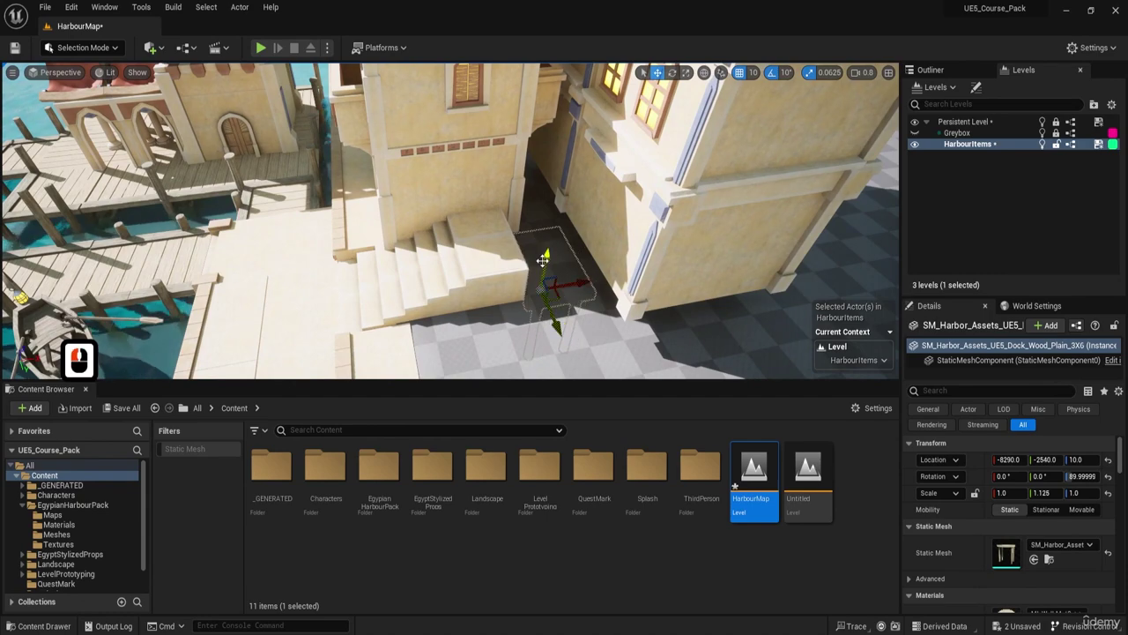
key(Delete)
- Duplicate a plain stone dock piece from the walkway and place the copy at the top of the stairs
right_drag(544, 258, 543, 259)
key(a)
key(s)
key(d)
key(q)
key(w)
click(383, 220)
key(w)
right_drag(382, 220, 382, 221)
key(d)
alt+drag(432, 324, 93, 160)
right_drag(267, 160, 267, 159)
key(a)
key(w)
key(e)
drag(340, 203, 474, 131)
- Scale the stone dock piece uniformly to 1.3125 and move it behind the stairs to X -8293.72, Y -2534.53, Z 174.9997
key(w)
key(e)
right_drag(473, 131, 474, 132)
key(d)
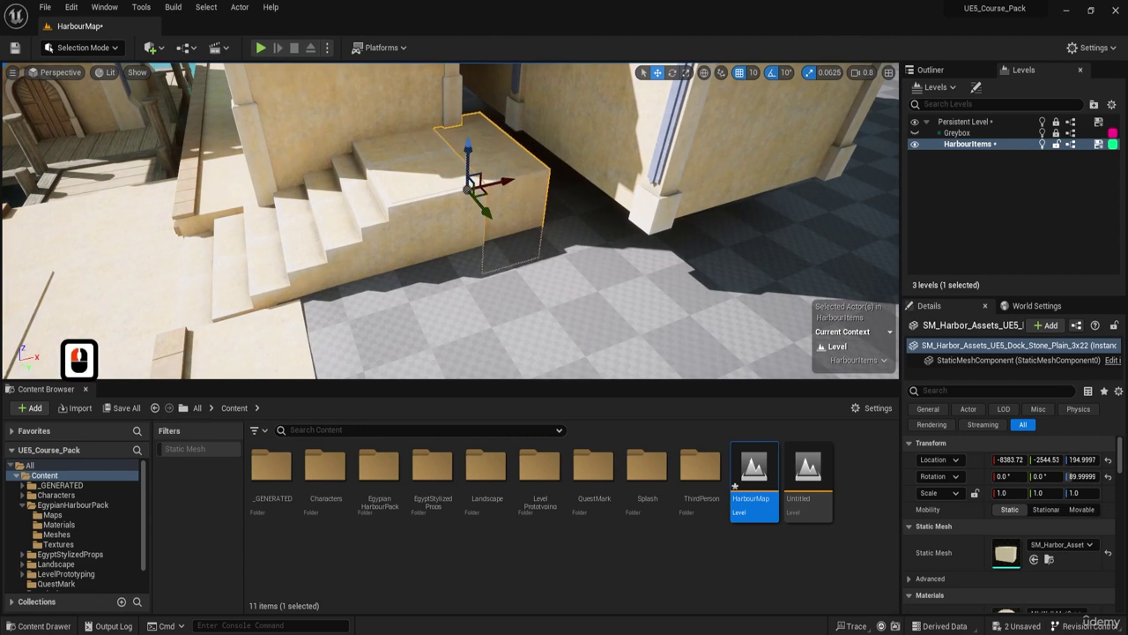
key(w)
right_drag(474, 204, 486, 215)
drag(474, 211, 529, 198)
key(e)
key(w)
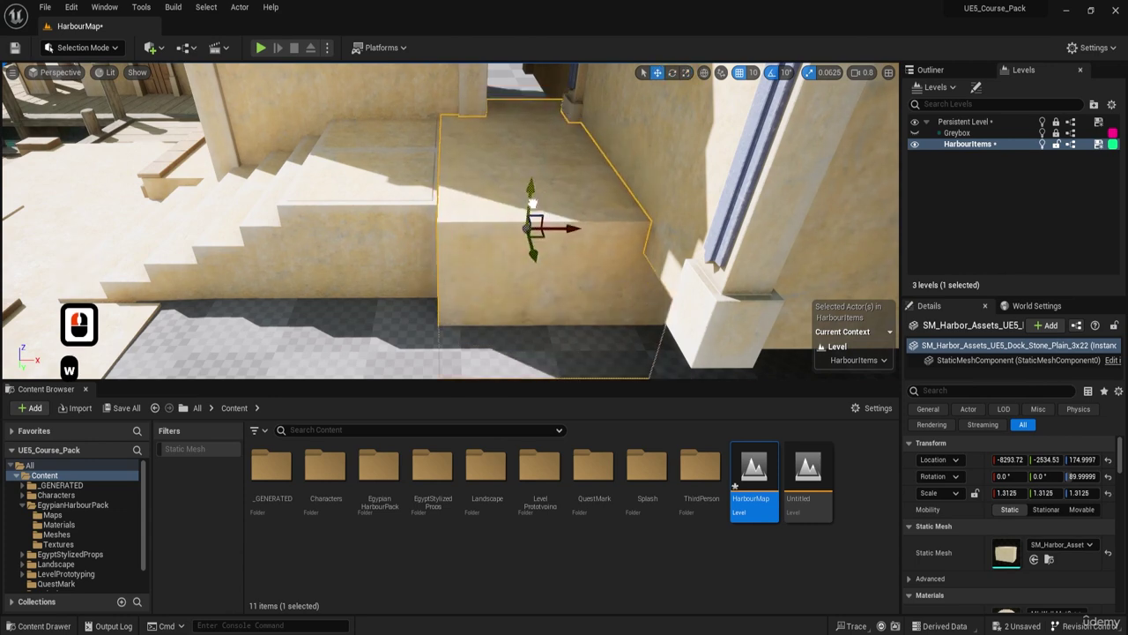
- Align the stone landing with the stairs by moving it to Y -2584.53 and lowering it to Z 164.9997
key(w)
key(e)
key(a)
right_drag(532, 205, 532, 192)
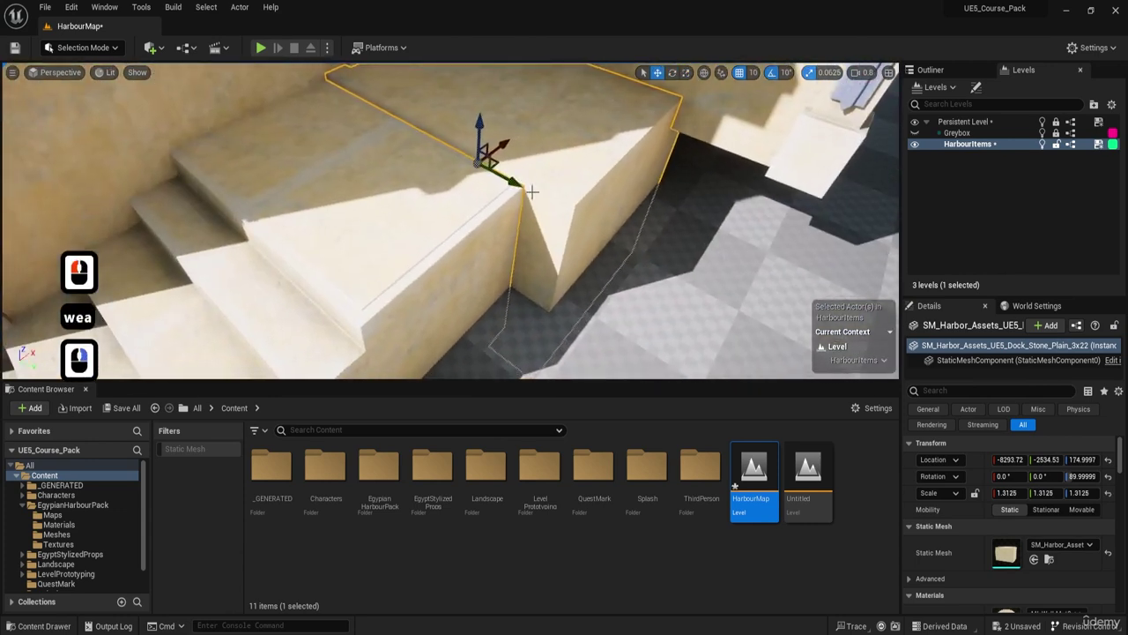
drag(515, 184, 494, 170)
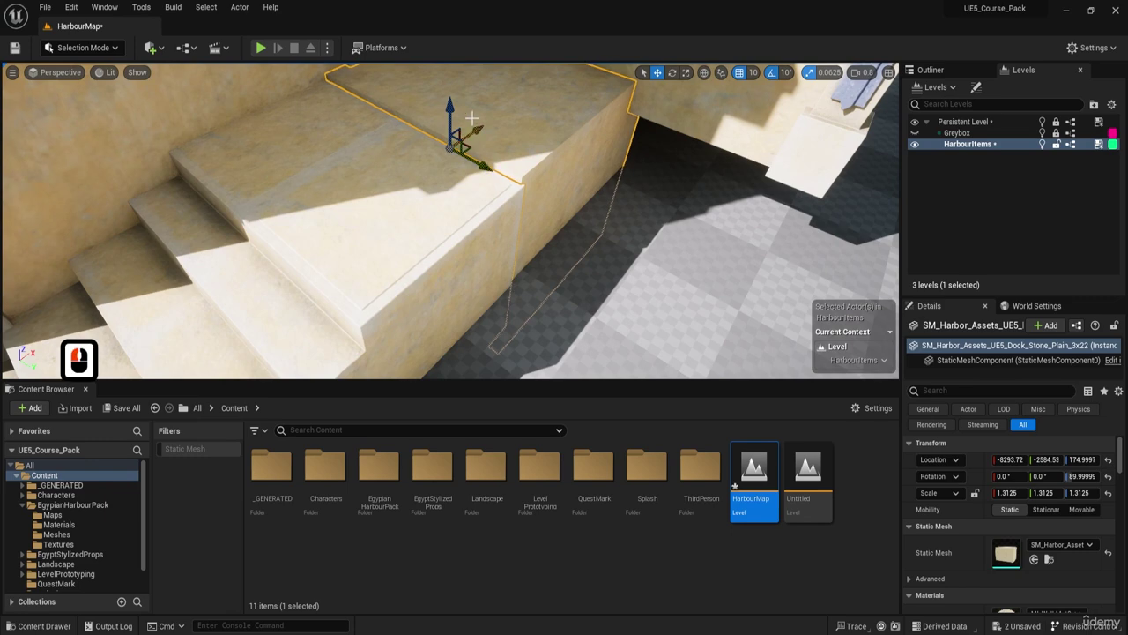
drag(451, 110, 452, 124)
key(g)
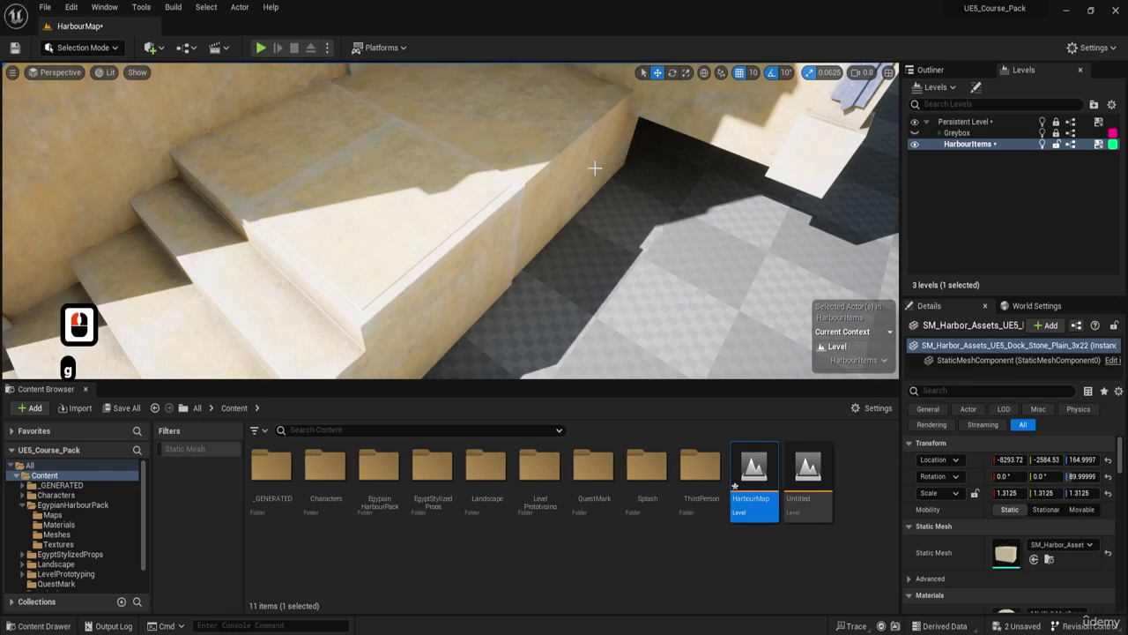
- Duplicate the stone landing piece deeper into the alley at Y -3034.53
key(a)
key(e)
key(w)
key(d)
key(s)
right_drag(604, 176, 425, 279)
click(431, 270)
key(a)
key(s)
key(e)
key(g)
alt+drag(432, 277, 275, 215)
key(w)
key(e)
key(d)
key(d)
mouse_move(275, 215)
right_down()
mouse_move(231, 176)
mouse_move(264, 221)
right_up()
key(e)
key(d)
right_drag(413, 258, 338, 259)
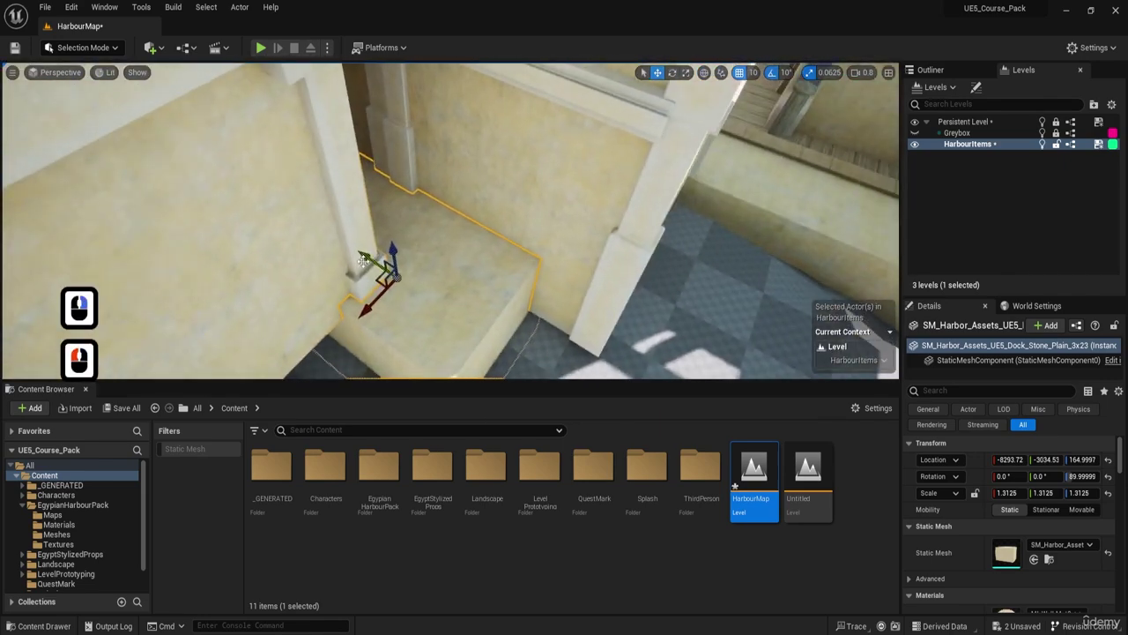
- Slide the duplicated landing piece back toward the stairs to Y -2974.53 and check its fit between the buildings
drag(301, 226, 290, 220)
key(w)
key(e)
right_drag(459, 317, 459, 318)
key(d)
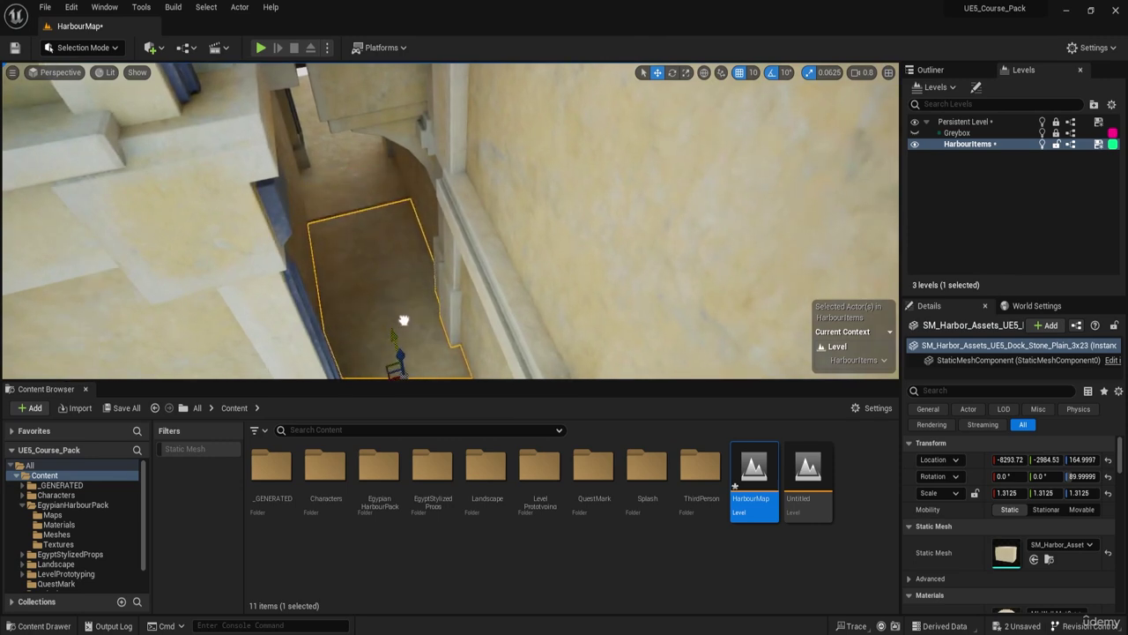
key(s)
key(q)
key(d)
right_drag(406, 312, 406, 312)
key(s)
key(e)
key(d)
right_drag(411, 249, 410, 249)
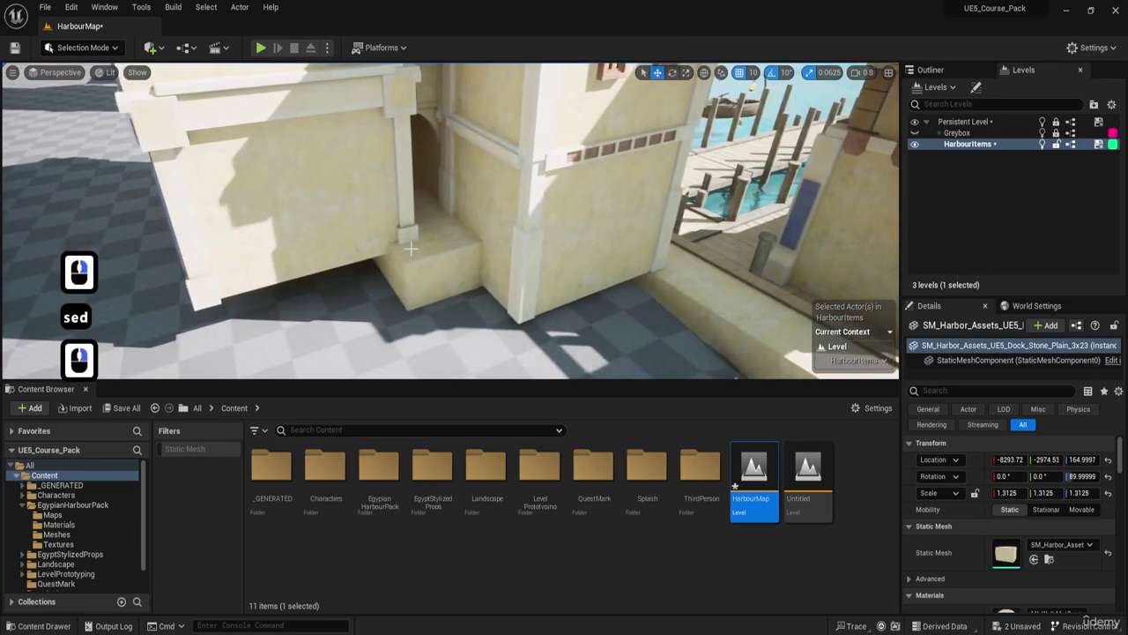
- Examine the rear of the alley buildings and the whole harbour front from above and from the water
key(d)
key(w)
right_drag(445, 199, 445, 199)
key(s)
key(a)
key(a)
key(w)
key(e)
key(s)
right_drag(876, 107, 876, 107)
key(e)
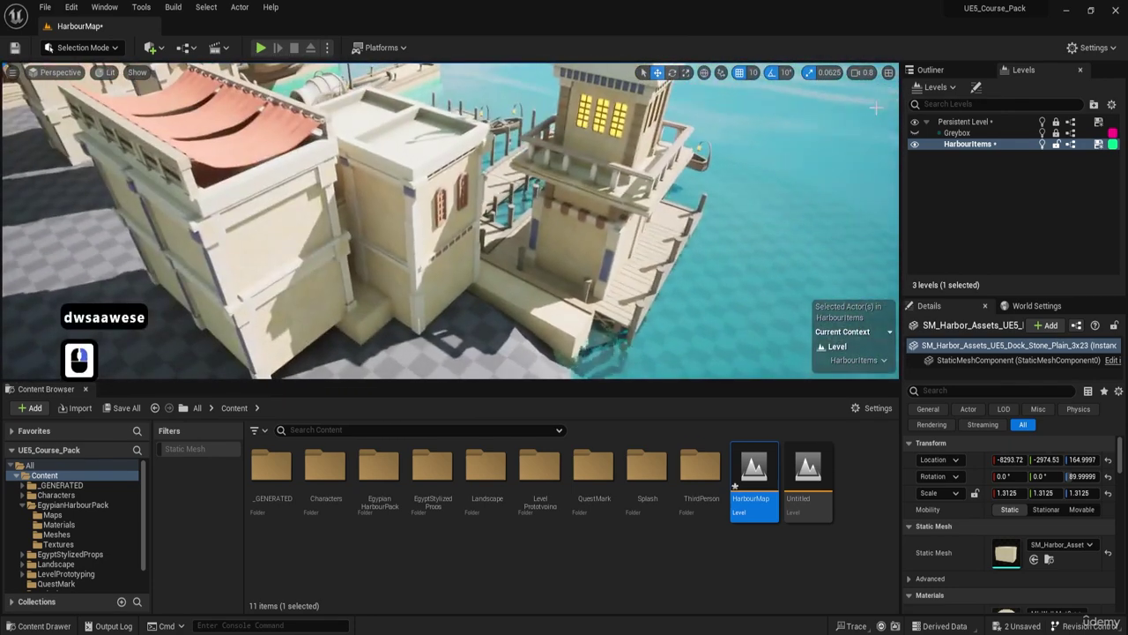
right_drag(624, 204, 624, 204)
key(d)
key(w)
key(1)
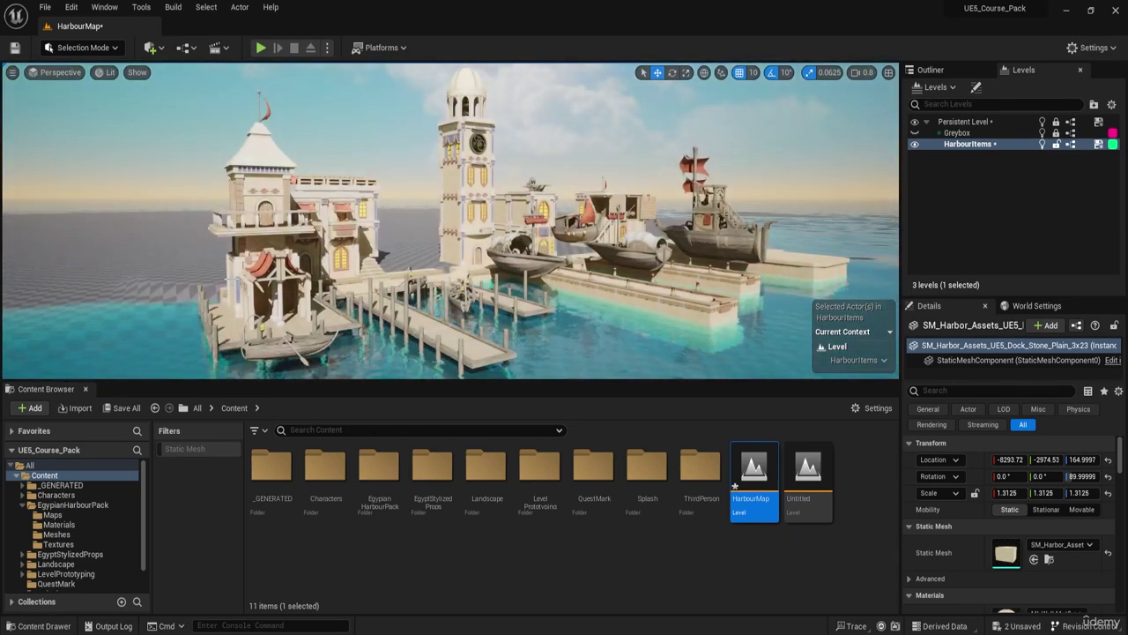
- Capture the harbour view as a screenshot and enlarge it in Snipping Tool
key(super+shift+s)
drag(80, 72, 880, 406)
click(1005, 516)
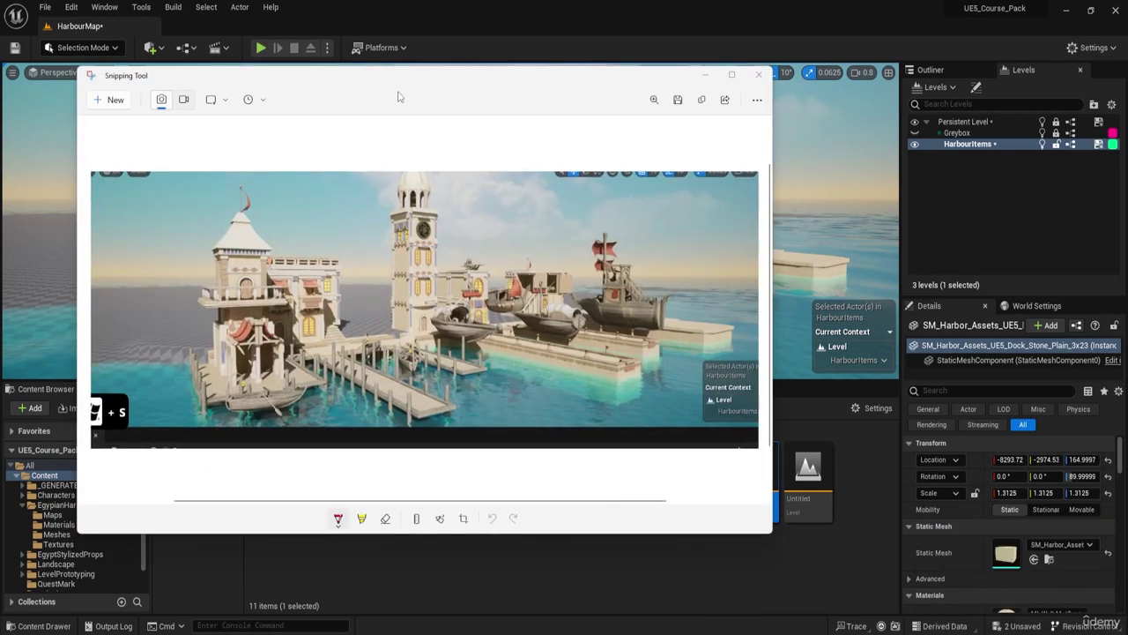
drag(398, 95, 463, 5)
ctrl+scroll(341, 283, up, 2)
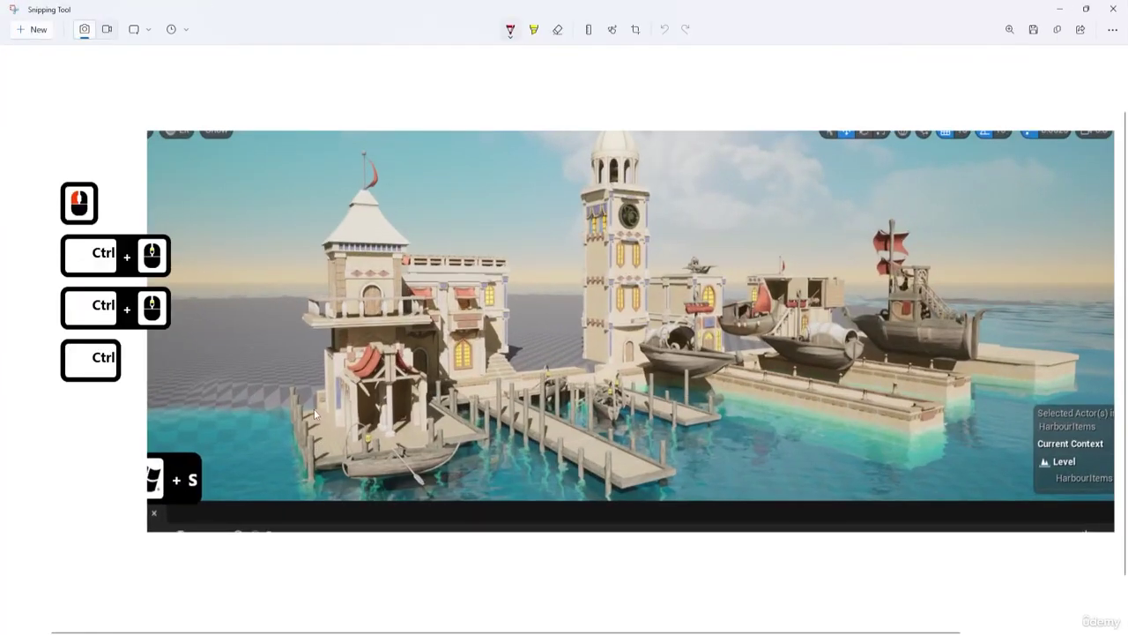
- Sketch a hatched red building outline beside the harbour's corner tower on the screenshot, then close it and return to Unreal Editor
drag(313, 408, 315, 211)
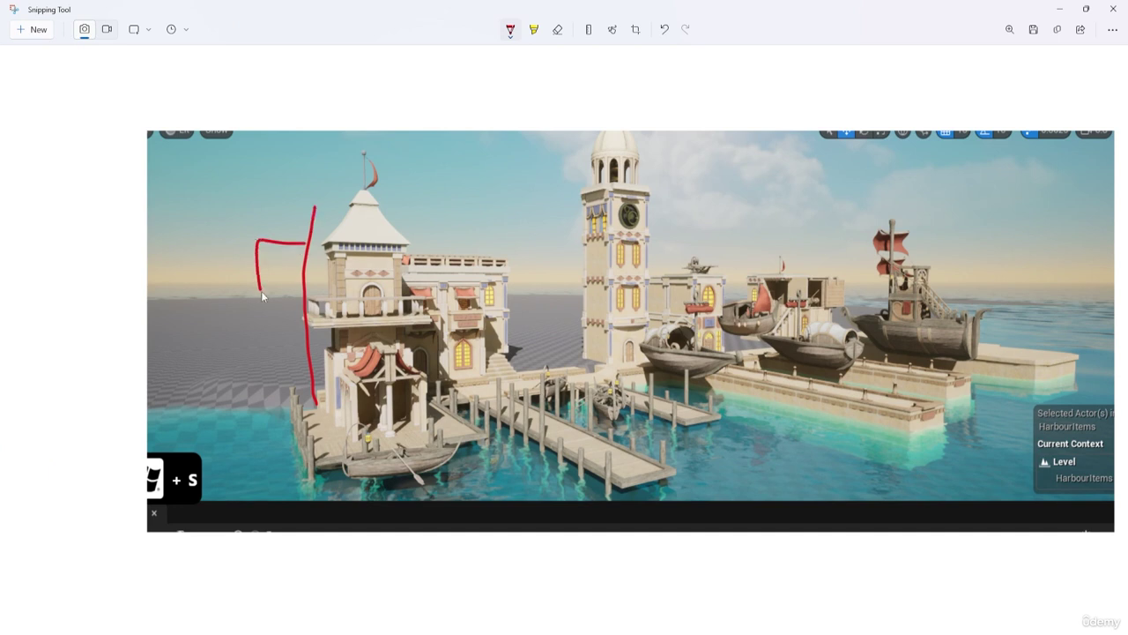
drag(261, 291, 262, 341)
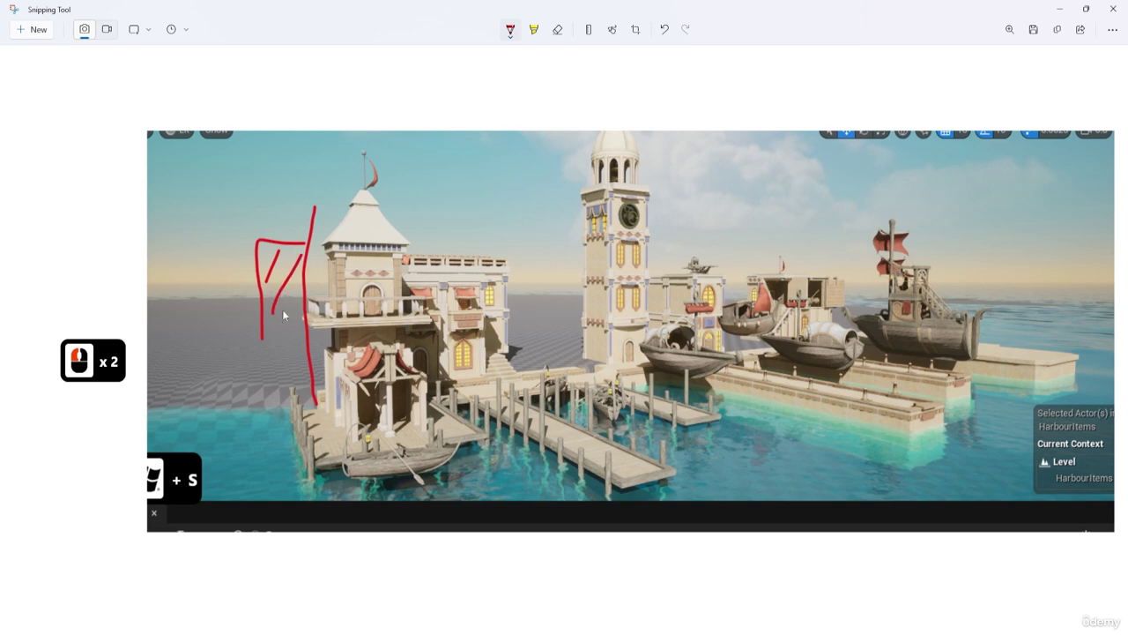
click(1110, 7)
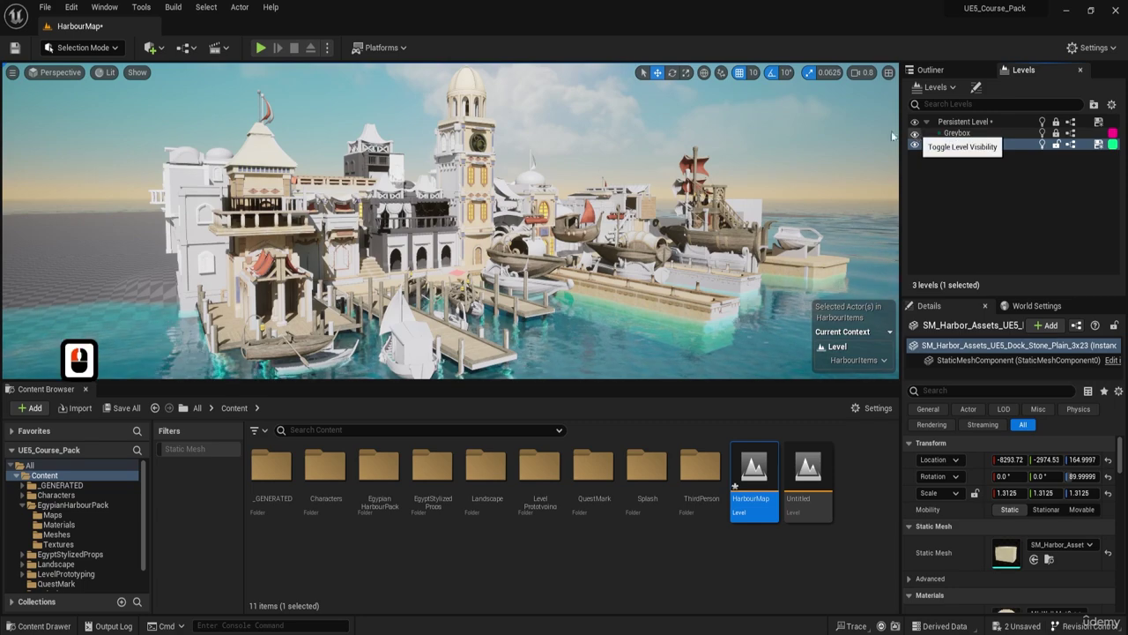
- Fly across the water to the standalone luxury houses and examine their shape from all sides
right_drag(440, 242, 723, 243)
key(w)
key(e)
scroll(441, 243, up, 4)
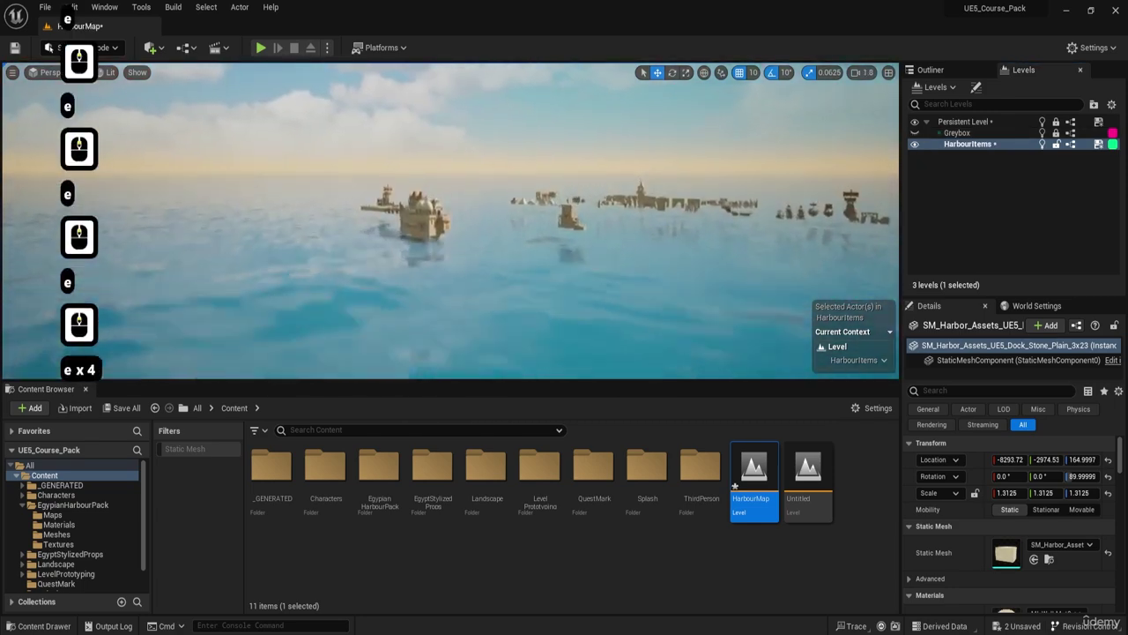
key(e)
right_drag(449, 221, 501, 256)
key(d)
key(e)
key(d)
key(d)
key(d)
key(d)
key(d)
key(d)
key(d)
key(d)
key(d)
key(d)
key(d)
key(d)
key(d)
key(d)
key(d)
key(d)
key(d)
key(d)
key(d)
key(d)
key(d)
key(s)
key(d)
key(w)
key(d)
click(501, 243)
key(a)
key(w)
key(a)
key(w)
key(a)
key(d)
key(s)
key(a)
key(a)
key(w)
key(d)
key(d)
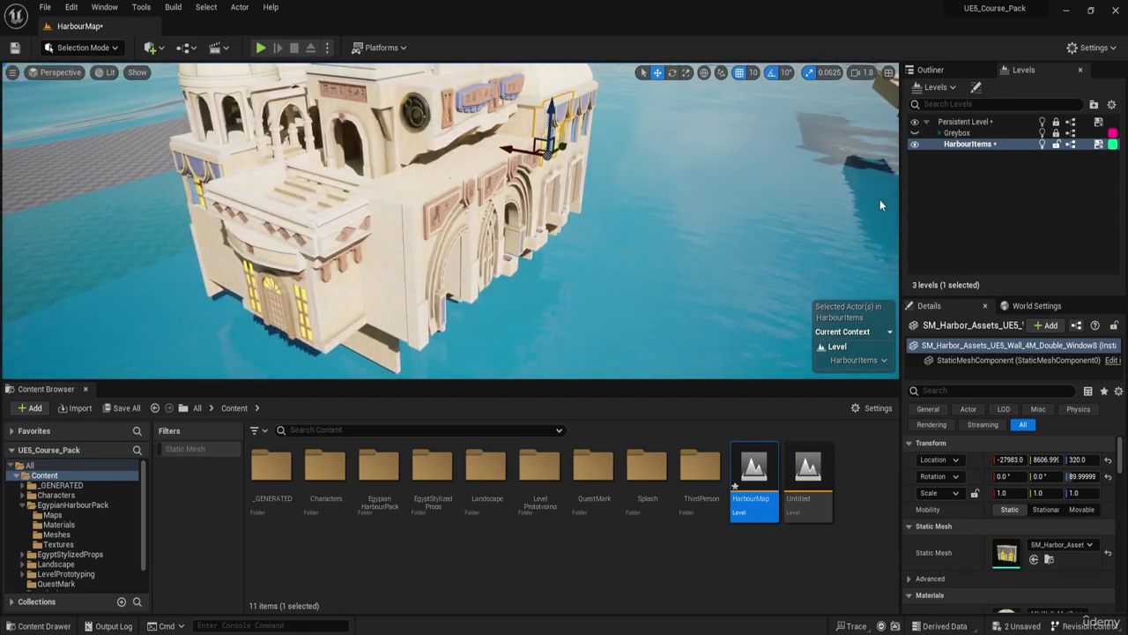
- Inspect the arched tunnel pieces and facades of the luxury houses from the front and corner
key(F8)
right_drag(508, 275, 394, 222)
key(d)
key(w)
key(d)
click(394, 222)
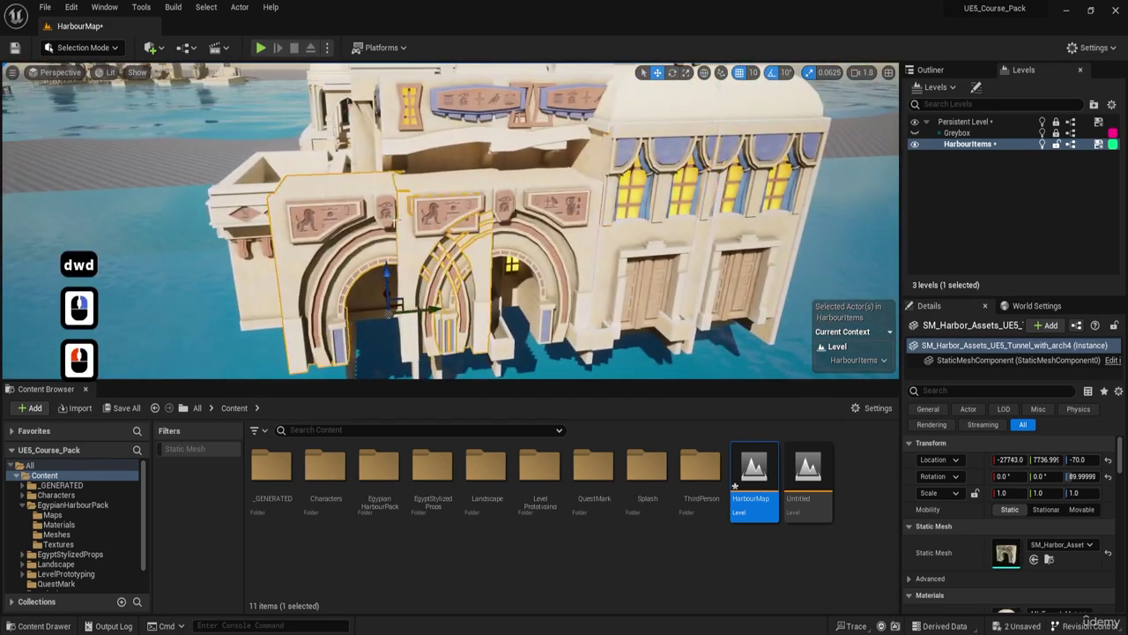
click(408, 174)
right_drag(408, 173, 408, 106)
key(d)
key(s)
key(a)
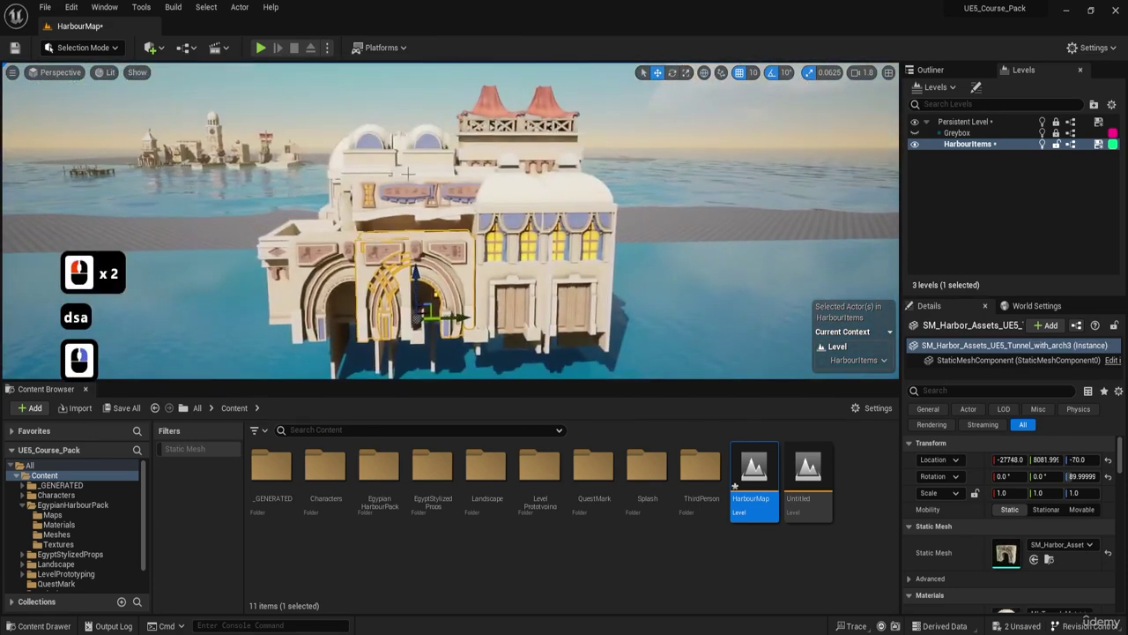
key(a)
right_drag(371, 253, 498, 251)
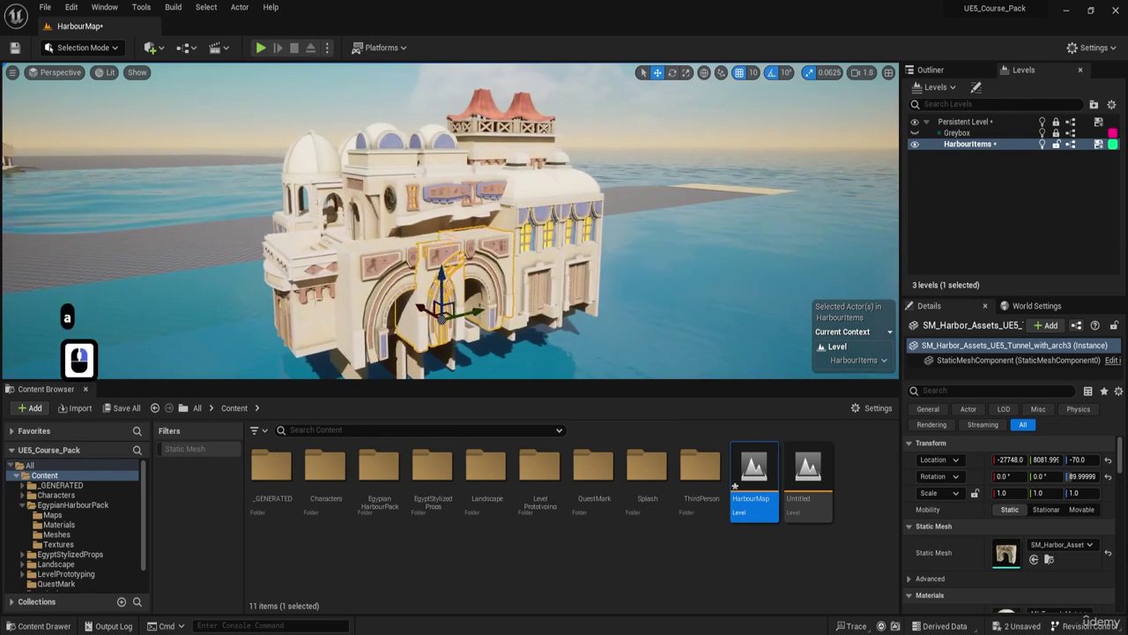
- Select all pieces of the standalone luxury houses in the Top wireframe view, delete them and save all changes
double_click(941, 64)
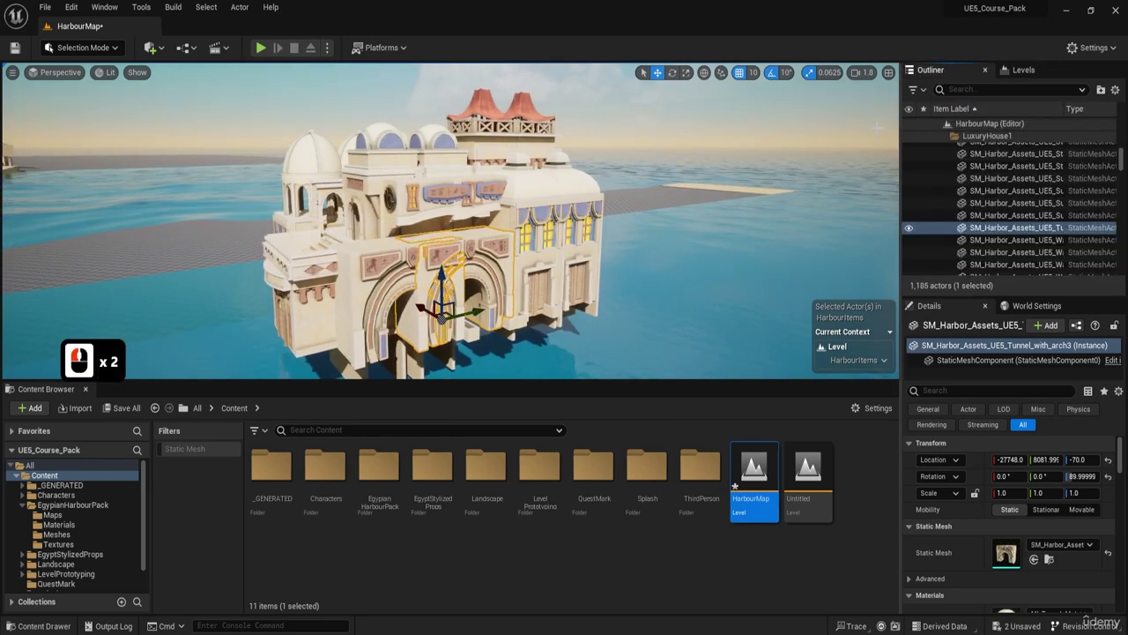
click(889, 73)
scroll(602, 312, down, 3)
right_drag(602, 312, 662, 297)
key(f)
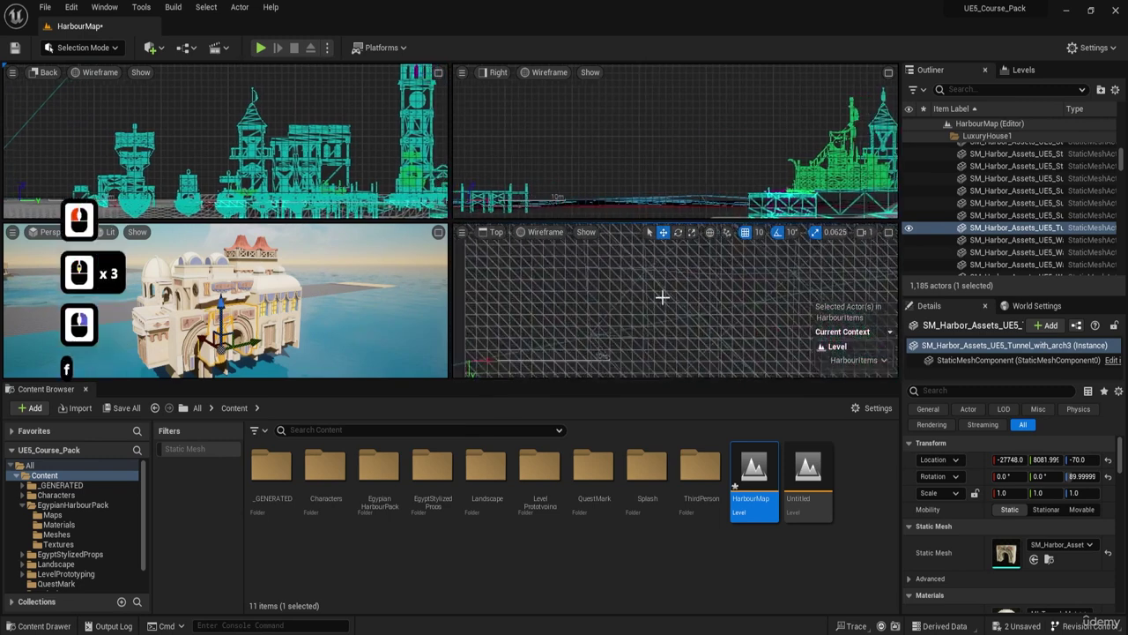
scroll(652, 289, down, 17)
drag(648, 262, 725, 350)
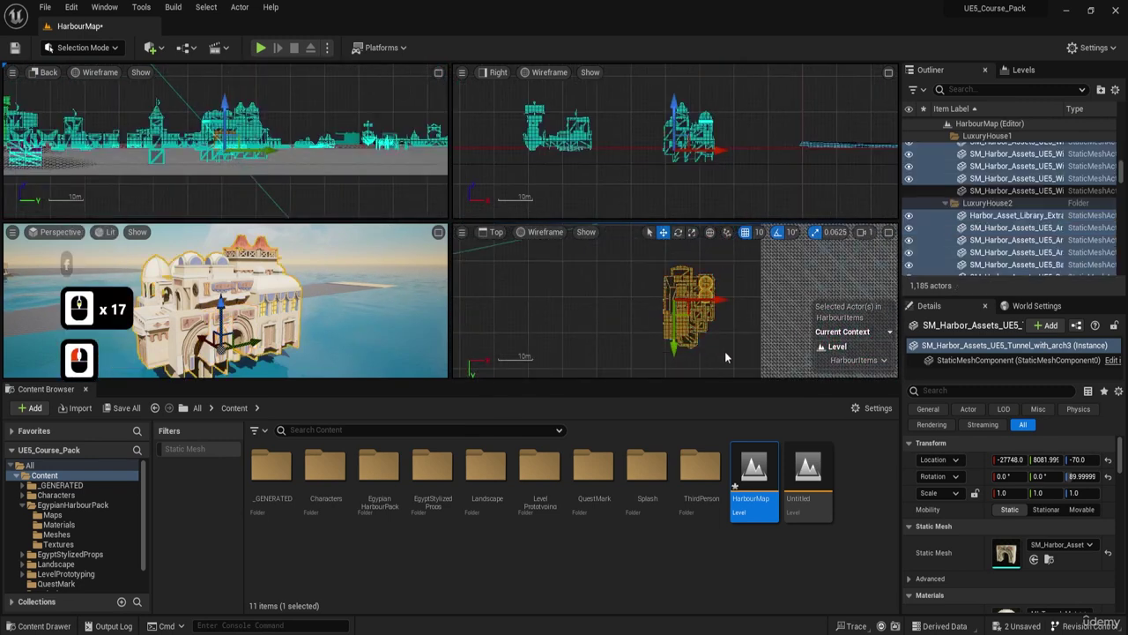
key(Delete)
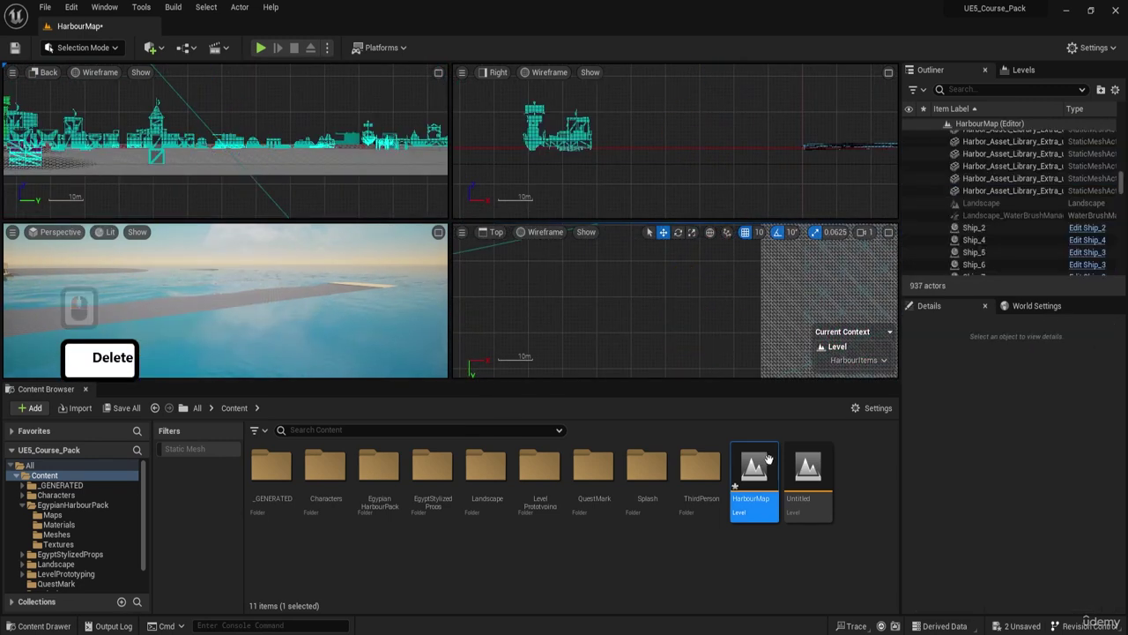
right_drag(615, 290, 643, 283)
key(ctrl+shift+s)
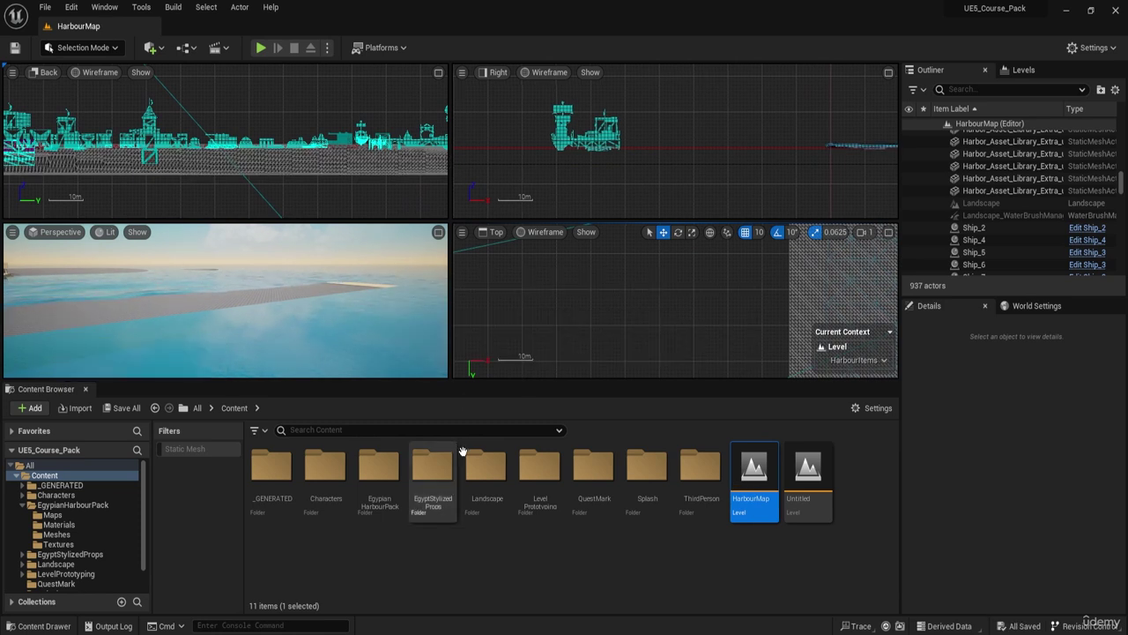
- Open the Level_ItemRenders level from the EgypianHarbourPack Maps folder
double_click(380, 468)
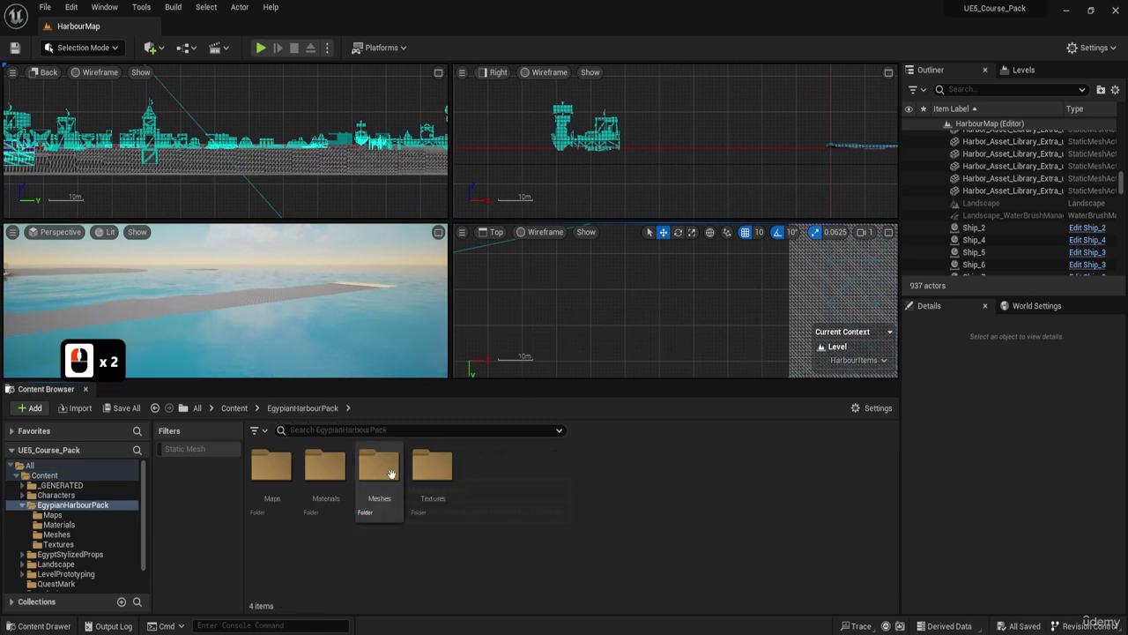
double_click(264, 463)
double_click(275, 465)
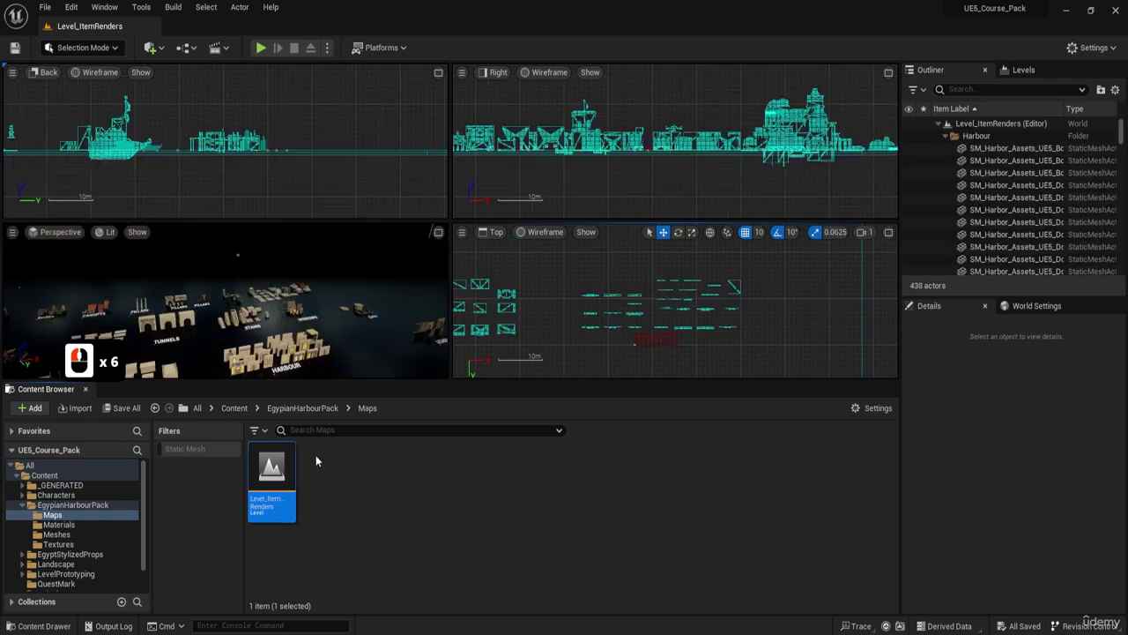
- Locate the luxury house among the displayed assets and select its pieces together in the Top view
key(w)
key(e)
scroll(330, 282, up, 3)
right_drag(330, 248, 334, 305)
key(e)
key(d)
key(w)
click(287, 310)
key(d)
key(w)
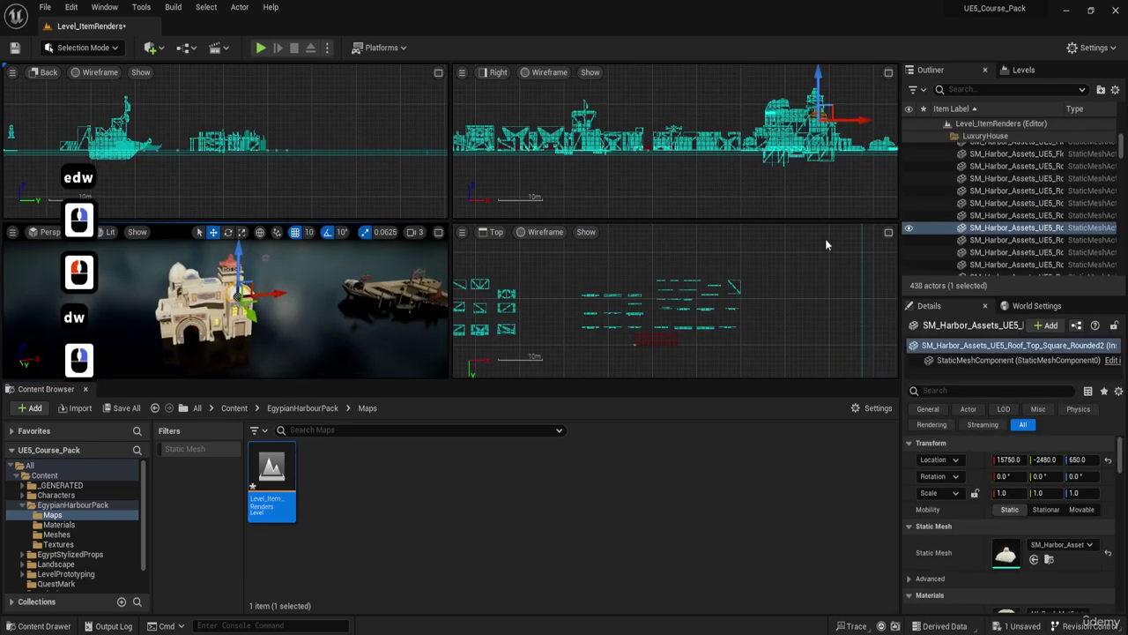
right_drag(596, 323, 677, 309)
key(f)
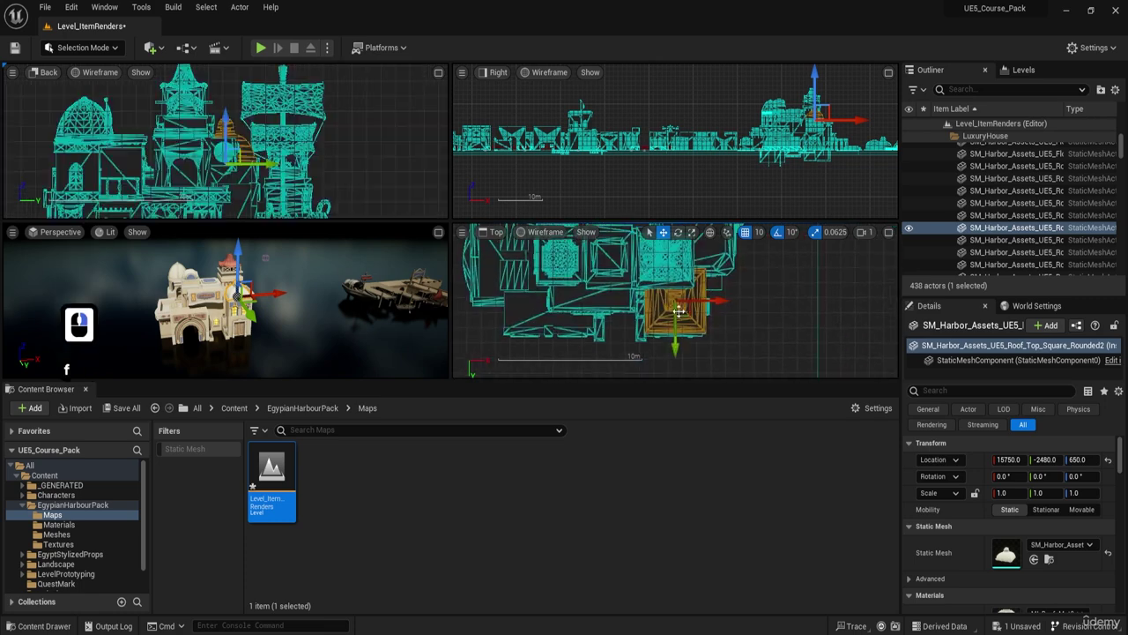
scroll(604, 284, down, 20)
drag(588, 275, 692, 369)
- Adjust the selection piece by piece until it covers the complete luxury house
mouse_move(273, 335)
right_down()
mouse_move(261, 328)
mouse_move(254, 264)
mouse_move(254, 310)
mouse_move(190, 314)
right_up()
key(f)
ctrl+click(209, 323)
key(f)
key(d)
key(s)
key(d)
key(w)
ctrl+click(282, 283)
key(f)
right_drag(317, 294, 300, 286)
ctrl+click(300, 286)
key(f)
key(w)
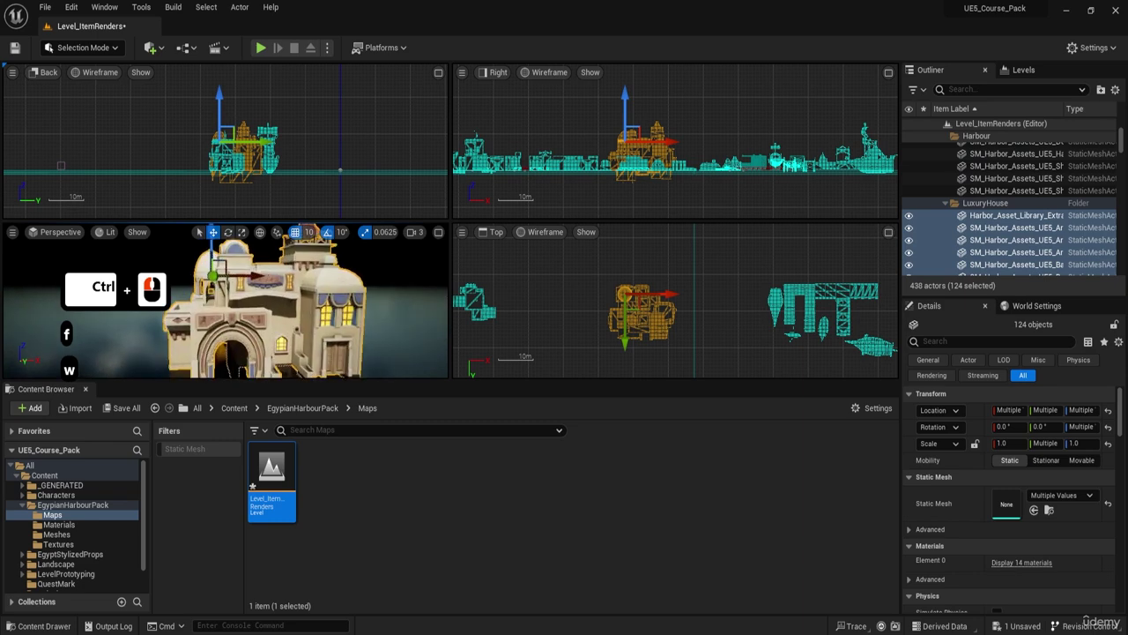
right_drag(325, 350, 324, 350)
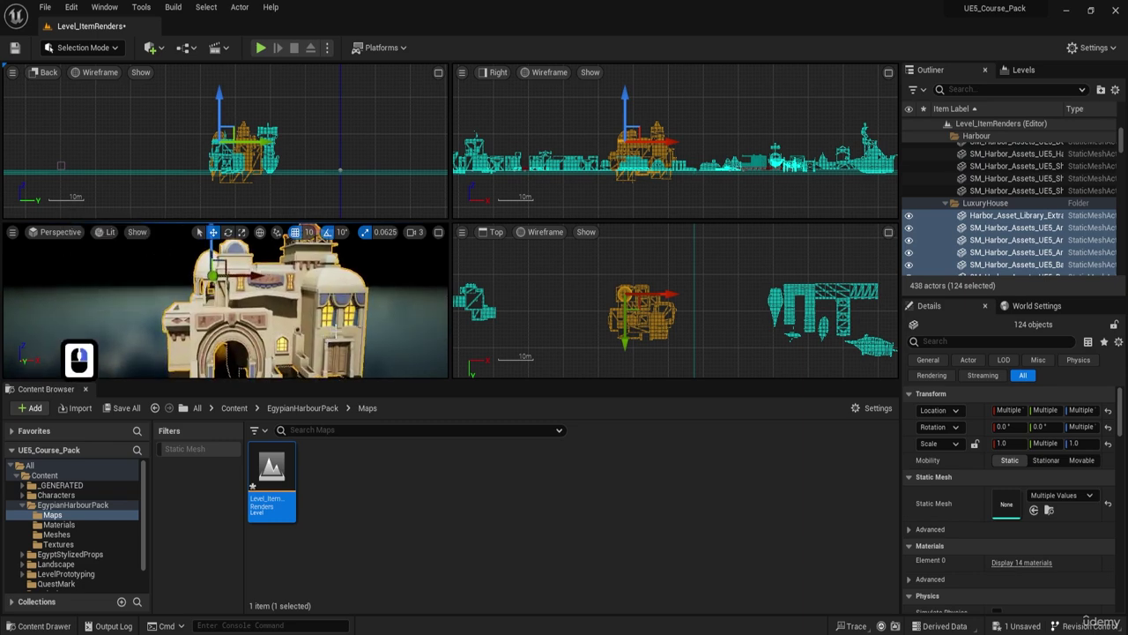
- Group the selected luxury house pieces and copy the group
key(ctrl+g)
key(s)
right_drag(300, 287, 300, 286)
click(258, 302)
click(223, 287)
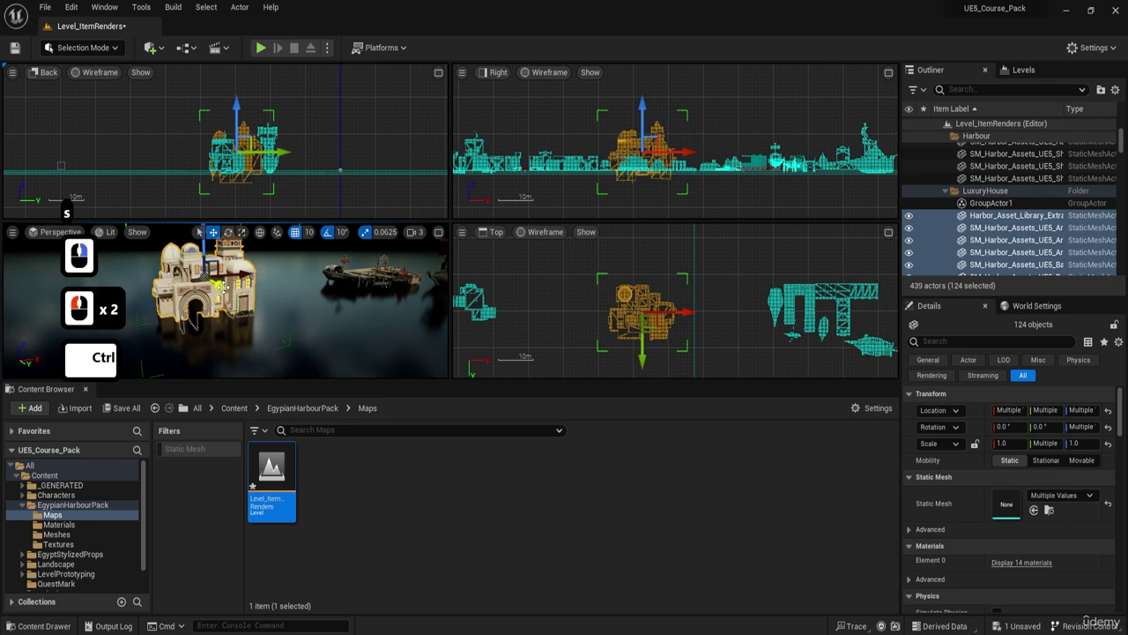
- Open the HarbourMap level from the Content folder without saving Level_ItemRenders
click(234, 407)
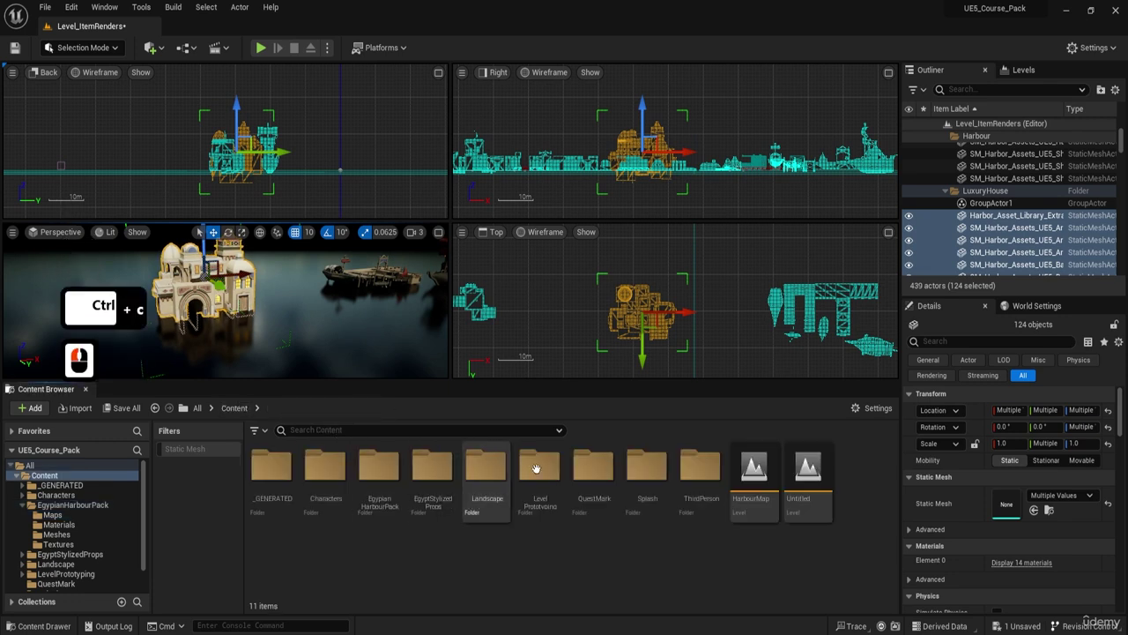
double_click(743, 483)
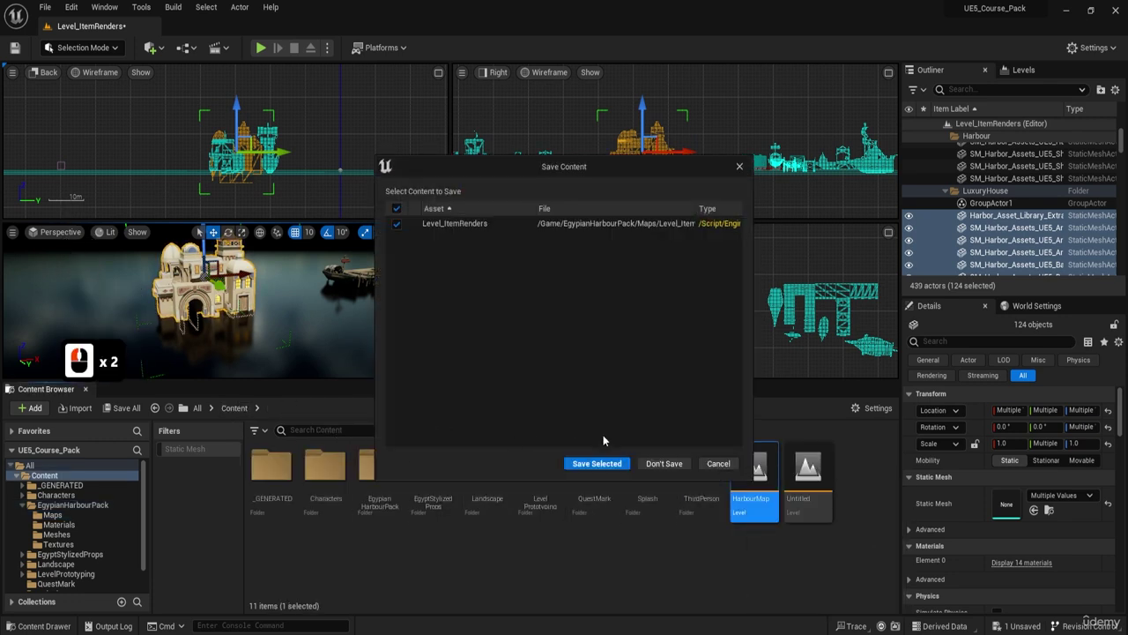
click(662, 464)
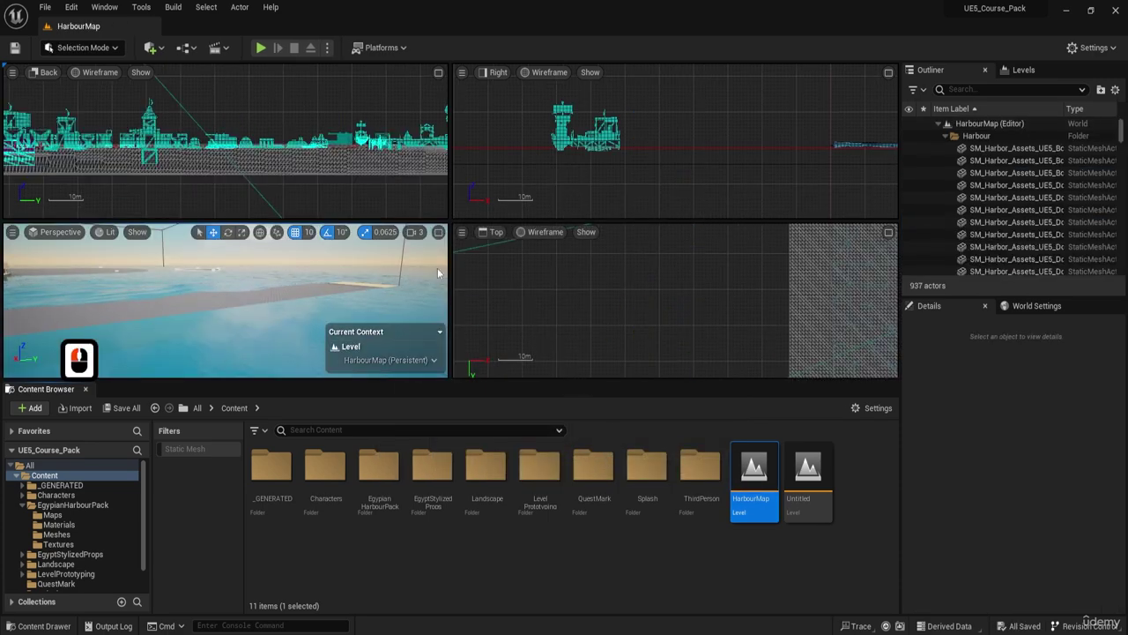
- Maximize the perspective view, try to paste the house near the harbour, and show the level list
click(438, 232)
key(w)
key(e)
key(a)
key(s)
right_drag(539, 251, 539, 251)
right_drag(559, 327, 559, 327)
key(ctrl+v)
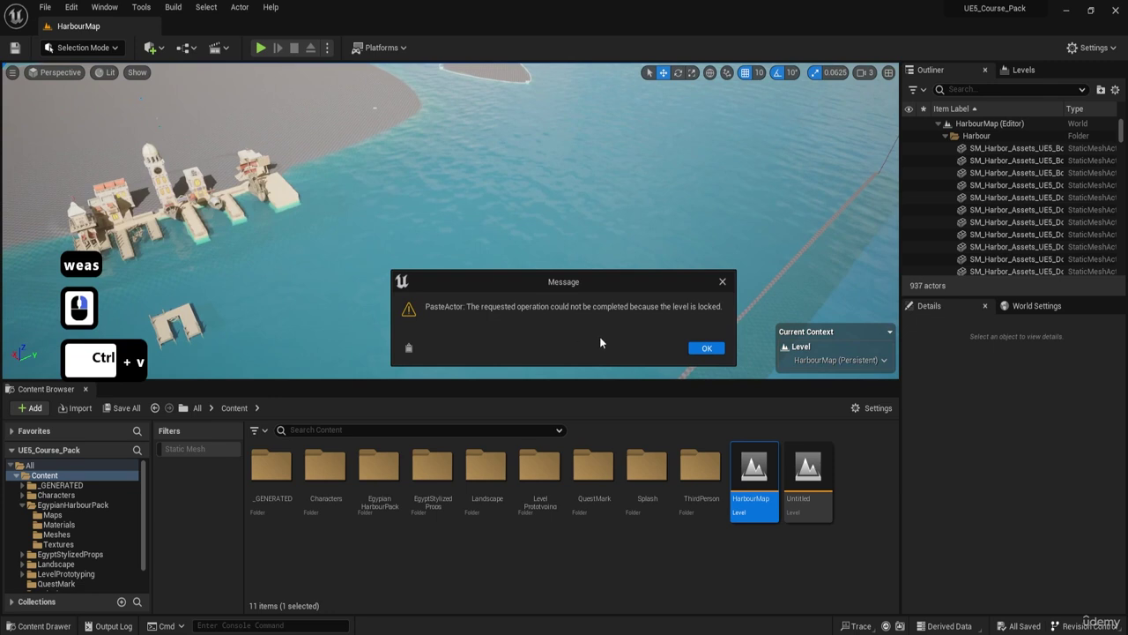
click(693, 346)
click(1004, 71)
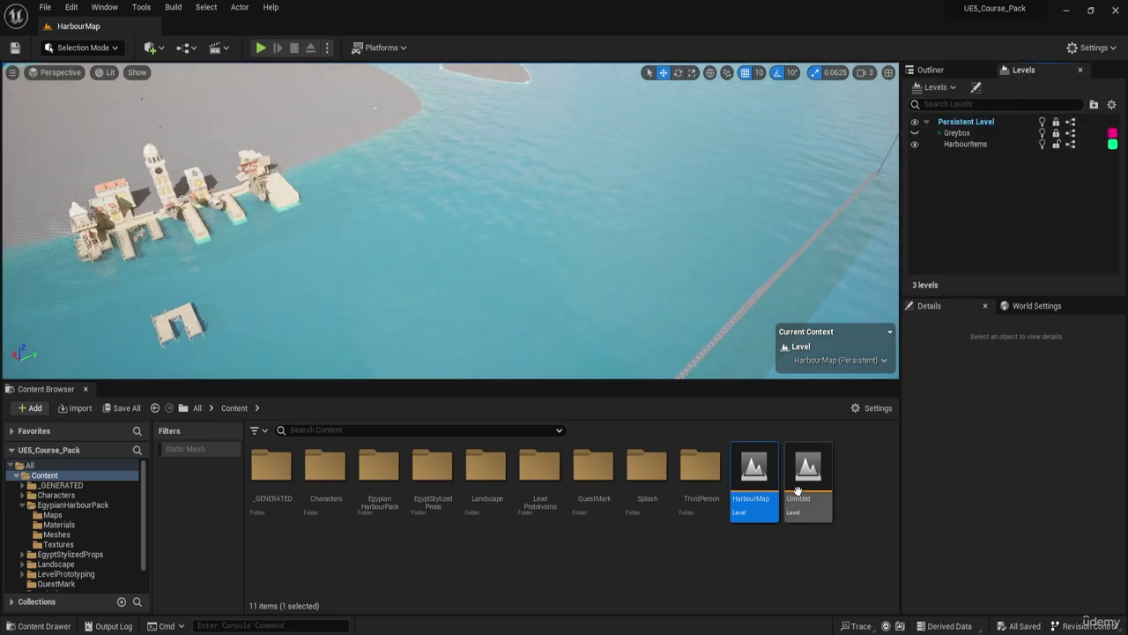
- Reopen Level_ItemRenders from the EgypianHarbourPack Maps folder and copy the grouped luxury house
double_click(381, 469)
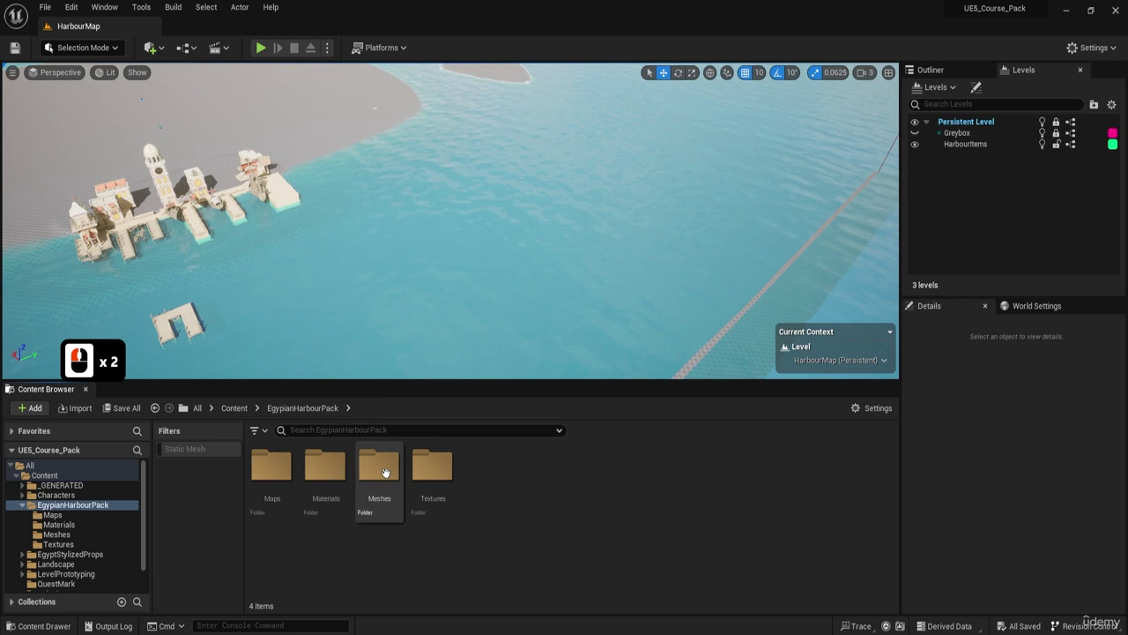
double_click(272, 465)
double_click(271, 469)
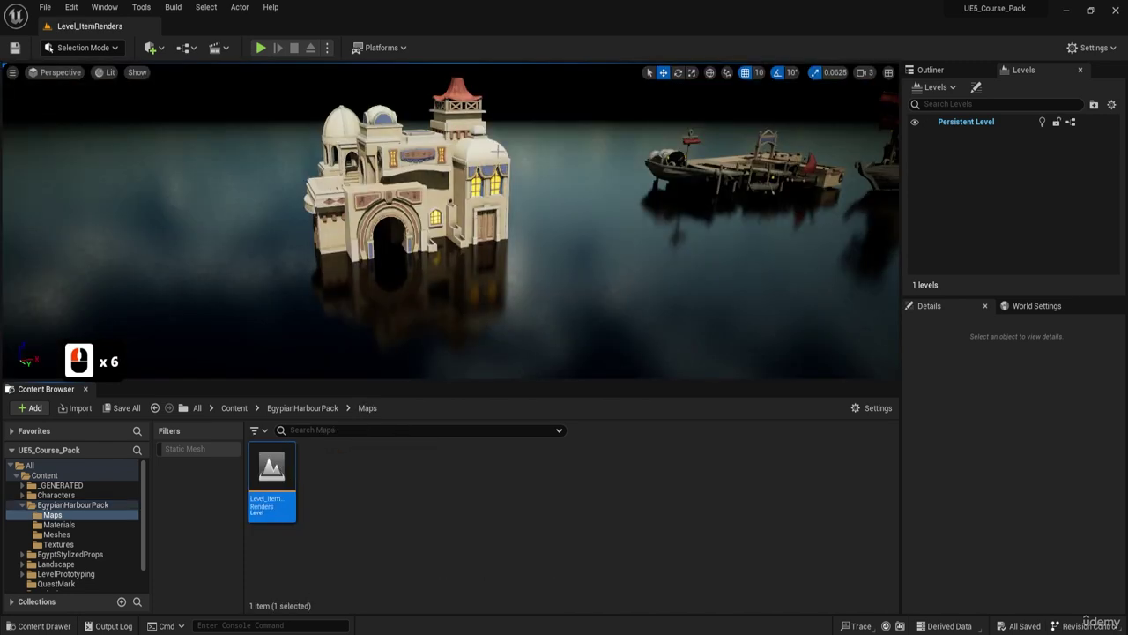
click(496, 152)
key(ctrl+c)
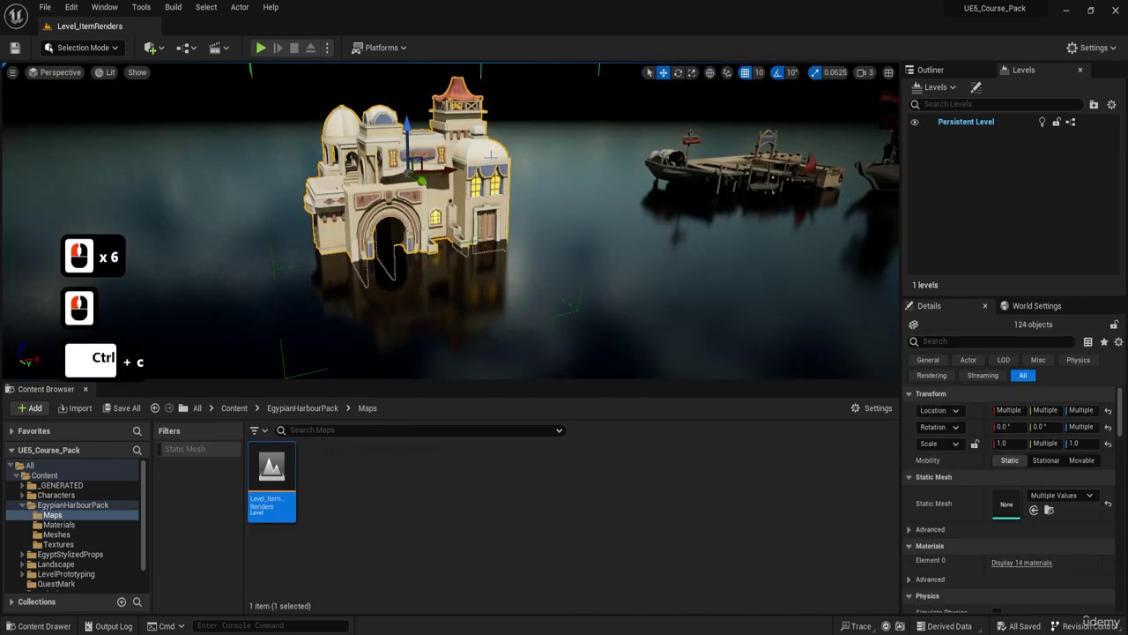
- Return to HarbourMap and make HarbourItems the current level
click(234, 407)
double_click(749, 465)
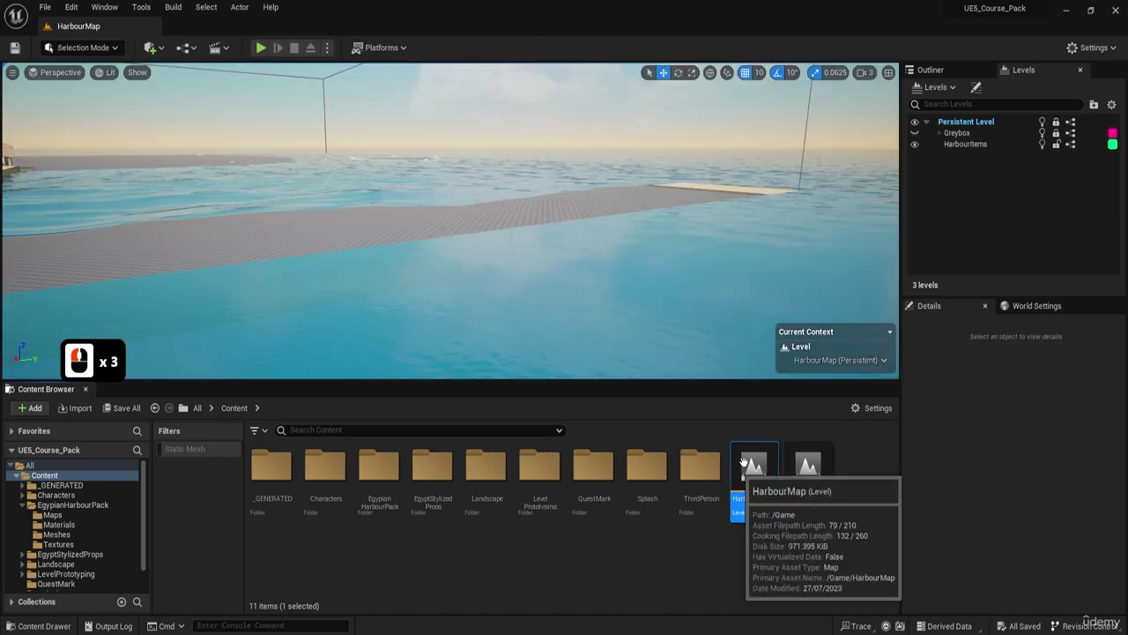
double_click(970, 144)
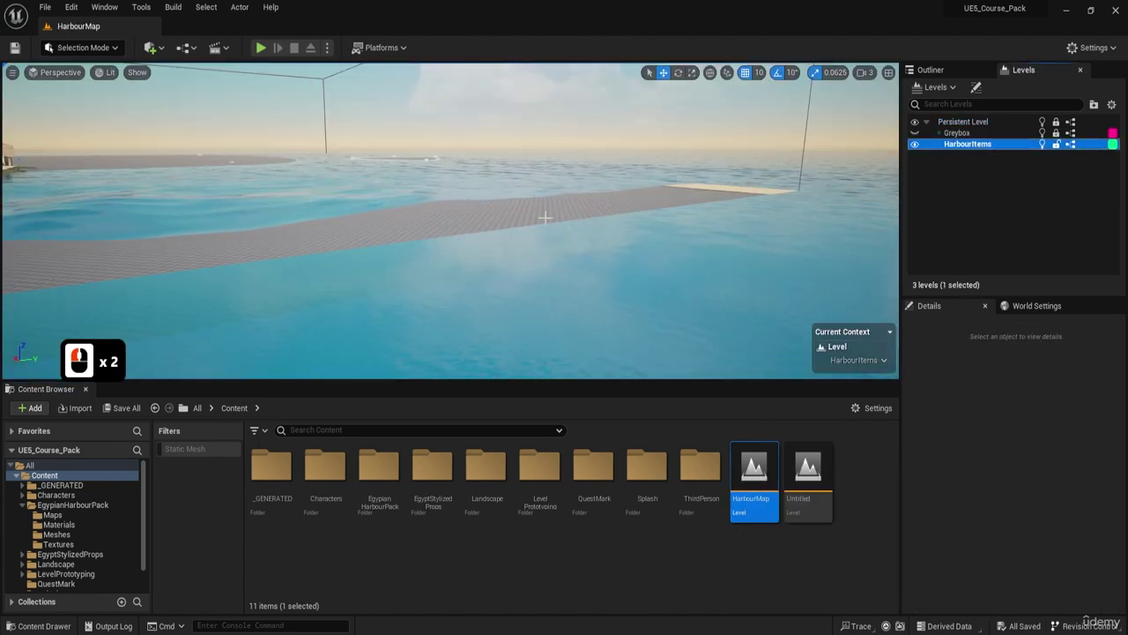
- Paste the grouped luxury house into the HarbourItems level and move it across the water toward the harbour
key(ctrl+v)
right_drag(545, 217, 414, 264)
key(w)
key(e)
key(d)
key(s)
key(s)
drag(710, 161, 187, 291)
key(a)
key(w)
key(e)
right_drag(187, 291, 172, 330)
key(e)
key(a)
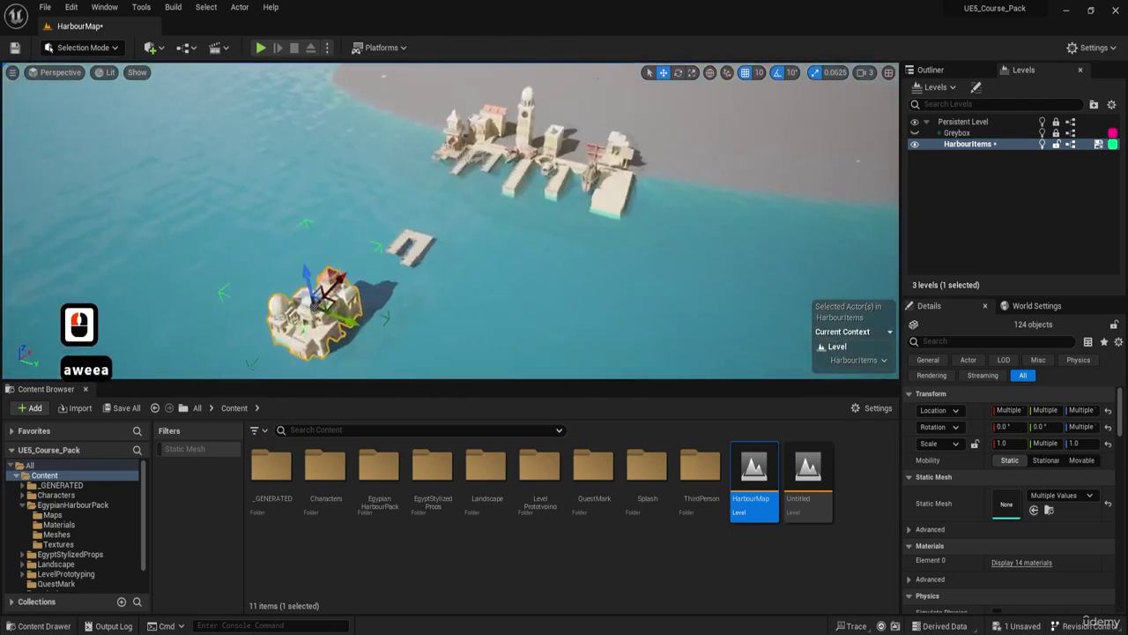
- Move the pasted house onto the shore beside the tower building at the harbour's end
right_drag(335, 317, 370, 325)
drag(365, 309, 502, 103)
key(w)
key(e)
right_drag(502, 102, 525, 153)
key(a)
key(e)
key(w)
key(a)
key(s)
key(d)
- Show the Greybox level and position the house against the greybox buildings at the harbour's end, raising it
click(915, 133)
key(q)
key(w)
key(d)
click(441, 157)
key(w)
key(e)
right_drag(440, 157, 440, 128)
key(a)
key(q)
key(d)
key(s)
drag(480, 202, 482, 176)
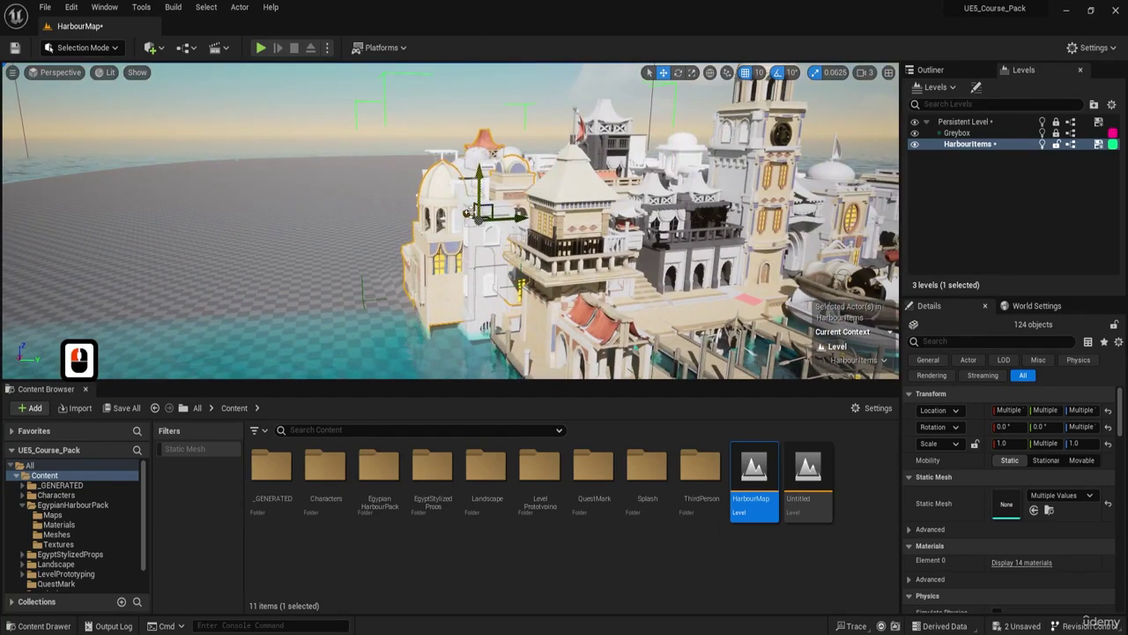
- Raise the house a little further against the greybox building and reduce the camera speed to 1.6
key(w)
key(a)
key(e)
right_drag(450, 204, 450, 203)
key(d)
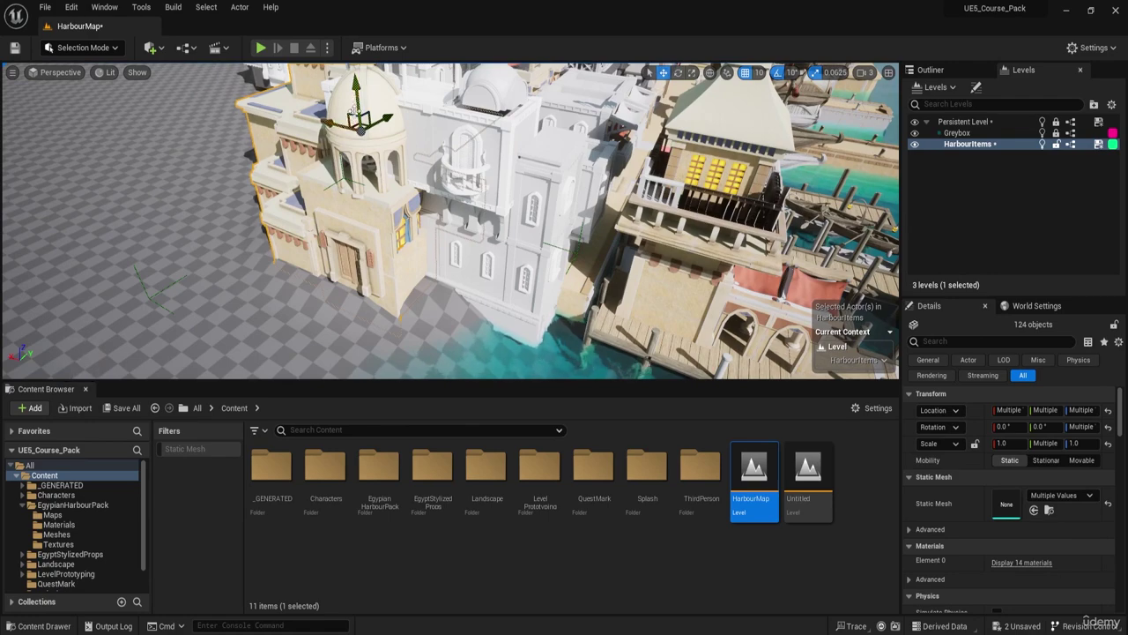
drag(353, 112, 351, 96)
key(q)
key(a)
right_drag(433, 202, 450, 204)
key(e)
scroll(433, 202, down, 4)
key(e)
key(s)
key(d)
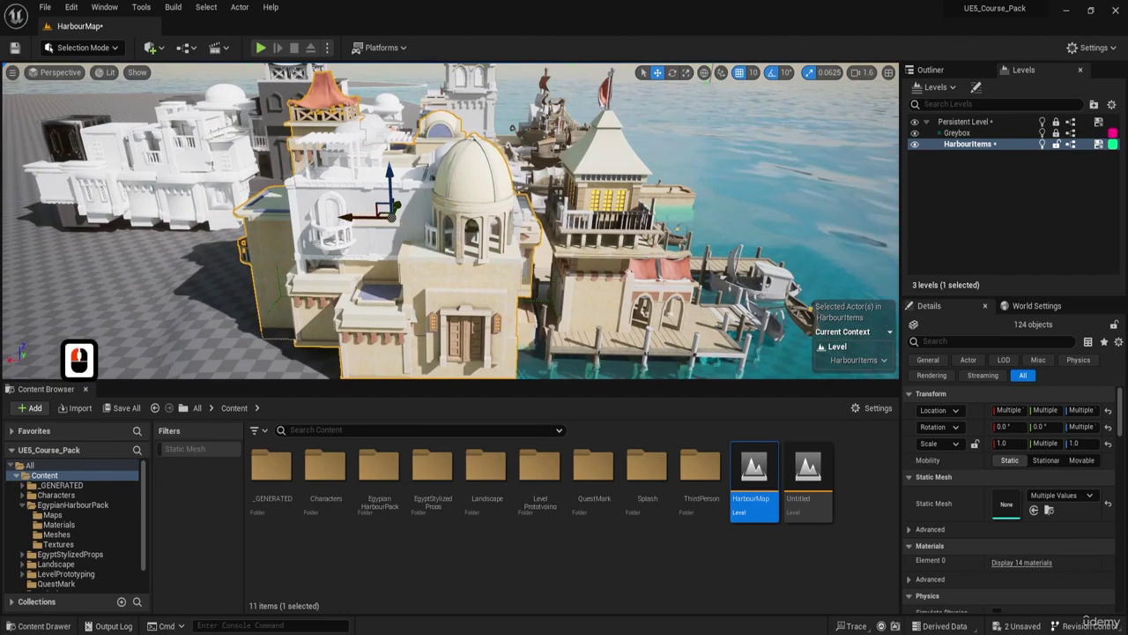
- Hide the Greybox level and shift the house sideways, away from the neighbouring tower building
key(d)
key(d)
key(d)
key(d)
key(q)
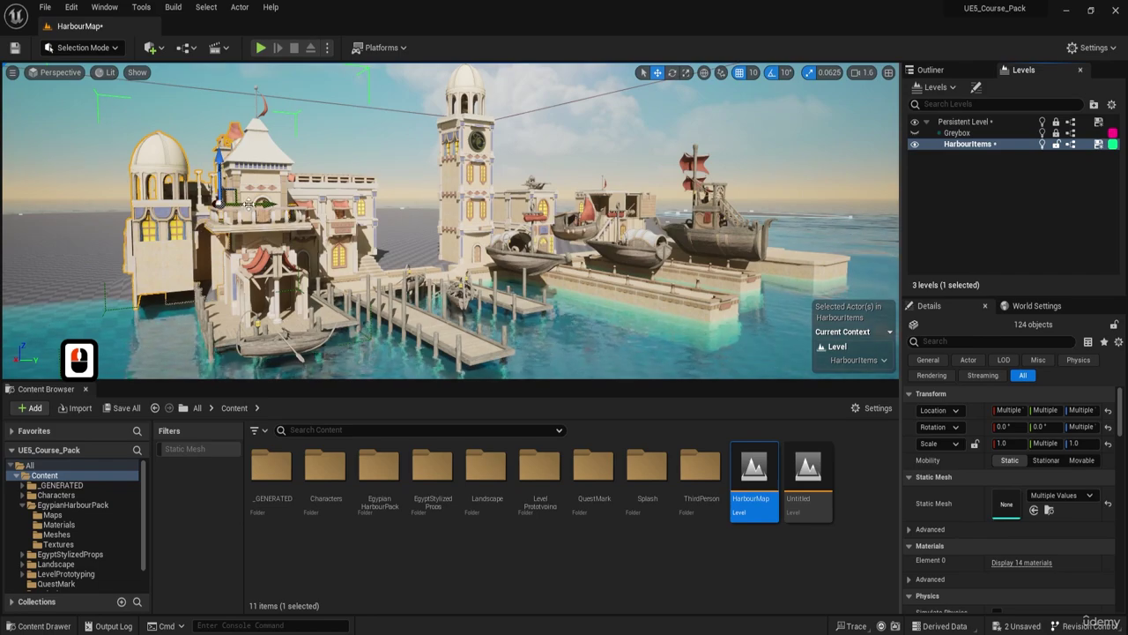
key(w)
key(e)
right_drag(450, 203, 450, 203)
key(d)
key(w)
key(e)
key(d)
key(a)
key(q)
key(w)
key(a)
key(a)
key(d)
key(d)
key(d)
key(d)
key(a)
key(w)
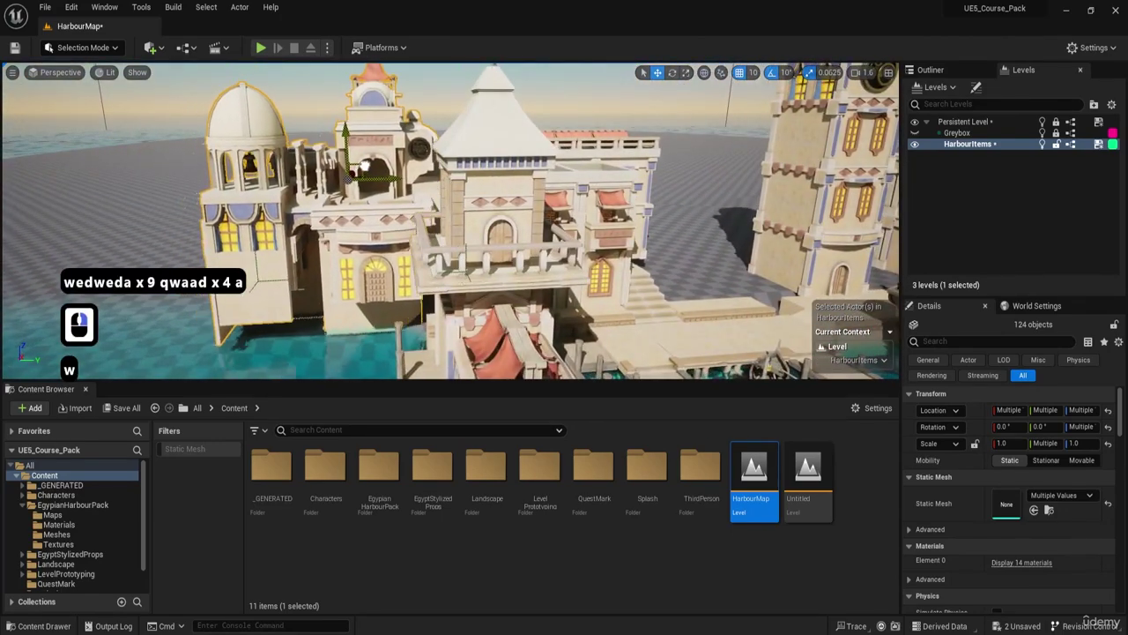
key(a)
key(s)
key(q)
right_drag(451, 204, 451, 204)
key(1)
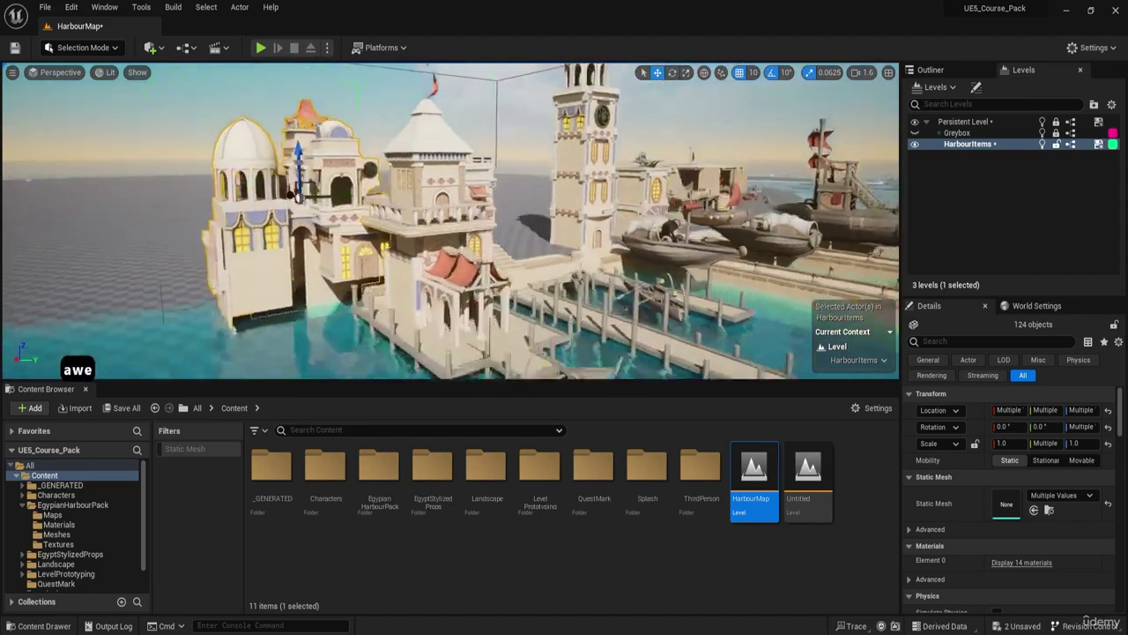
- Examine the house's sides and rear where it meets the shoreline and the neighbouring dock building
key(a)
key(w)
key(a)
key(w)
key(e)
key(a)
key(s)
key(d)
key(a)
right_drag(451, 220, 450, 221)
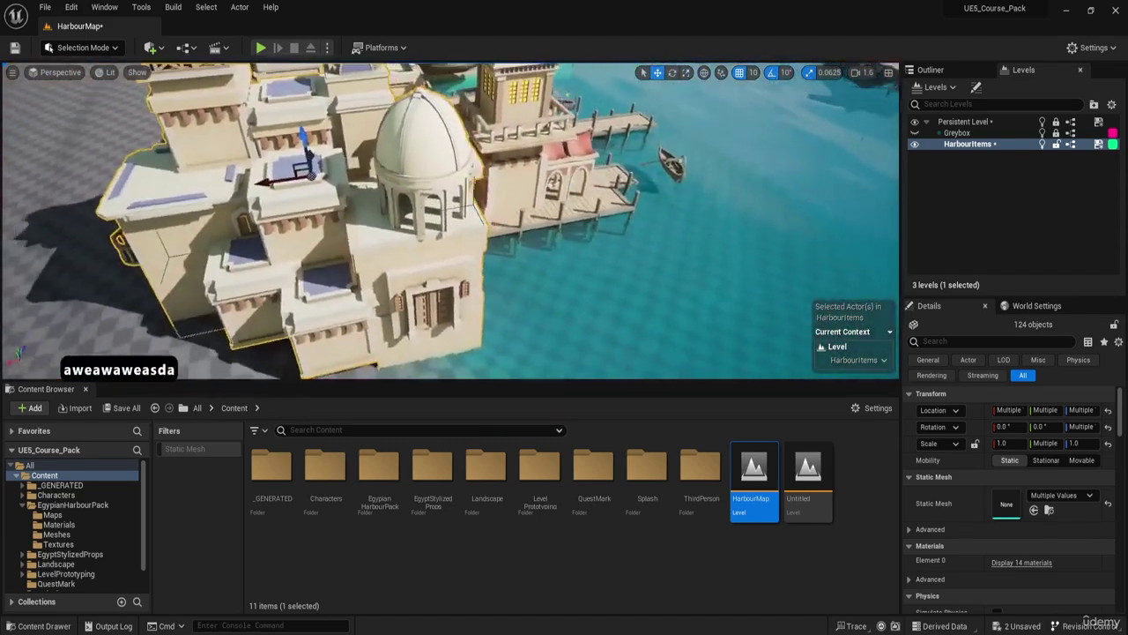
key(w)
key(s)
right_drag(148, 259, 149, 259)
key(w)
key(d)
key(q)
right_drag(337, 222, 274, 216)
- Show the Greybox level and hide HarbourItems to study the greybox composition from the saved harbour view
click(917, 133)
right_drag(704, 214, 610, 173)
key(d)
key(e)
key(d)
right_drag(417, 167, 441, 155)
key(d)
key(1)
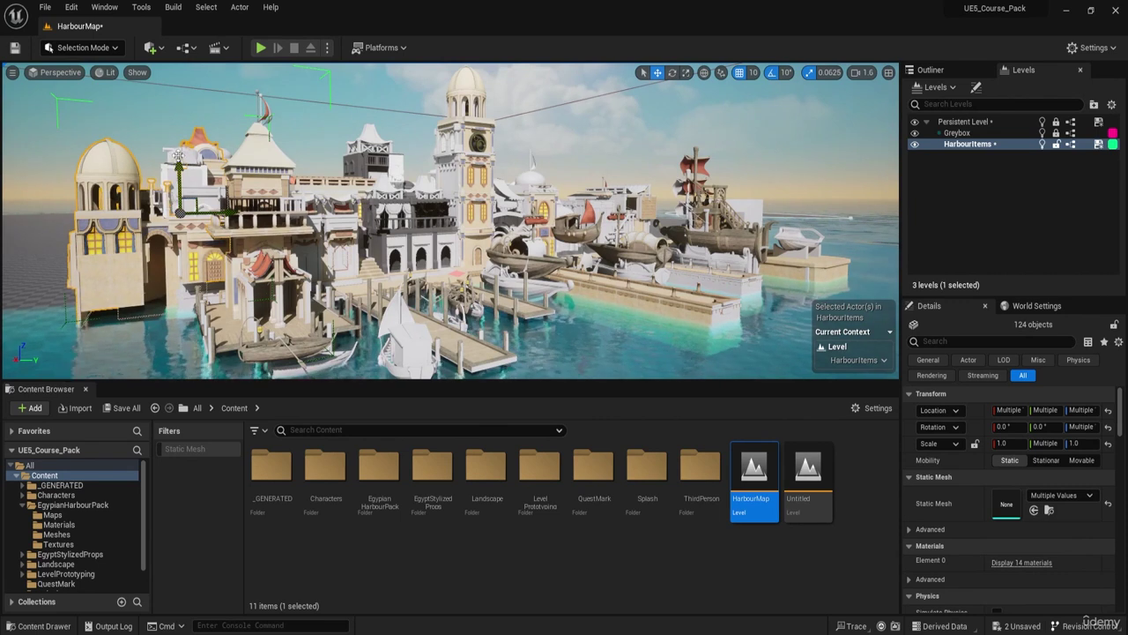
click(917, 146)
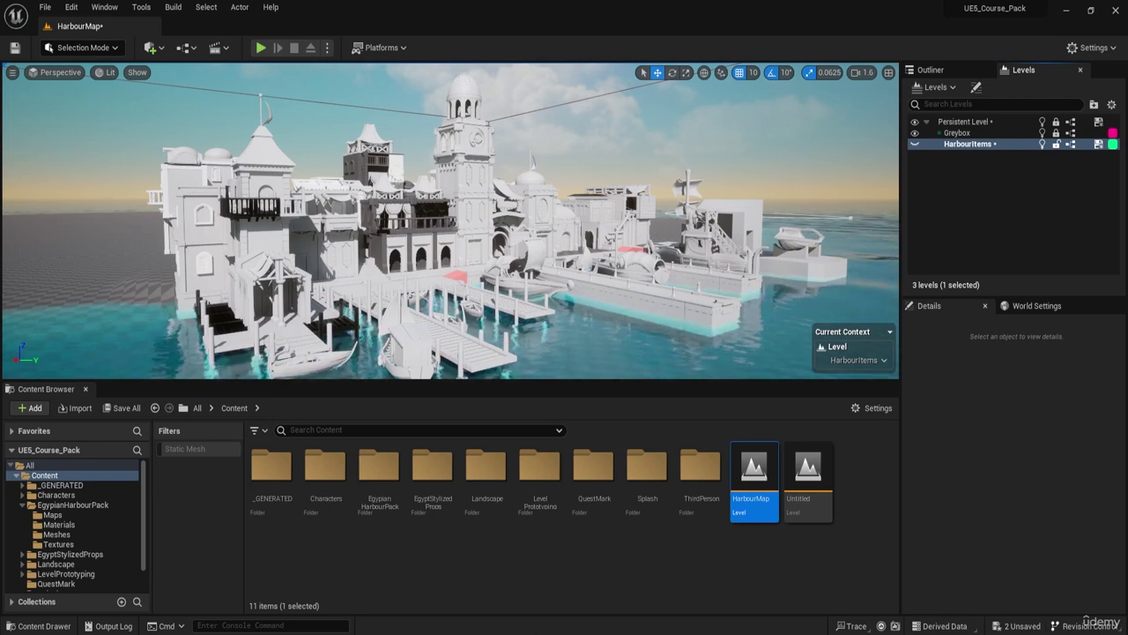
- Switch to the Snipping Tool capture of the harbour and undo its old red pen marks
click(705, 633)
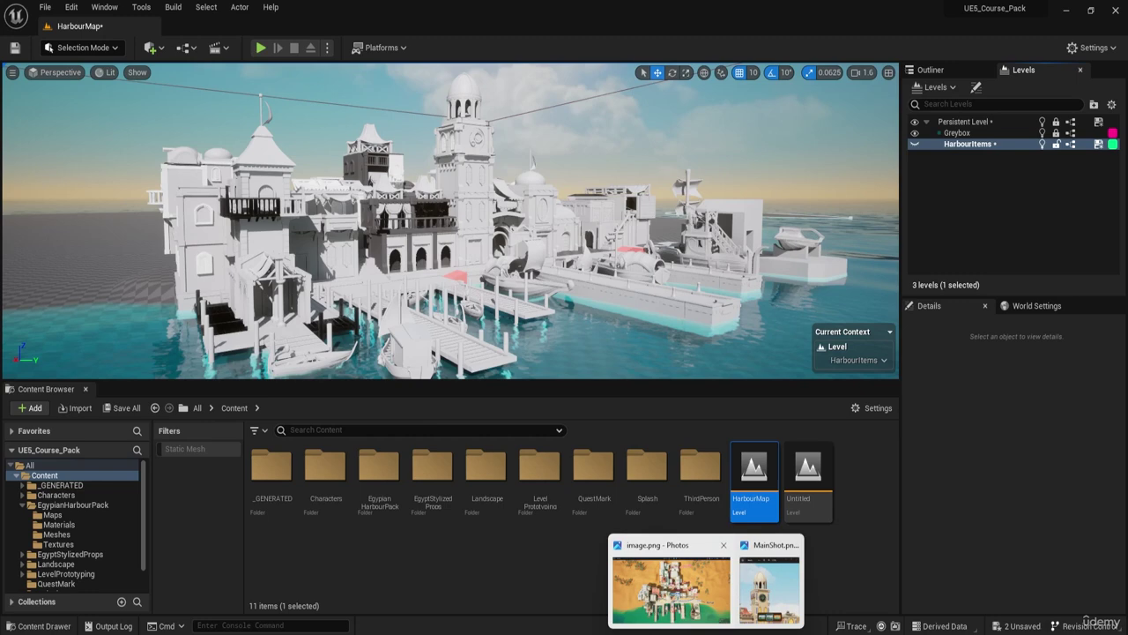
click(629, 632)
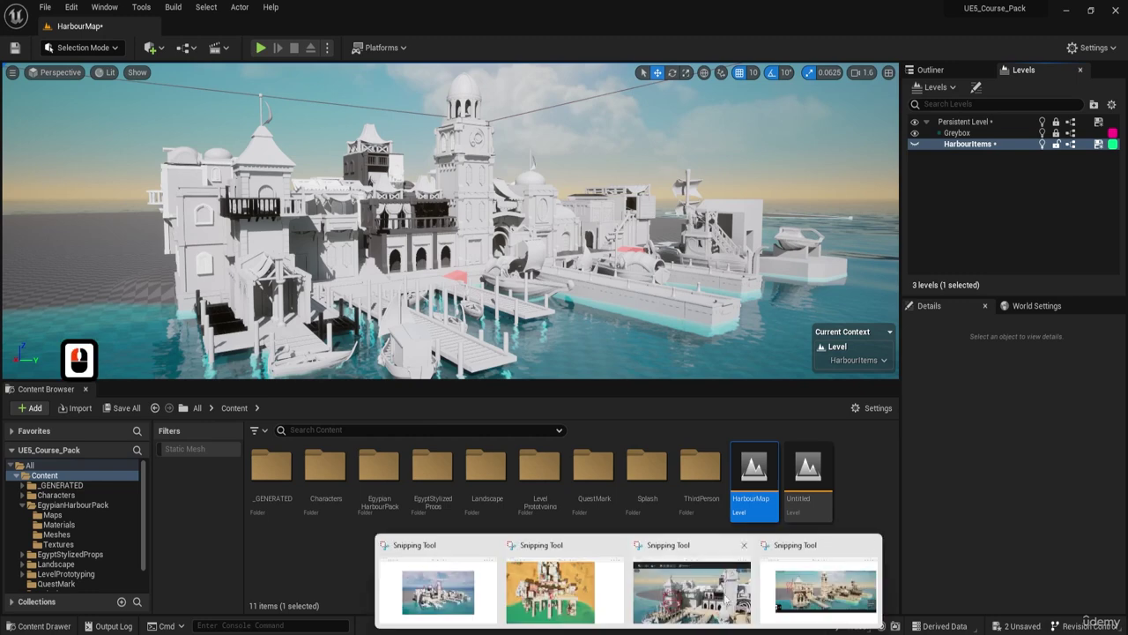
click(802, 574)
key(ctrl+z)
key(ctrl+z)
key(ctrl+z)
key(ctrl+z)
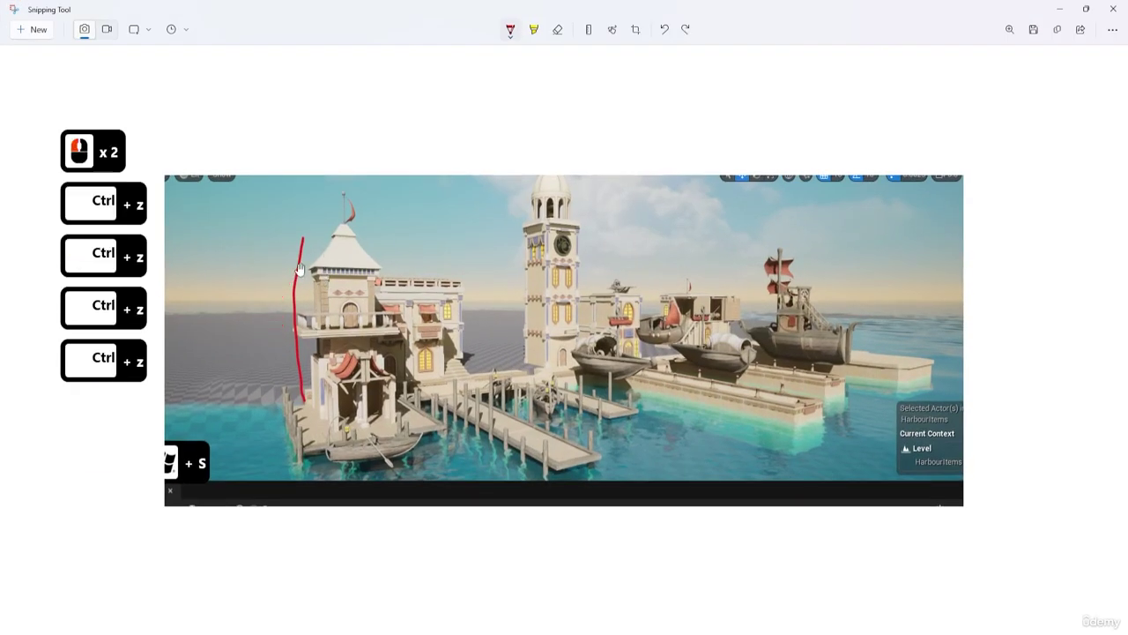
key(ctrl+z)
- Sketch red lines sloping from the clock tower toward both ends of the harbour, outline the tower, and minimize the capture
drag(253, 274, 539, 175)
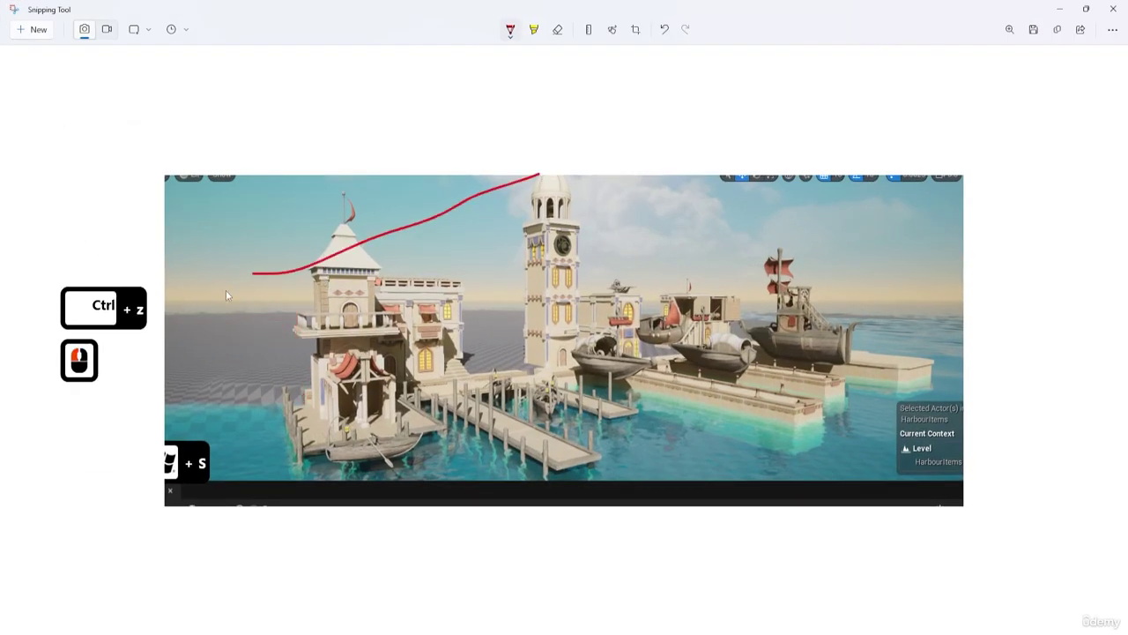
drag(303, 264, 433, 209)
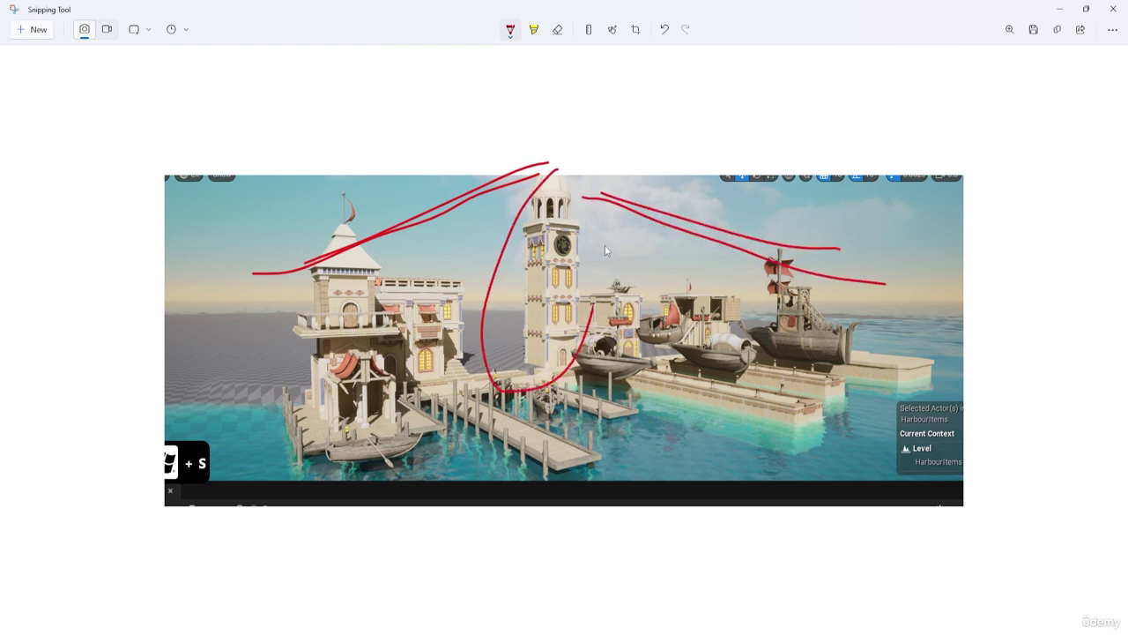
click(1063, 8)
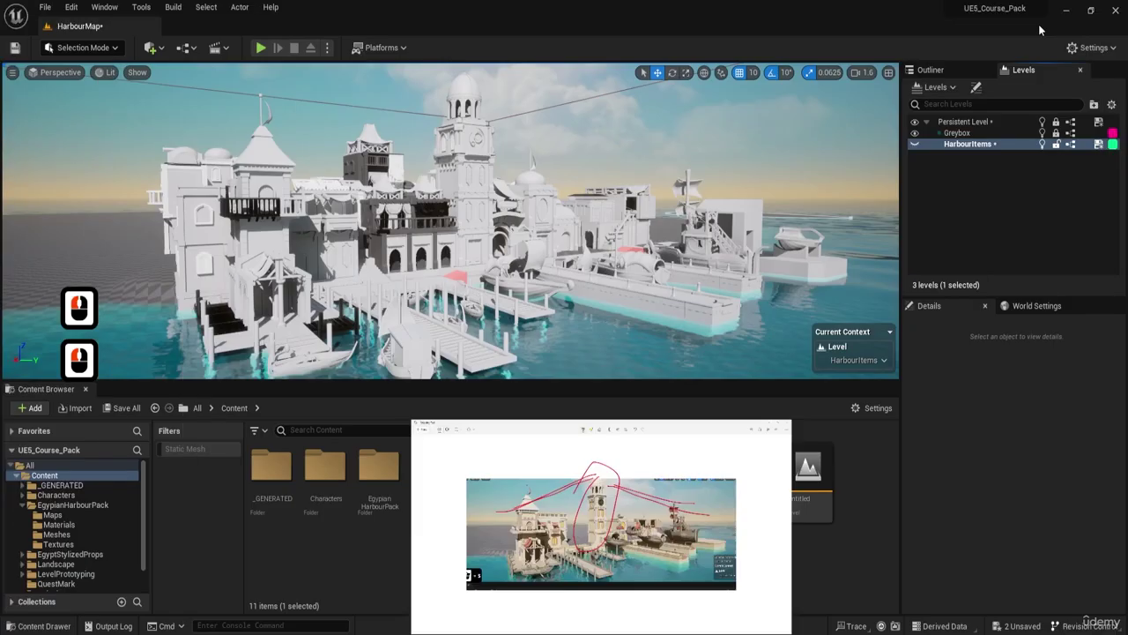
- Back in Unreal Editor, show the HarbourItems level, hide Greybox, and restore the saved harbour view
right_drag(564, 220, 515, 220)
key(w)
key(a)
key(e)
click(921, 143)
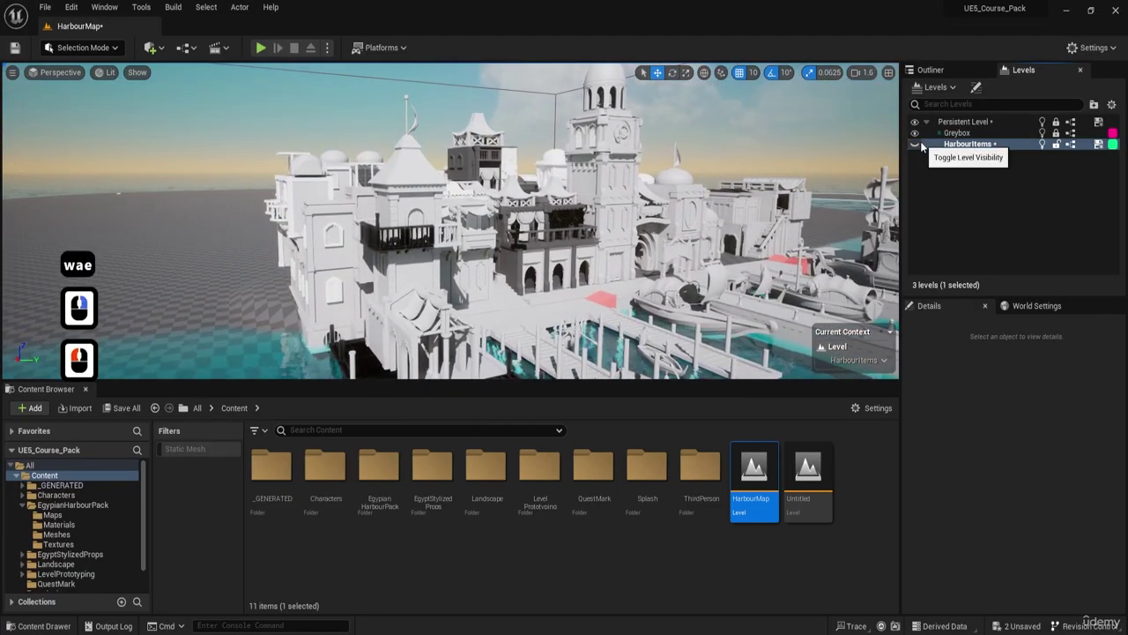
click(916, 133)
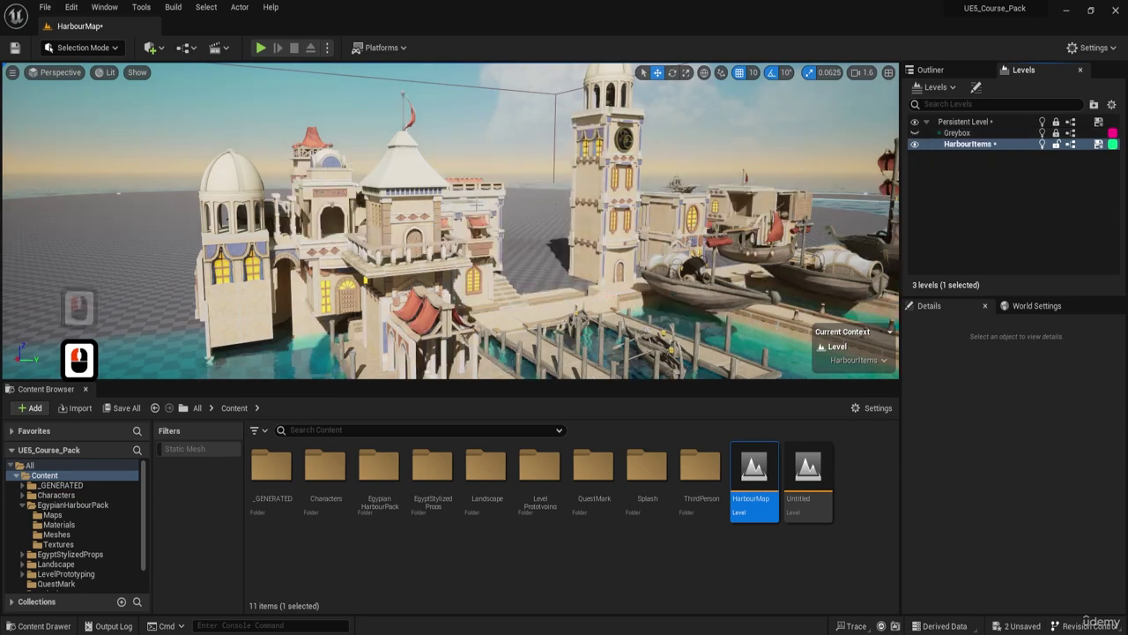
key(d)
right_drag(617, 220, 670, 220)
key(1)
- Select the luxury house and adjust its position slightly beside the tower building
click(224, 208)
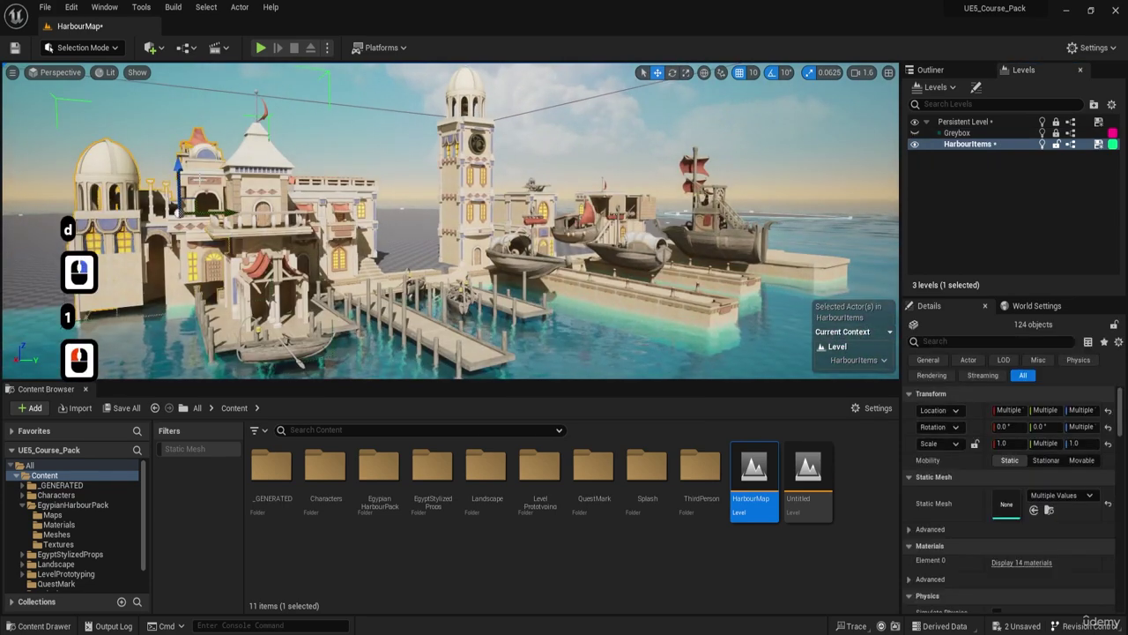
drag(223, 209, 218, 201)
key(a)
key(w)
key(e)
mouse_move(313, 216)
right_down()
mouse_move(313, 243)
mouse_move(299, 252)
mouse_move(313, 216)
right_up()
key(w)
key(w)
key(a)
- Show the Greybox level and lower the house beside the greybox tower
click(916, 133)
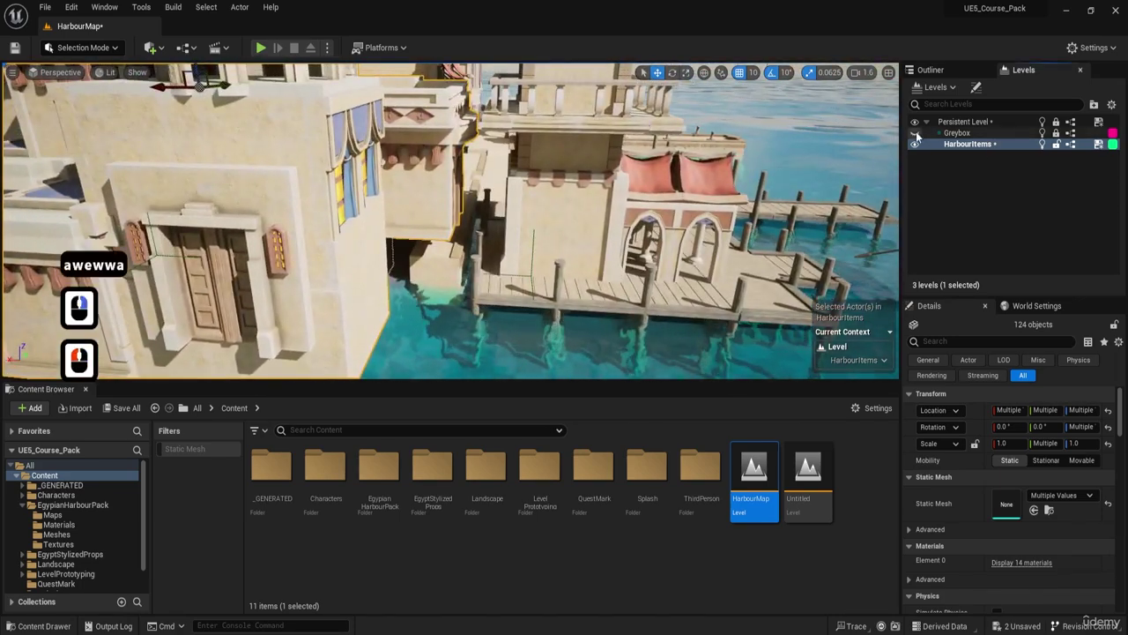
key(s)
key(s)
right_drag(515, 198, 251, 118)
key(w)
key(d)
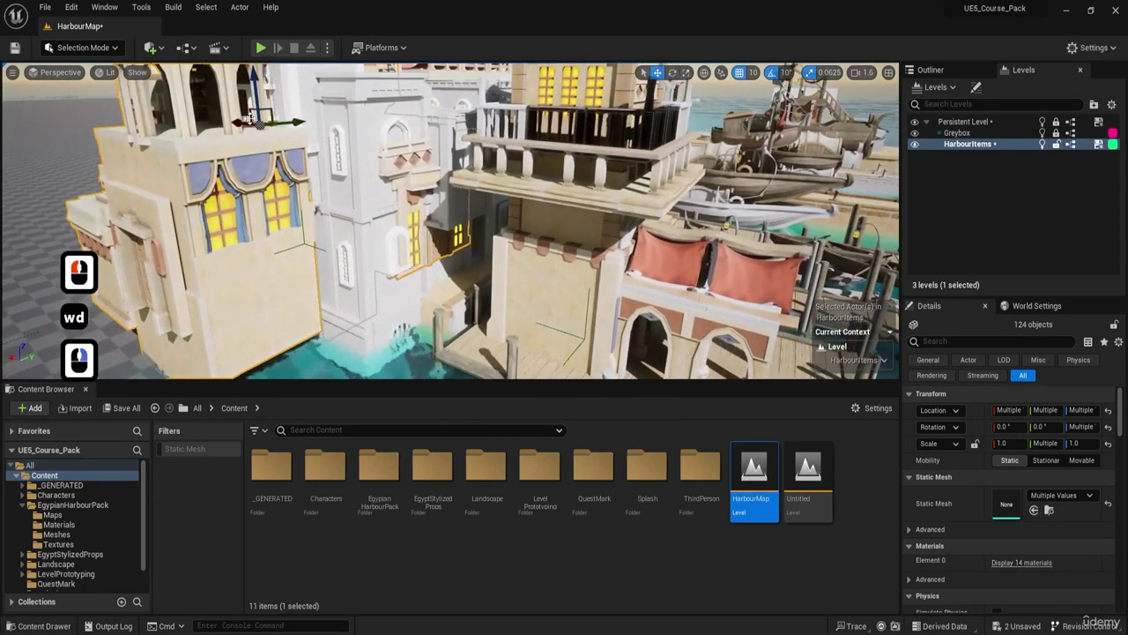
drag(255, 84, 265, 125)
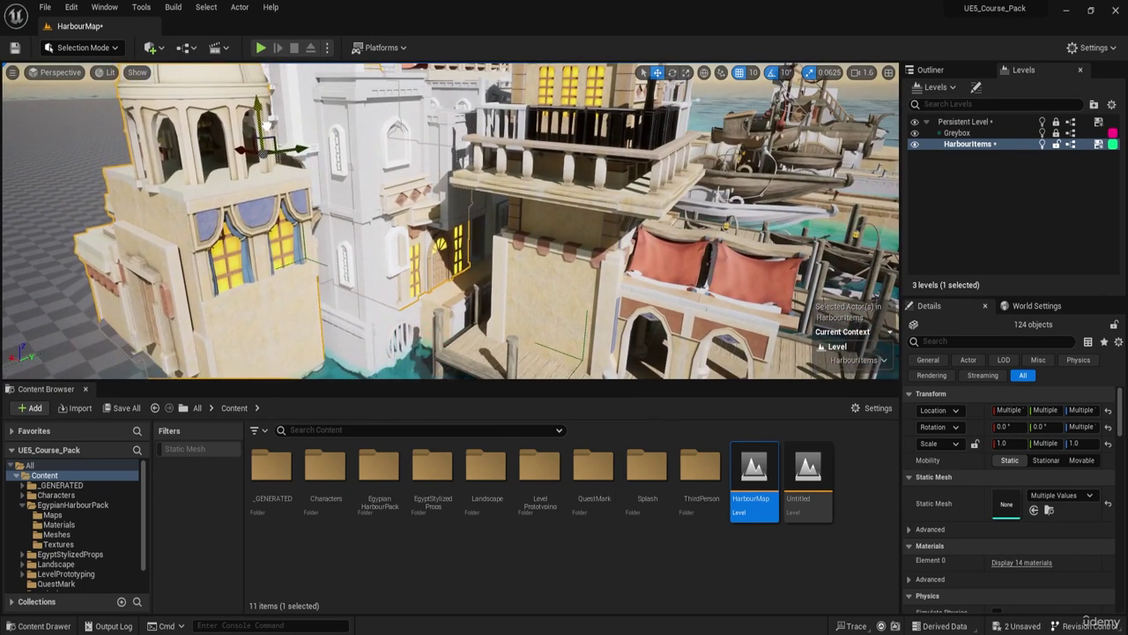
- Hide the Greybox level, restore the saved harbour view, and shift the house closer to the tower building
click(915, 133)
key(1)
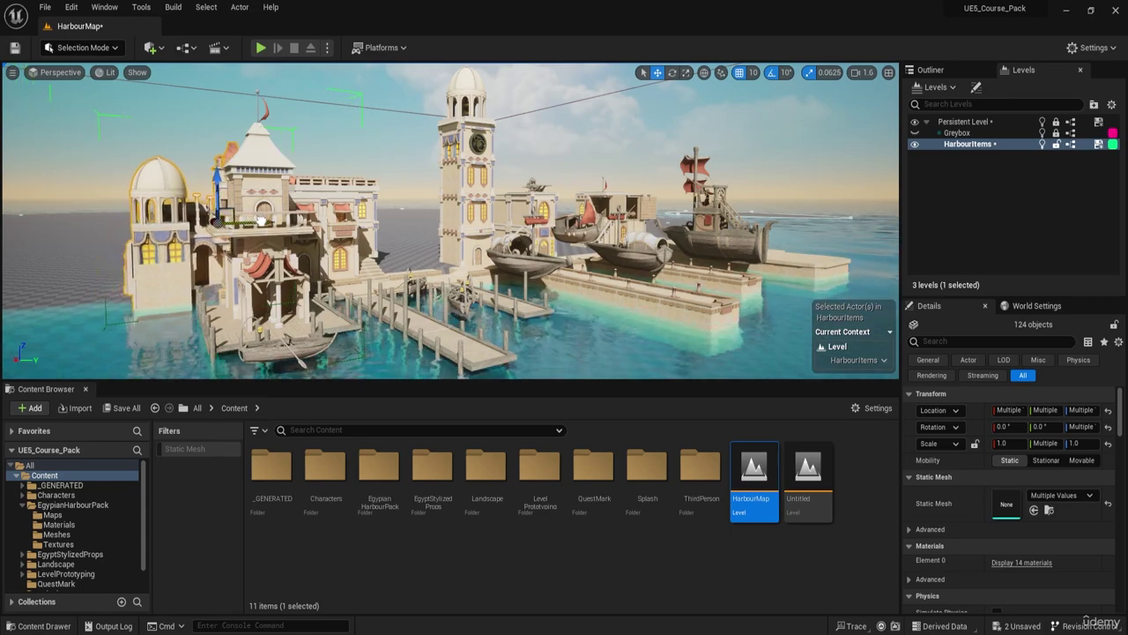
- Examine the house's fit with the neighbouring tower building and rooftops from above and from the front
key(w)
key(a)
key(e)
key(w)
key(e)
key(a)
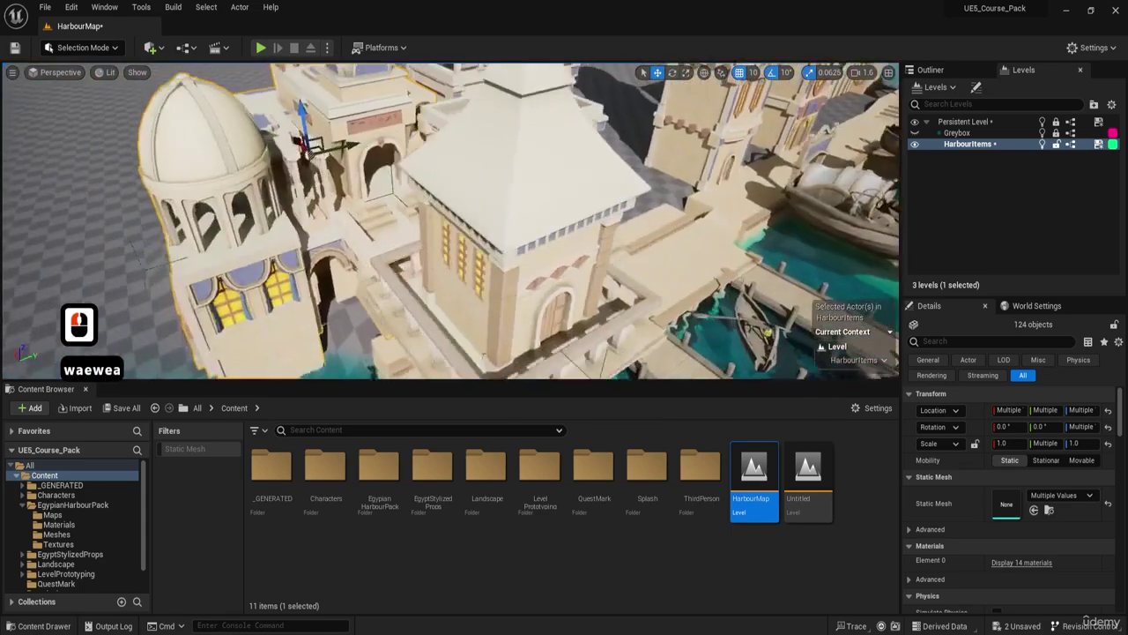
key(w)
key(d)
key(s)
key(q)
key(a)
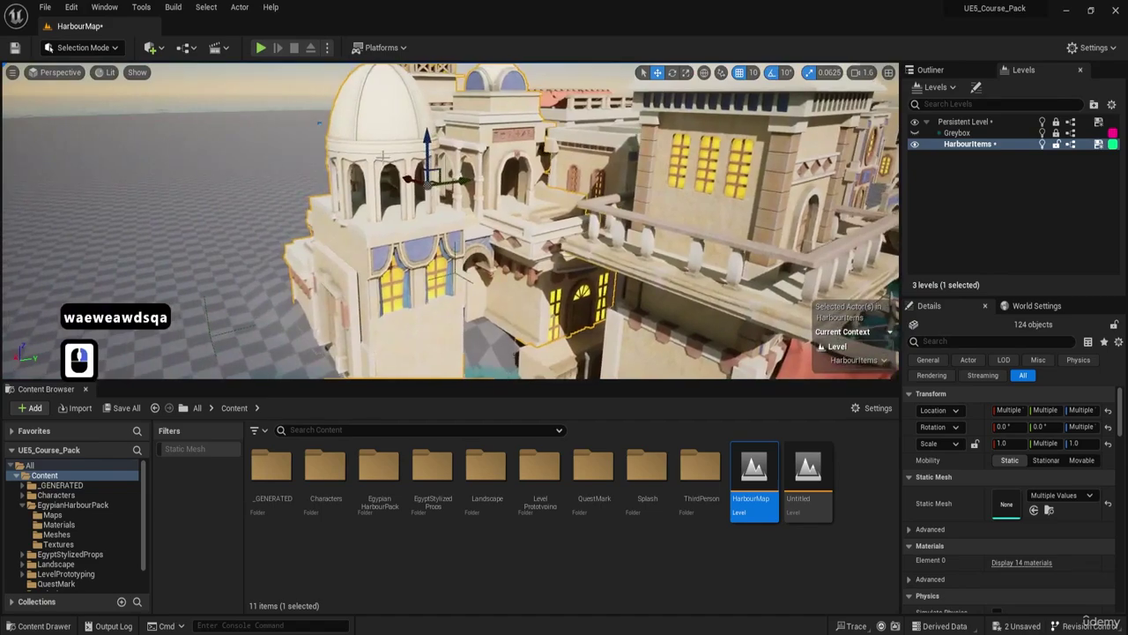
key(e)
key(w)
right_drag(364, 176, 418, 148)
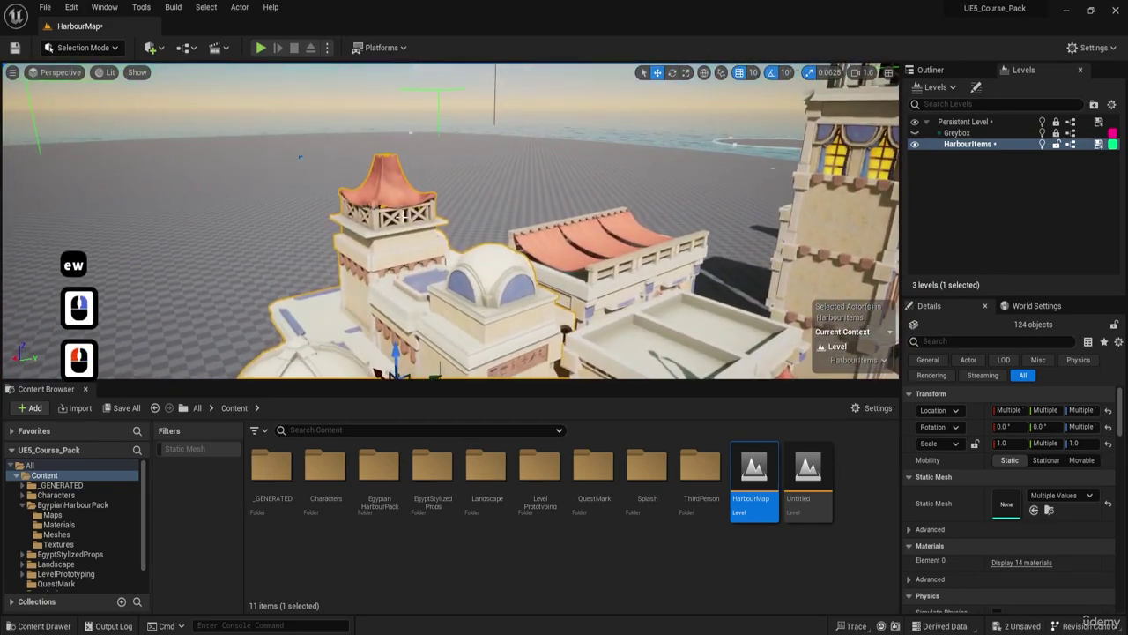
- Examine the luxury house from above and around its base, including the gap to the tower building and the waterside door wall
key(a)
mouse_move(404, 216)
right_down()
mouse_move(423, 308)
mouse_move(410, 242)
mouse_move(397, 234)
right_up()
key(s)
key(d)
key(w)
key(e)
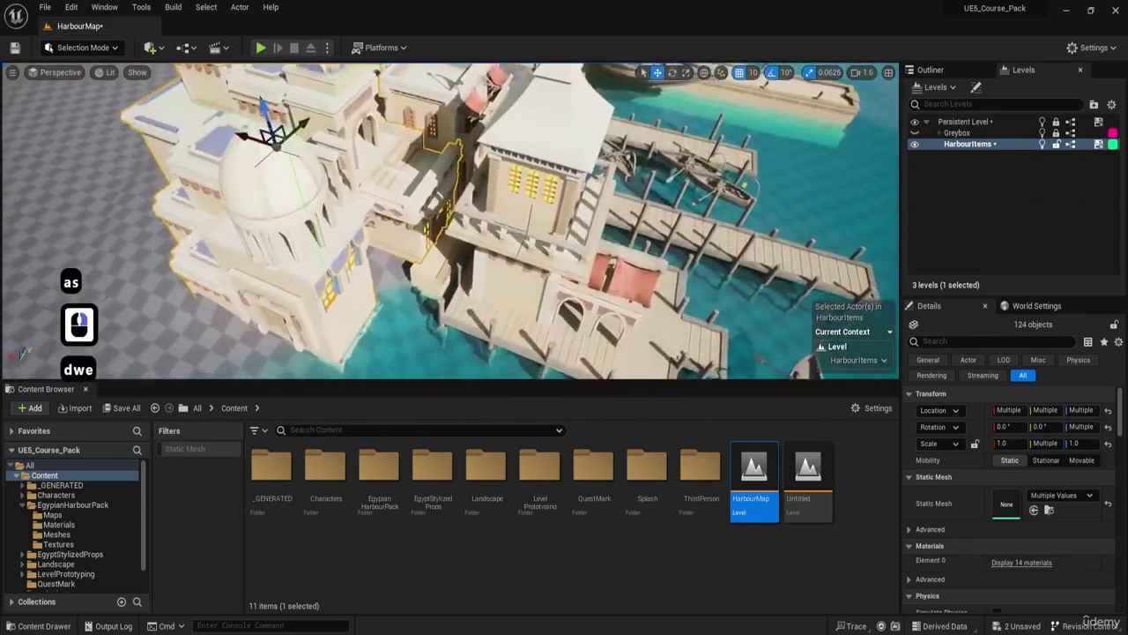
key(q)
right_drag(448, 274, 449, 226)
key(a)
key(a)
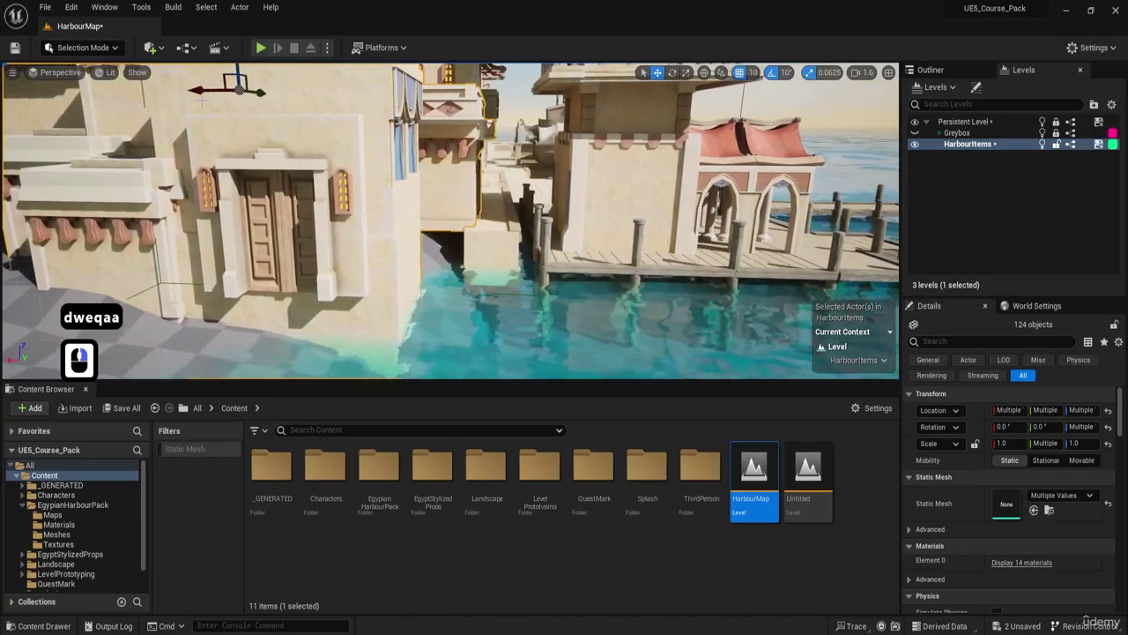
right_drag(198, 95, 195, 94)
key(e)
key(d)
key(w)
right_drag(450, 220, 463, 147)
key(a)
key(w)
key(d)
key(w)
key(d)
key(d)
key(w)
key(s)
key(a)
key(w)
key(e)
key(s)
key(e)
key(a)
key(a)
key(w)
key(w)
key(e)
key(d)
key(s)
key(e)
key(w)
key(a)
key(d)
key(w)
key(d)
key(a)
key(1)
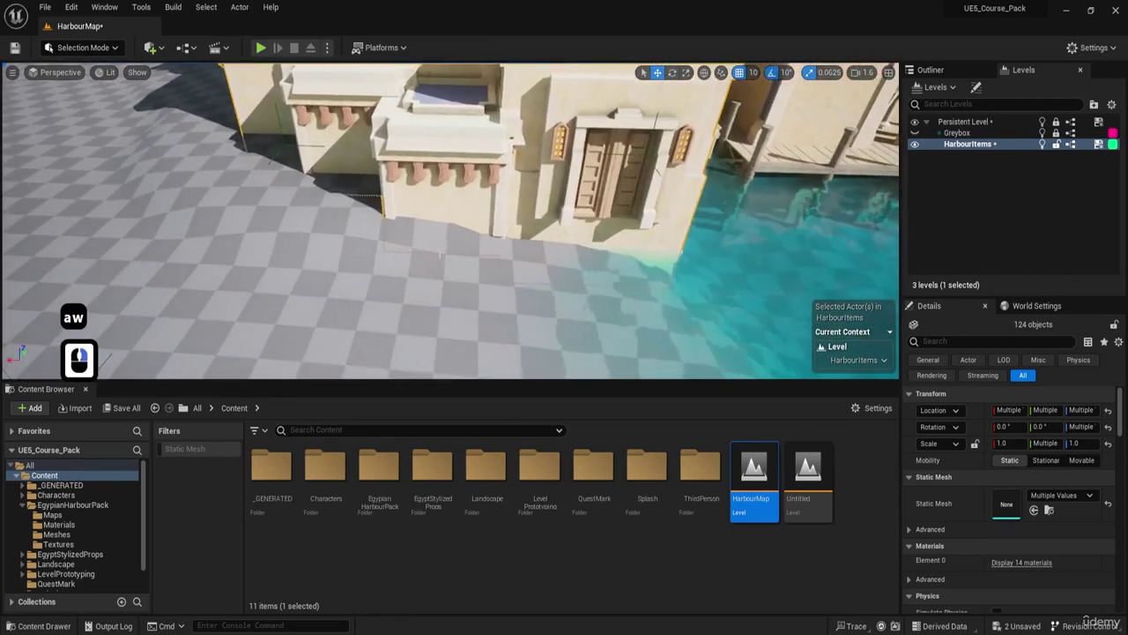
- Inspect the house's waterfront walls and domed front beside the tower building, and return to the saved harbour view
right_drag(567, 211, 652, 199)
key(d)
key(d)
key(d)
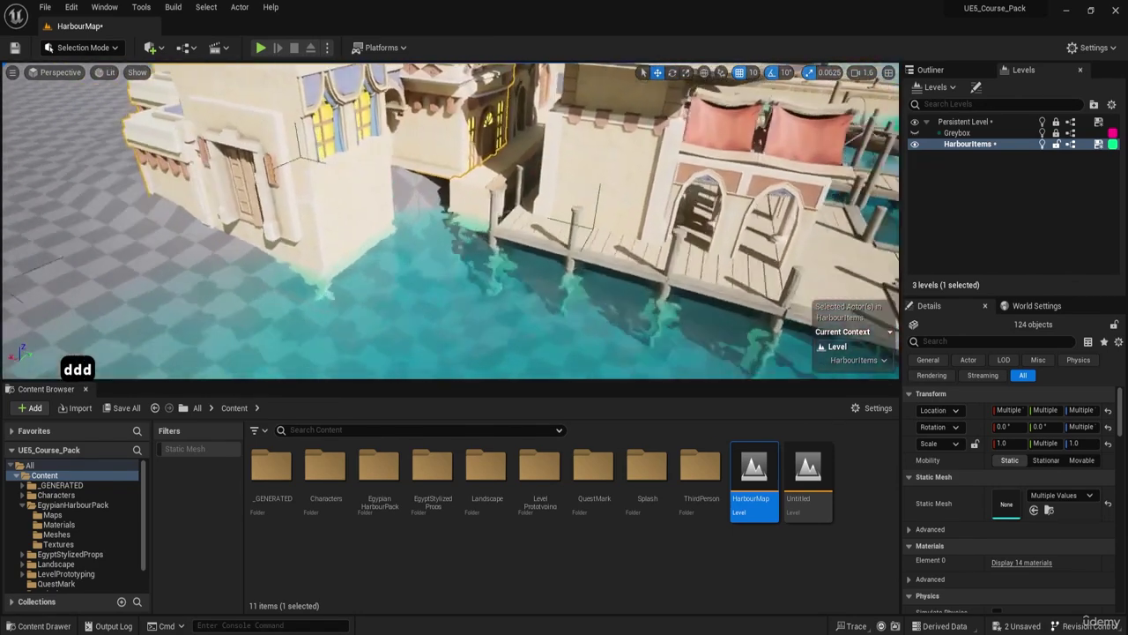
key(d)
right_drag(566, 210, 567, 210)
key(a)
key(a)
key(d)
key(w)
key(e)
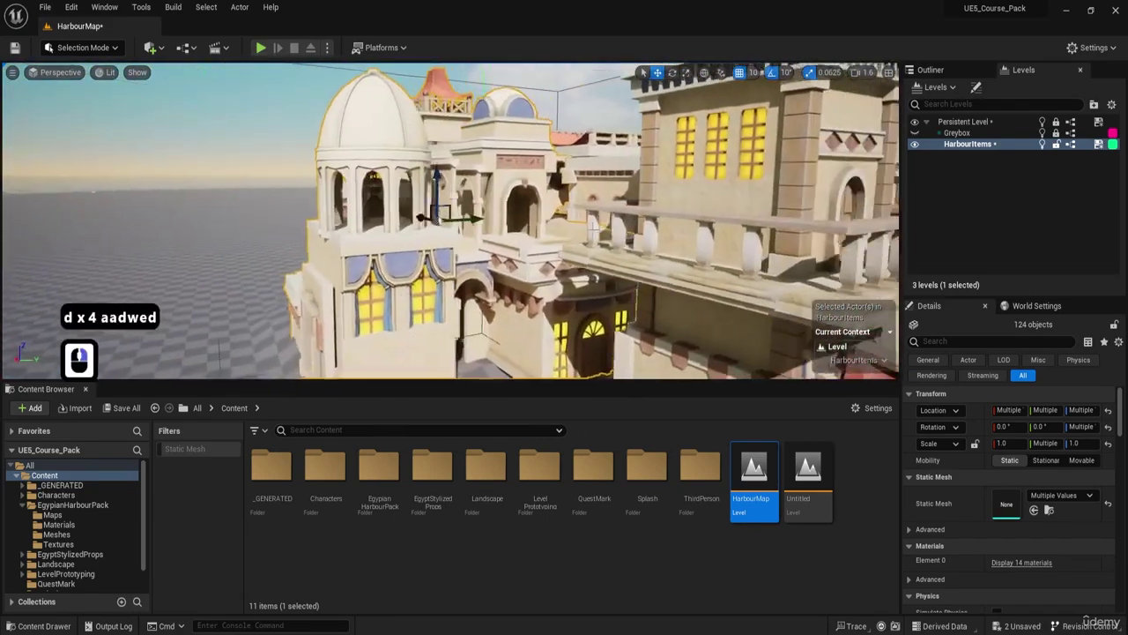
right_click(565, 277)
key(1)
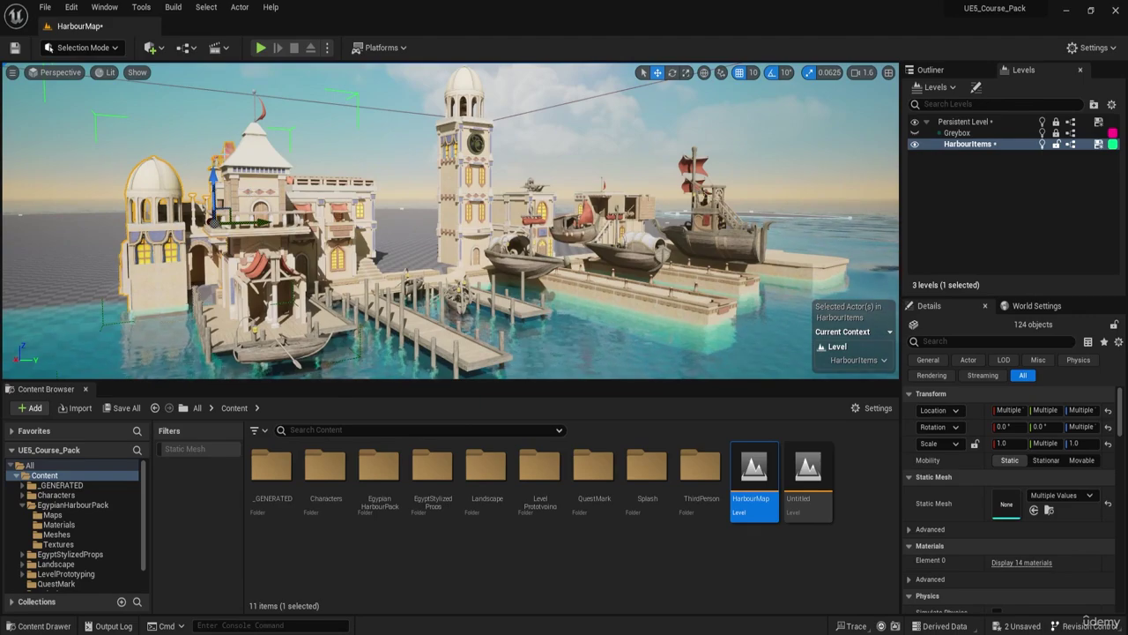
- Place the selected house meshes in a new folder inside the LuxuryHouse folder
key(w)
key(a)
key(e)
right_drag(565, 277, 565, 276)
key(e)
key(w)
key(a)
key(e)
key(w)
key(a)
key(s)
key(d)
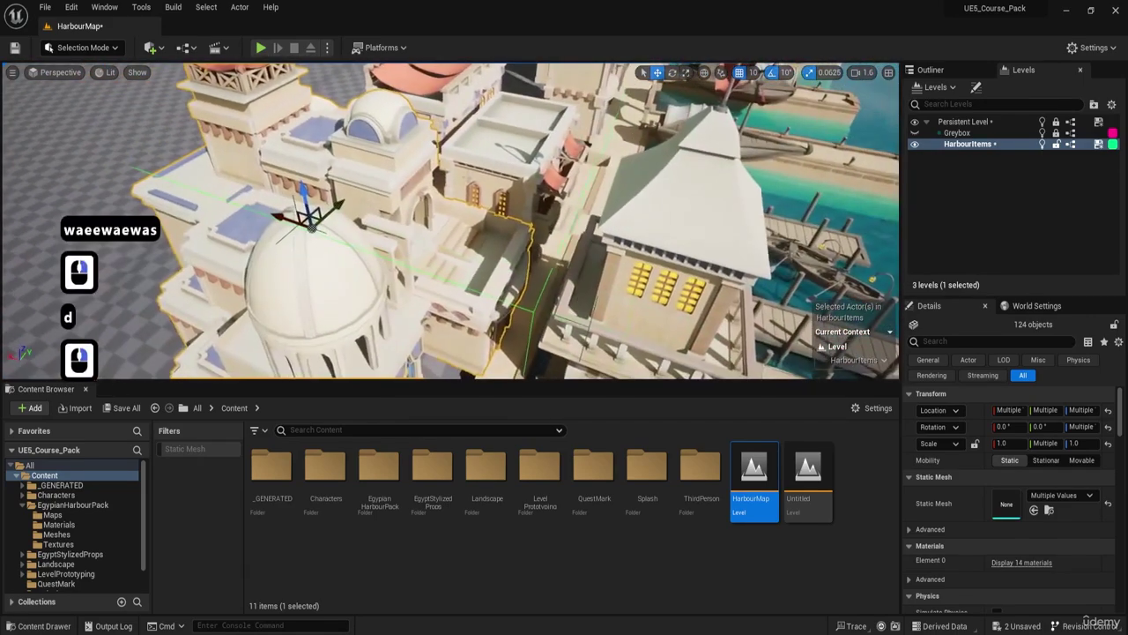
click(932, 71)
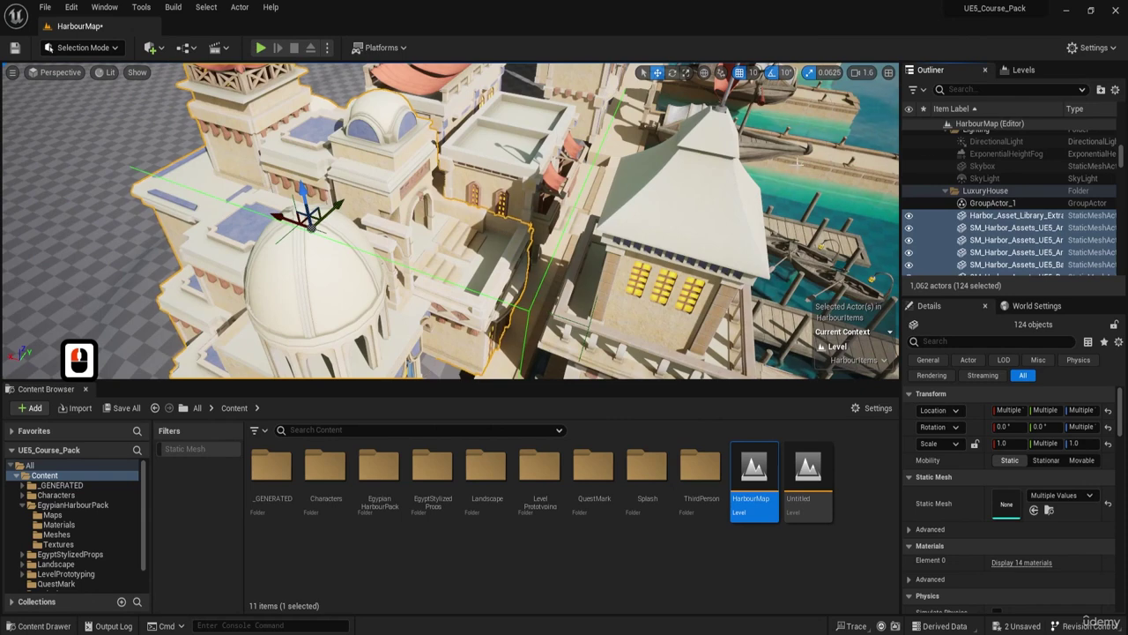
click(1102, 90)
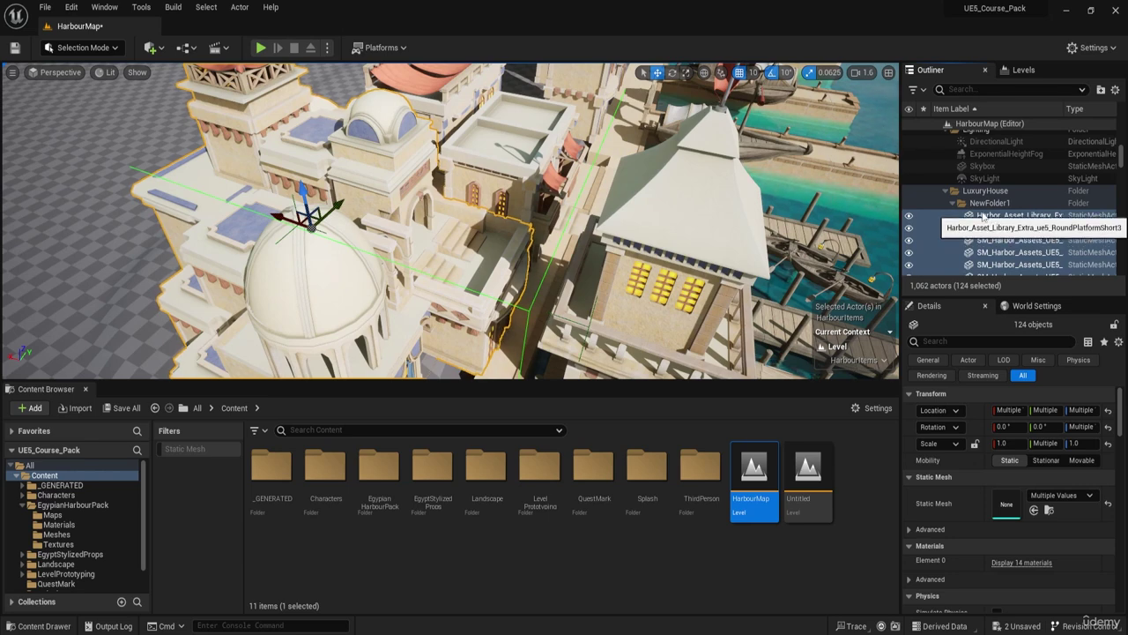
- Rename the new folder inside LuxuryHouse as Mansion
click(985, 204)
double_click(985, 205)
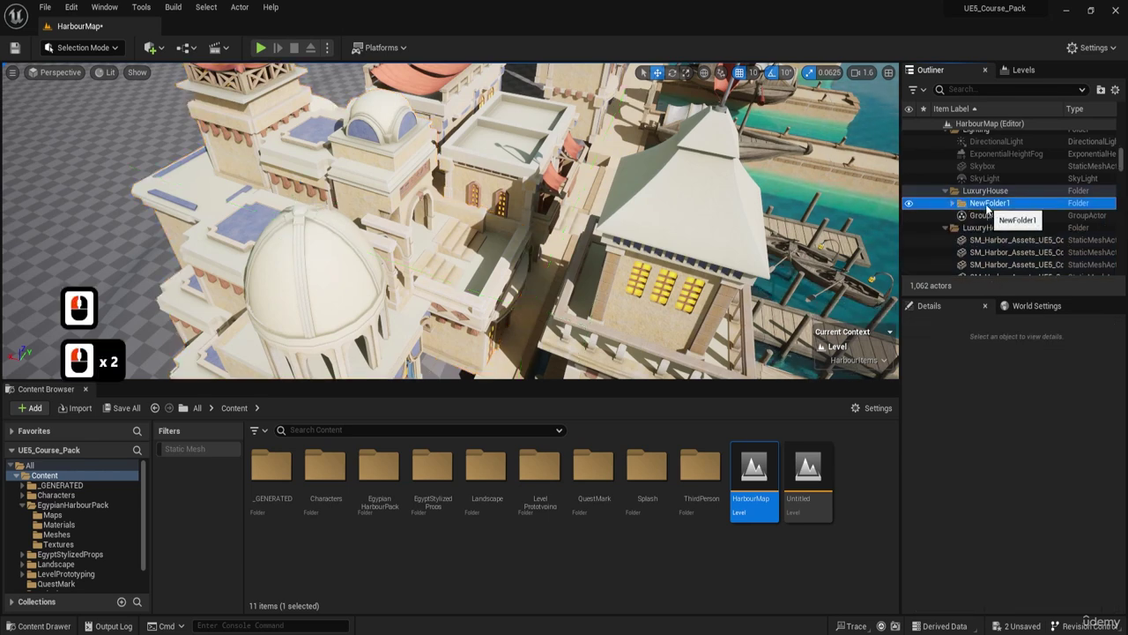
click(954, 204)
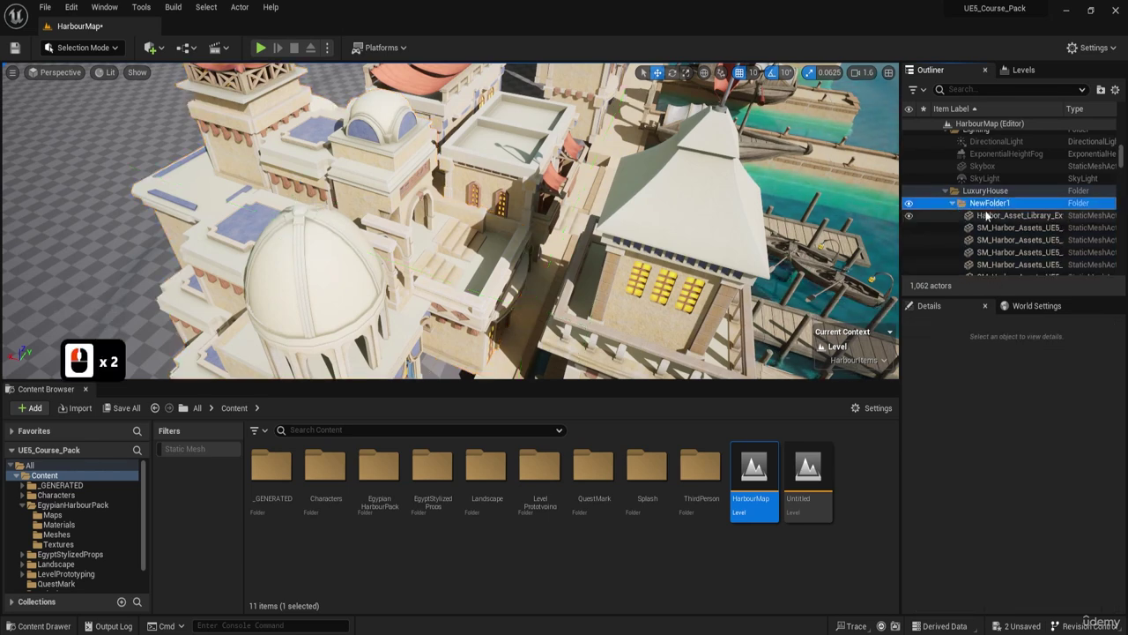
click(986, 214)
click(980, 205)
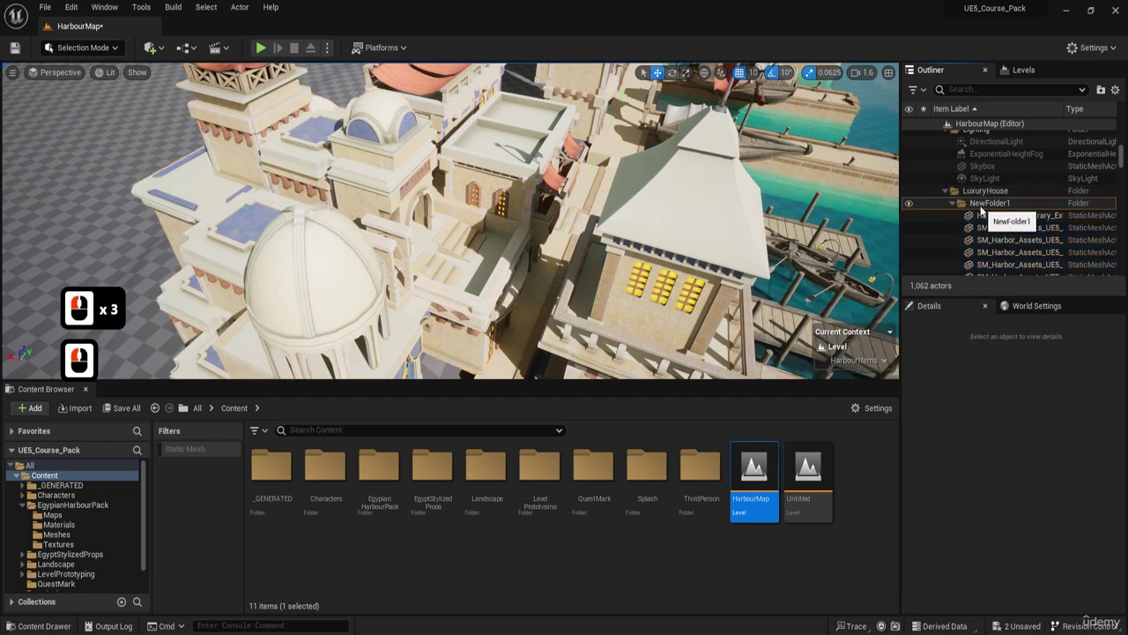
double_click(985, 206)
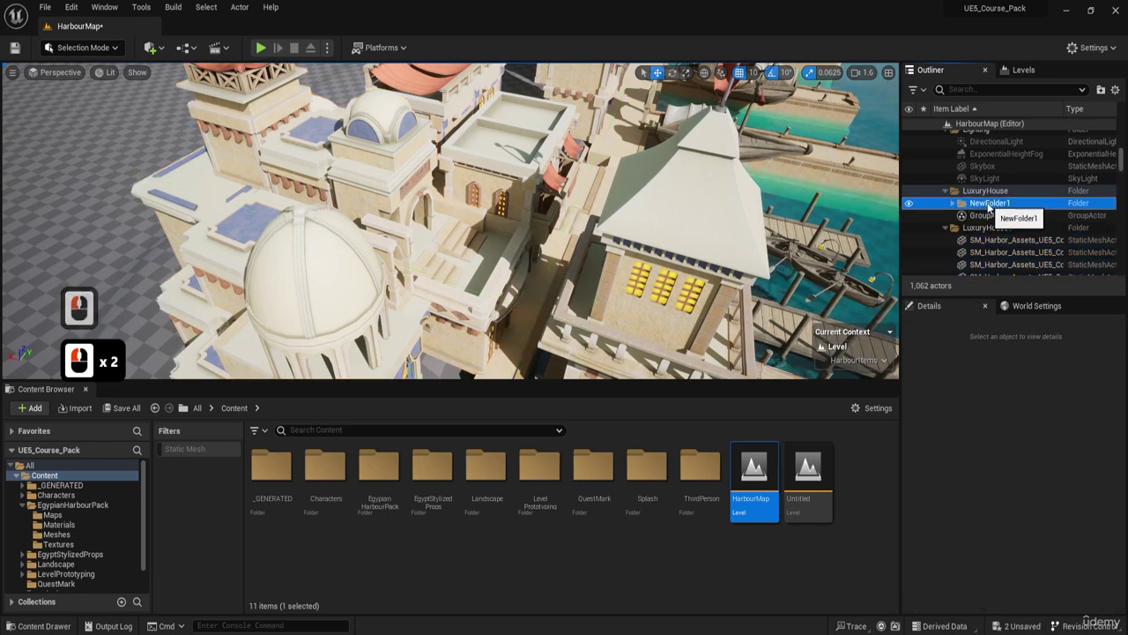
click(988, 206)
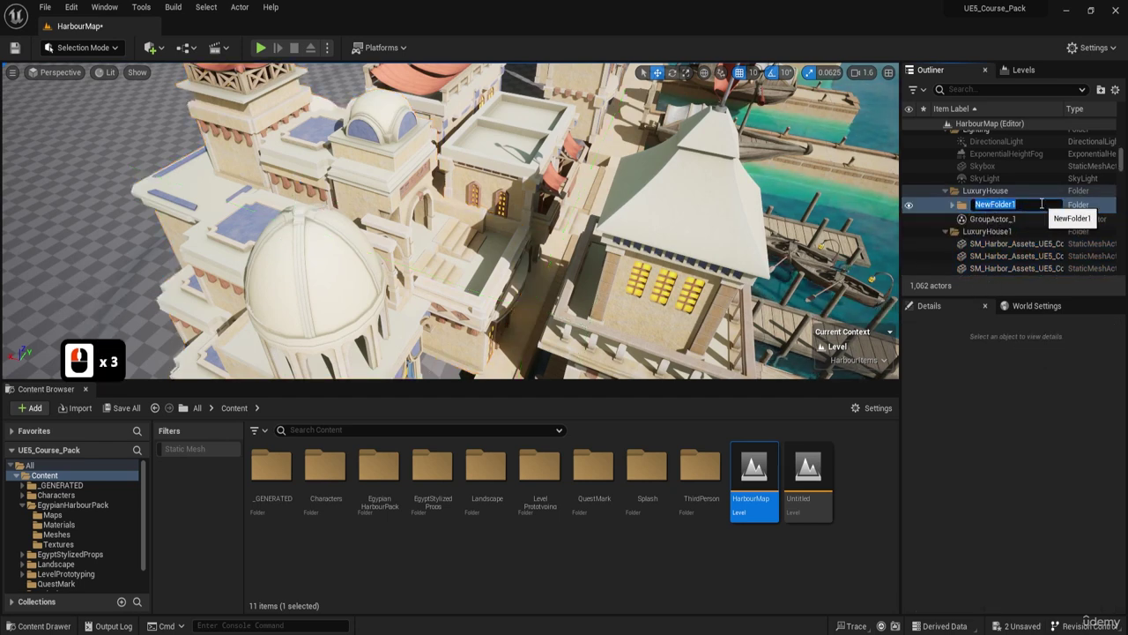
text(M)
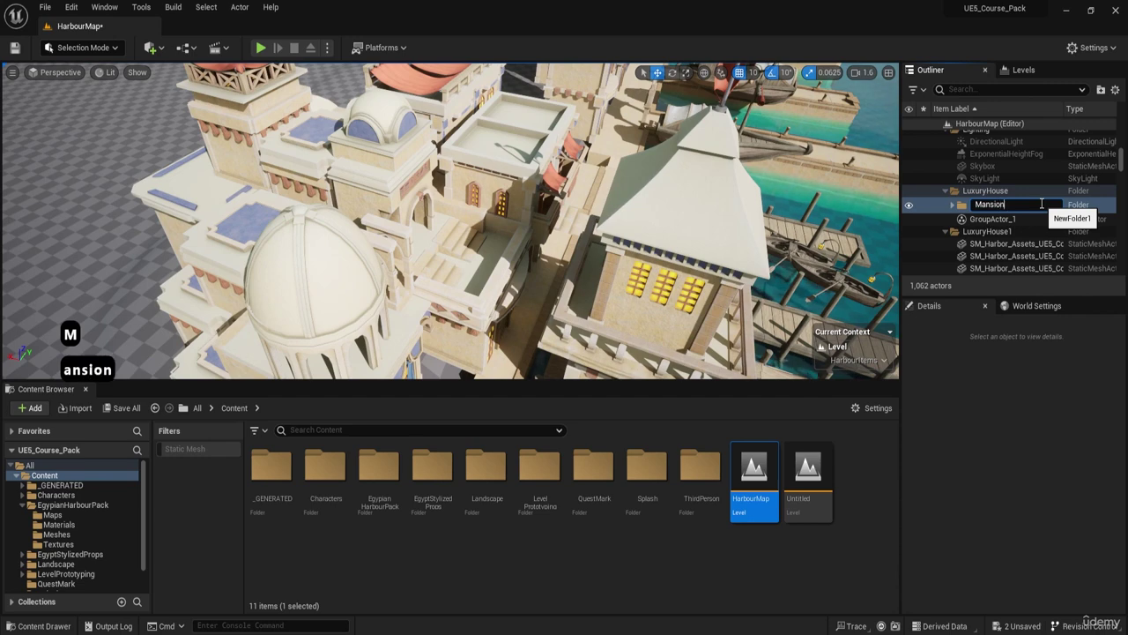
text(ansion)
key(Return)
- Select the grouped meshes in the Mansion folder and ungroup them
click(1002, 205)
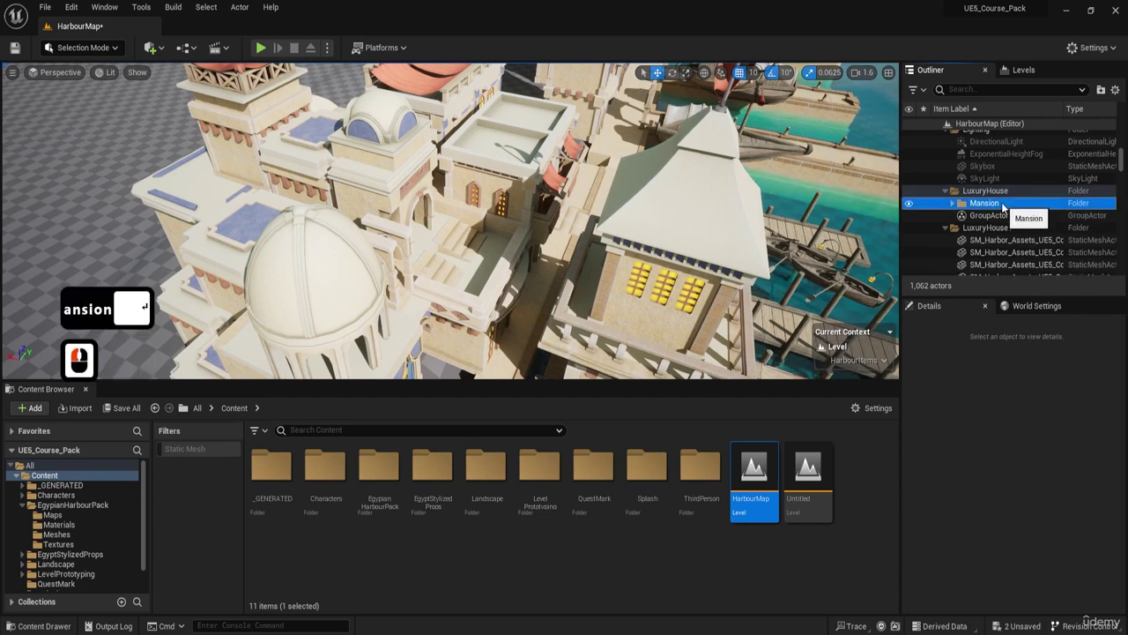
click(953, 203)
click(1003, 218)
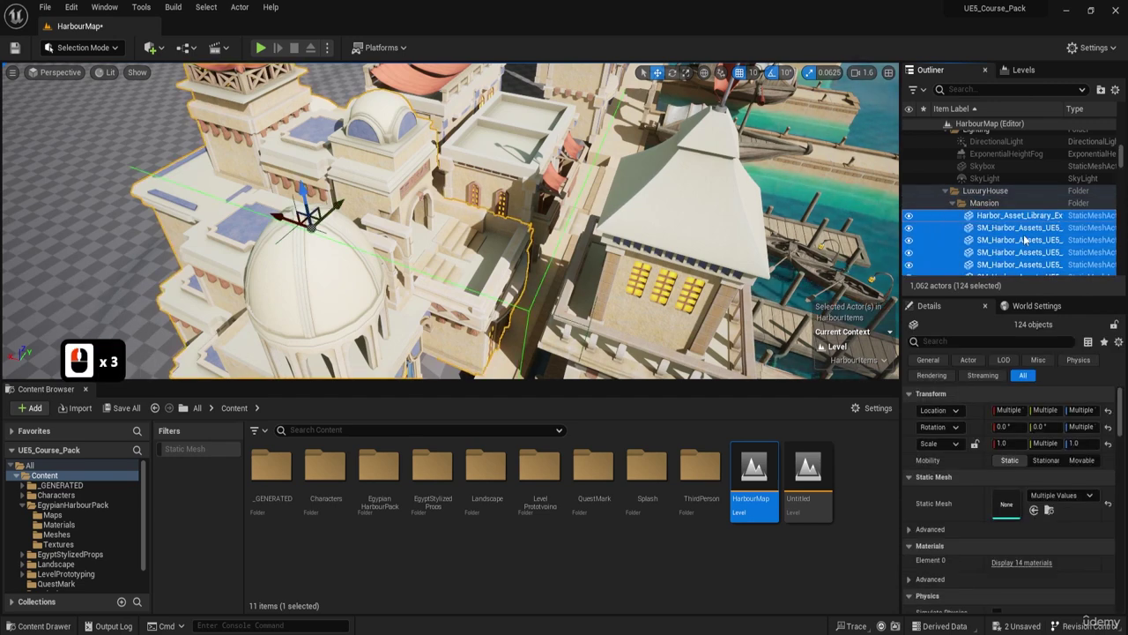
right_drag(583, 251, 504, 251)
key(shift+g)
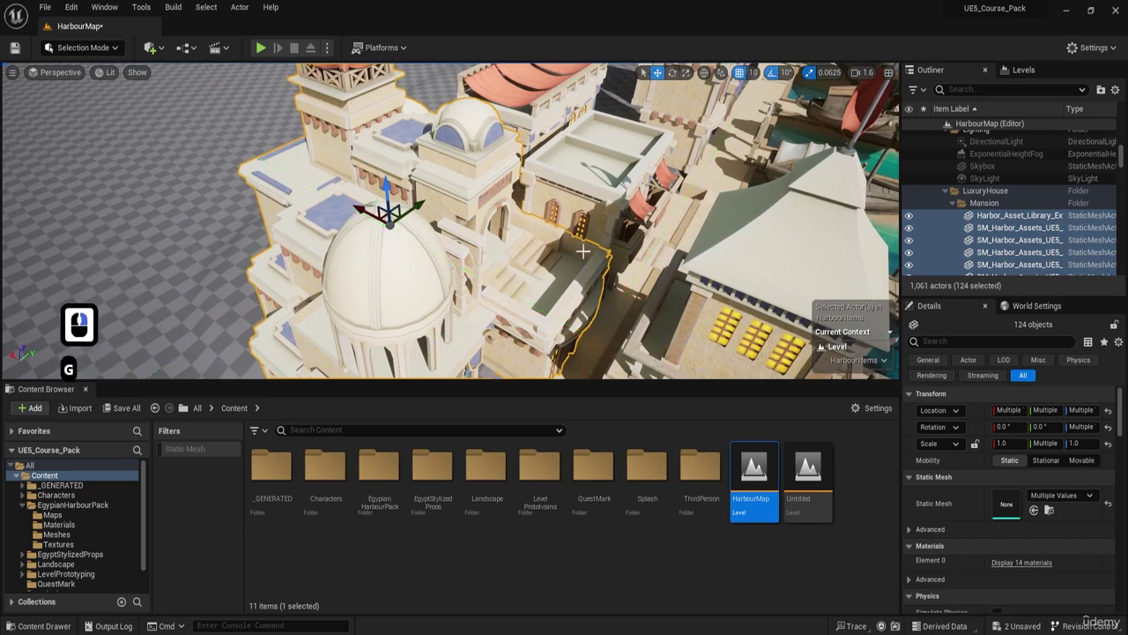
- Select all descendants of the Mansion folder
click(1024, 228)
click(993, 205)
right_click(993, 204)
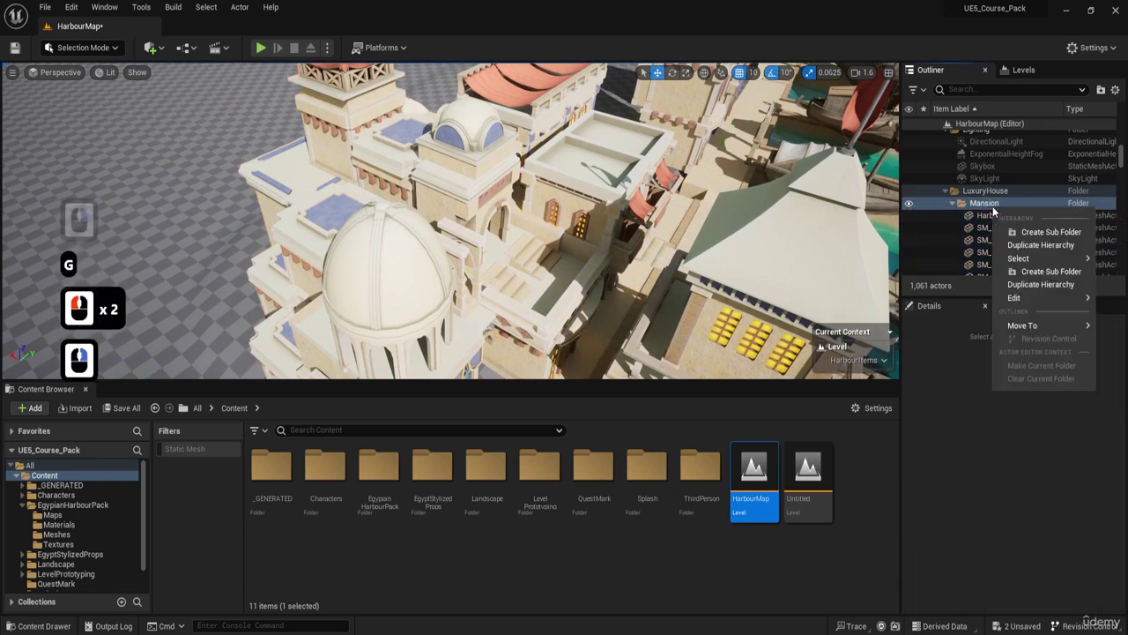
click(1020, 261)
click(975, 275)
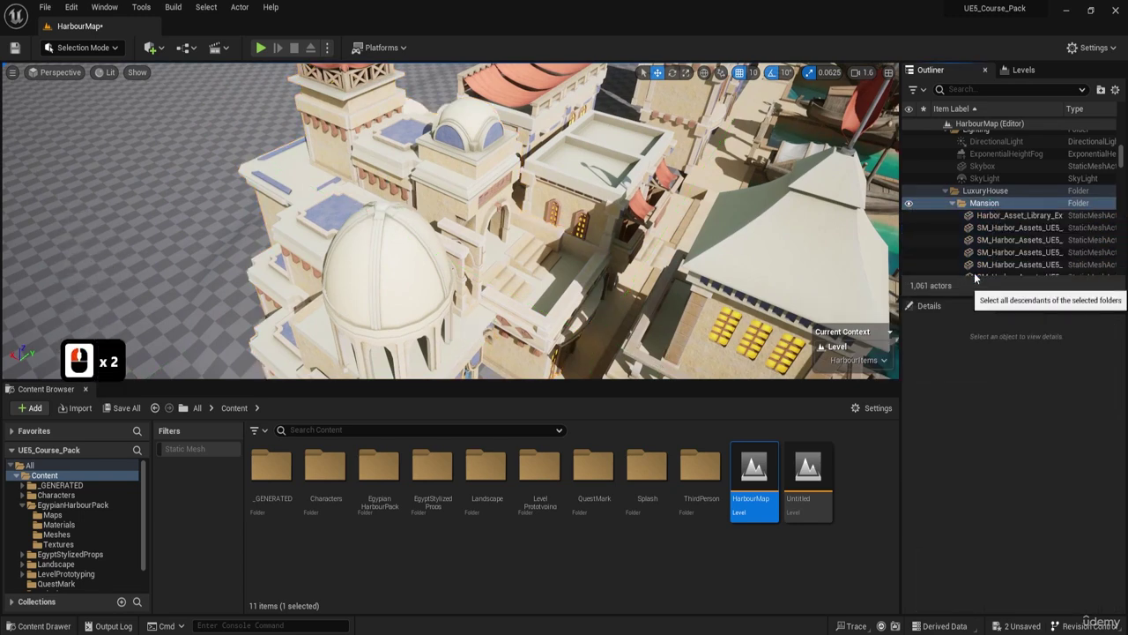
- Select the red canopy roof on the mansion's rear tower and delete it
key(d)
key(q)
right_drag(794, 264, 687, 124)
key(a)
key(e)
key(d)
key(q)
key(e)
key(w)
key(e)
click(445, 289)
right_drag(446, 289, 468, 290)
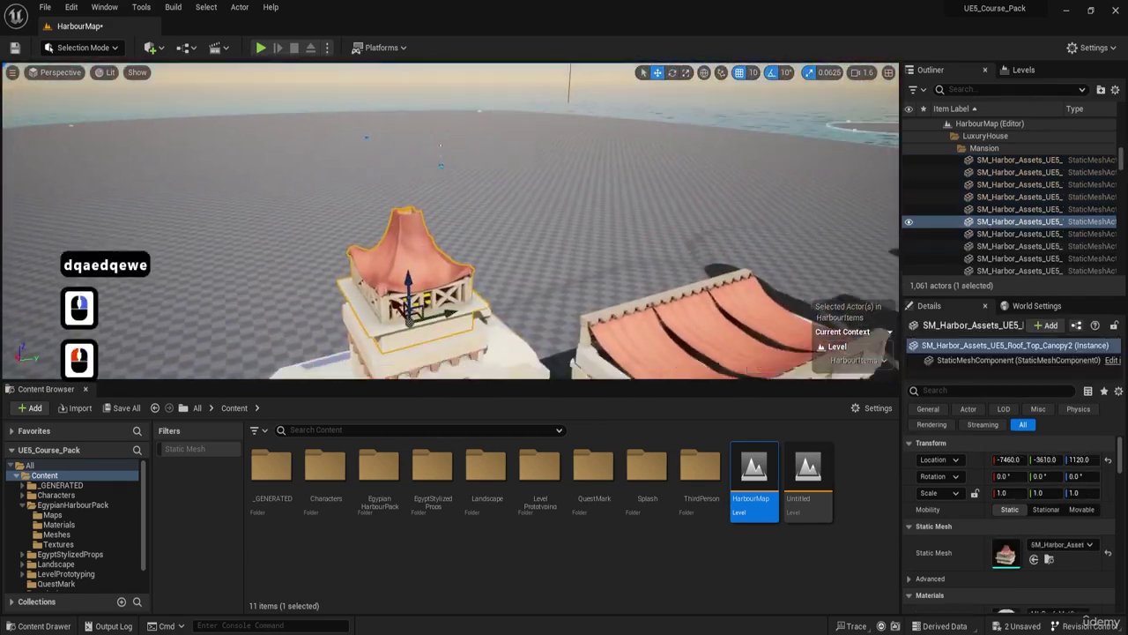
key(a)
right_drag(408, 255, 423, 202)
key(Delete)
- Examine the mansion's rooftops around the roofless rear tower, and check the saved harbour view
key(w)
key(e)
key(a)
key(w)
key(a)
key(e)
key(w)
key(s)
key(d)
key(s)
key(q)
key(d)
key(s)
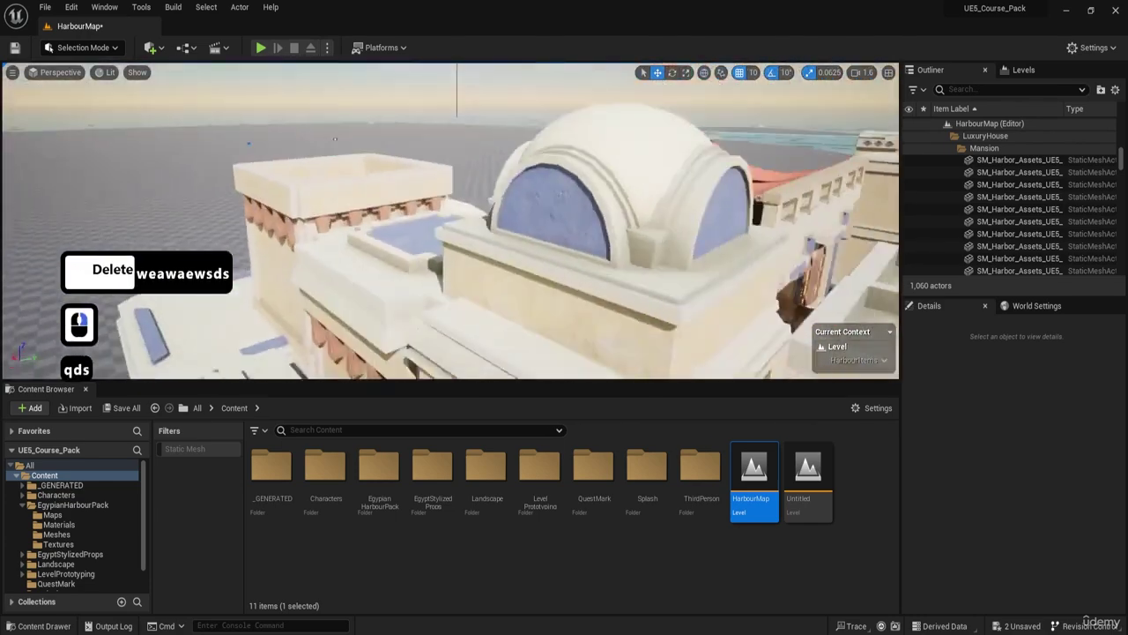
key(1)
key(1)
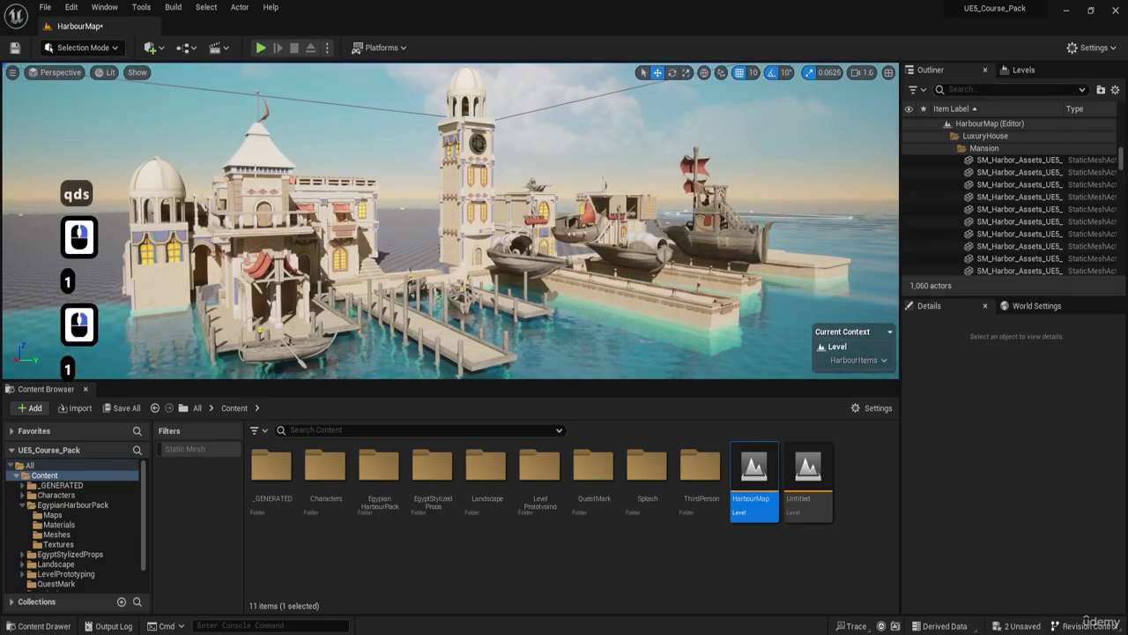
- Select the four ornate walls of the mansion's roofless tower and lower them to a height of 610
key(w)
key(e)
key(a)
mouse_move(400, 91)
right_down()
mouse_move(414, 124)
mouse_move(405, 150)
mouse_move(400, 92)
right_up()
click(458, 252)
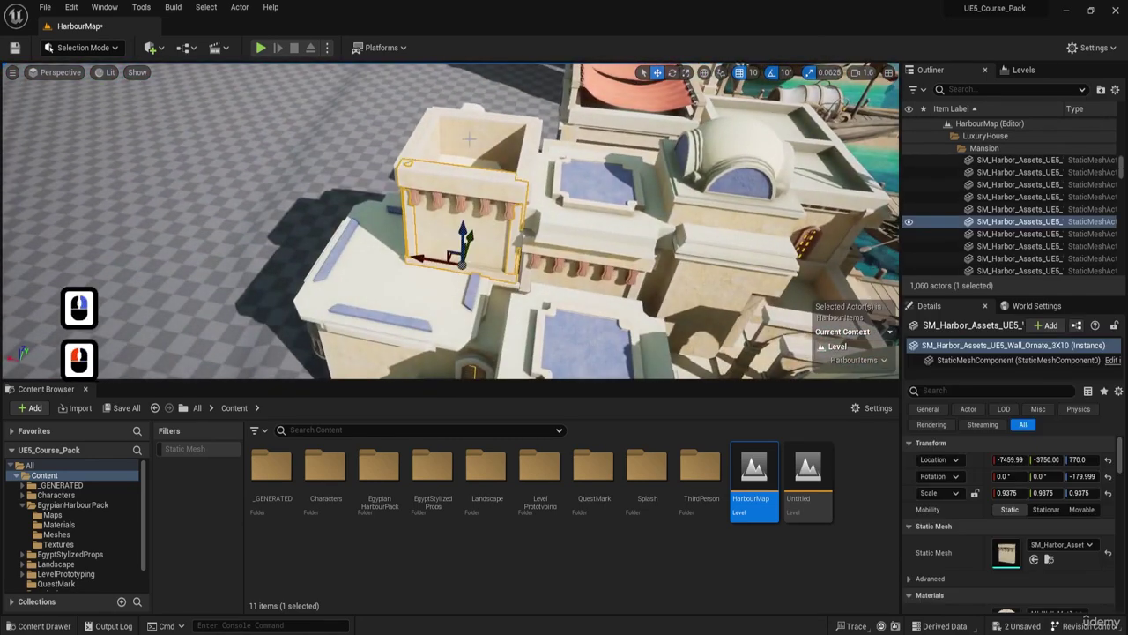
shift+click(478, 181)
shift+click(509, 158)
shift+click(523, 164)
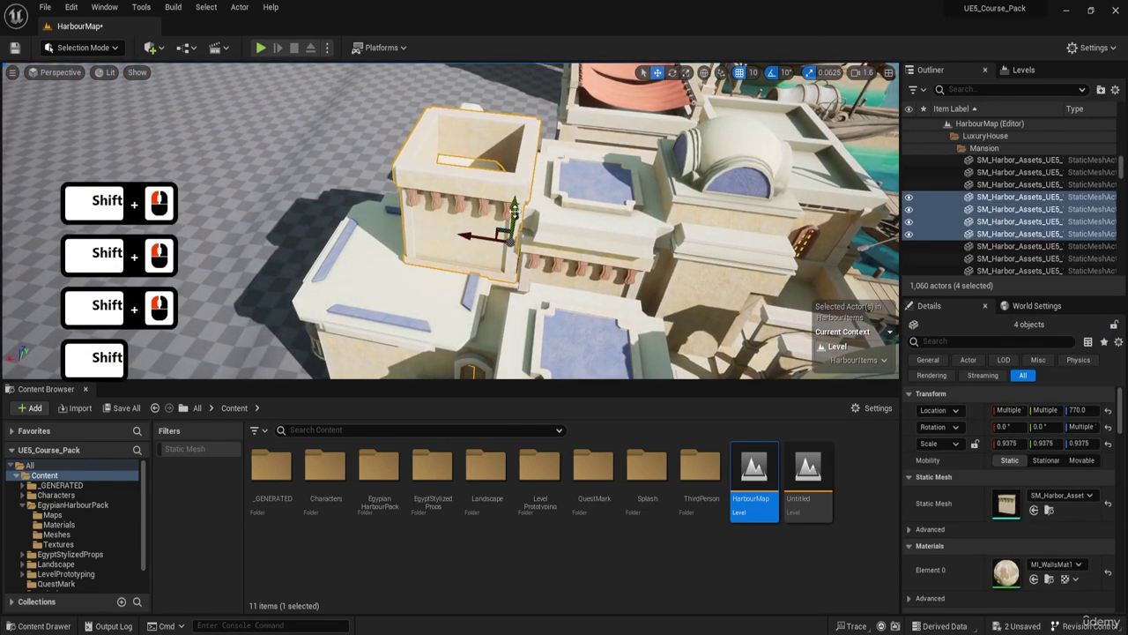
drag(514, 220, 516, 233)
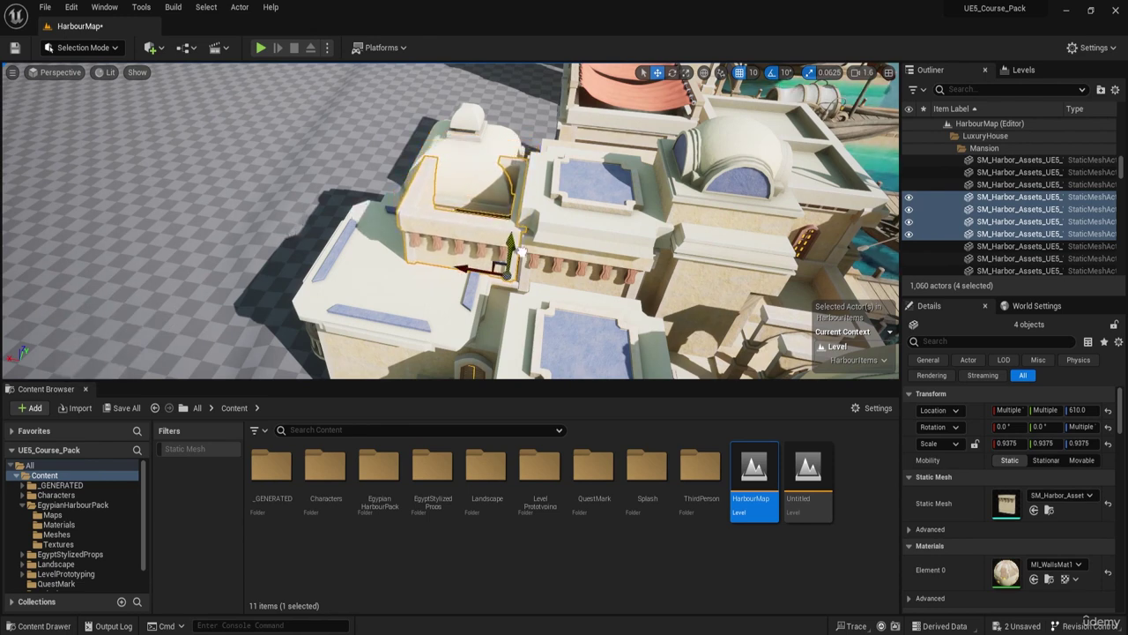
key(1)
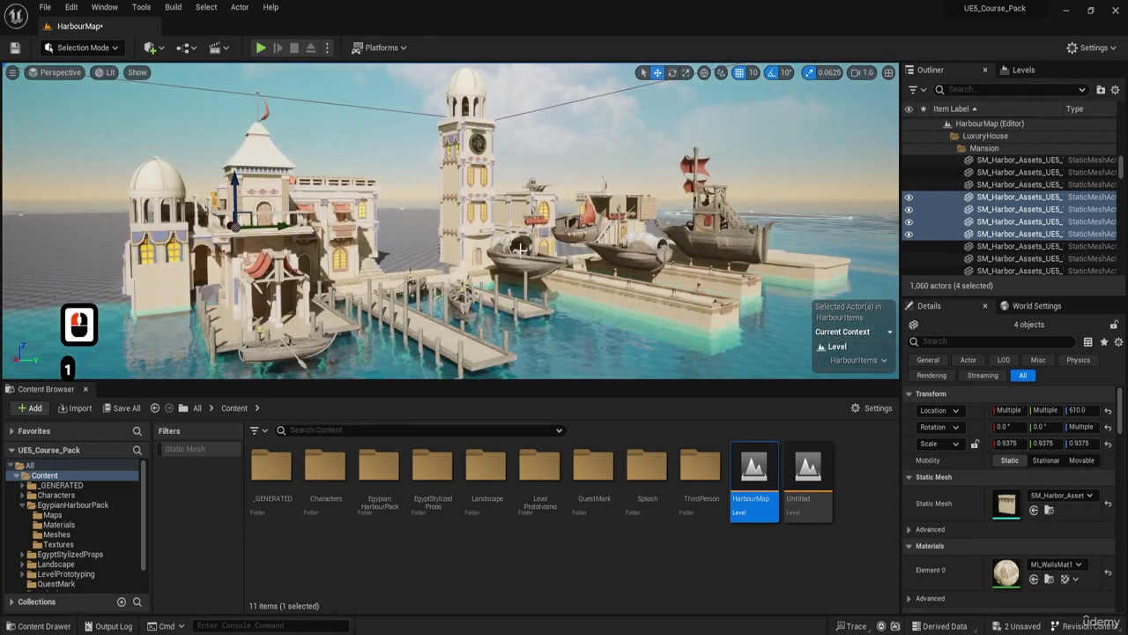
- Select the large white dome on the mansion's front corner with its supporting columns and delete them
key(a)
key(w)
key(e)
mouse_move(178, 211)
right_down()
mouse_move(149, 212)
mouse_move(203, 238)
mouse_move(159, 201)
right_up()
key(d)
key(q)
click(447, 145)
key(w)
key(a)
mouse_move(448, 146)
right_down()
mouse_move(546, 154)
mouse_move(448, 145)
right_up()
key(e)
key(s)
key(d)
key(w)
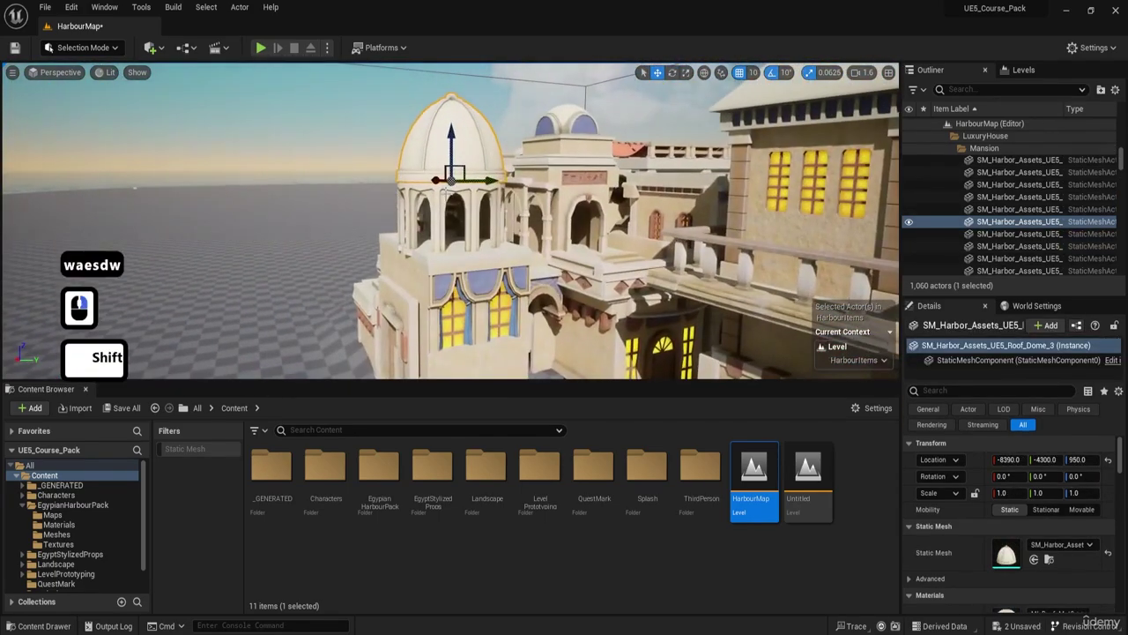
shift+click(468, 204)
key(w)
key(d)
mouse_move(467, 204)
right_down()
mouse_move(467, 181)
mouse_move(467, 204)
right_up()
key(Delete)
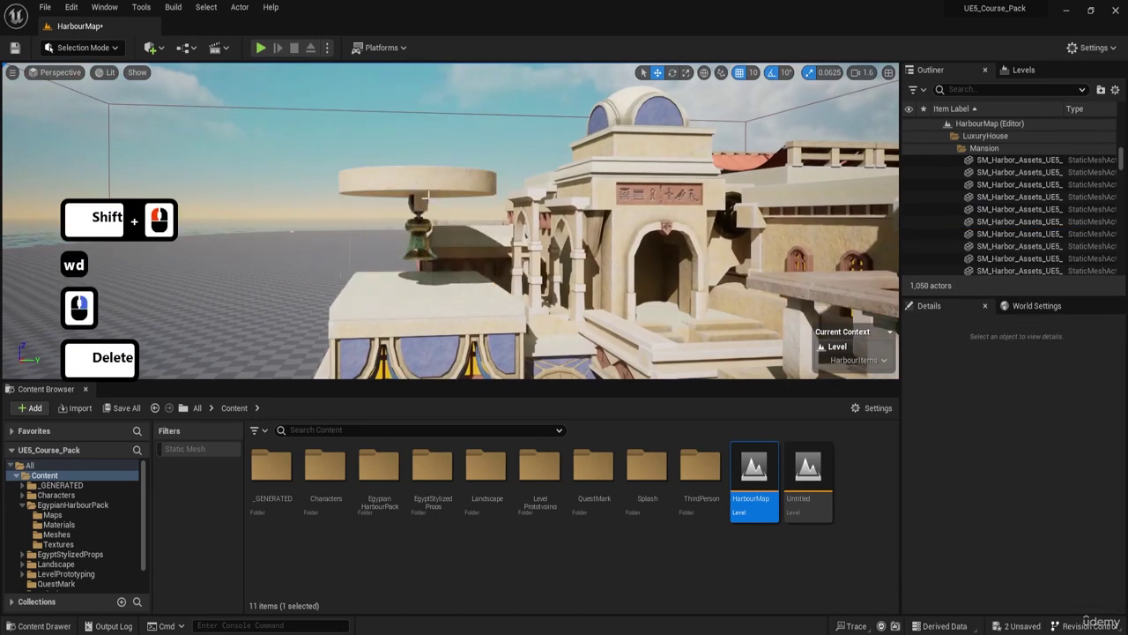
- Delete the round platform and bell left above the front corner, and restore the saved harbour view
click(421, 198)
key(Delete)
click(420, 197)
key(Delete)
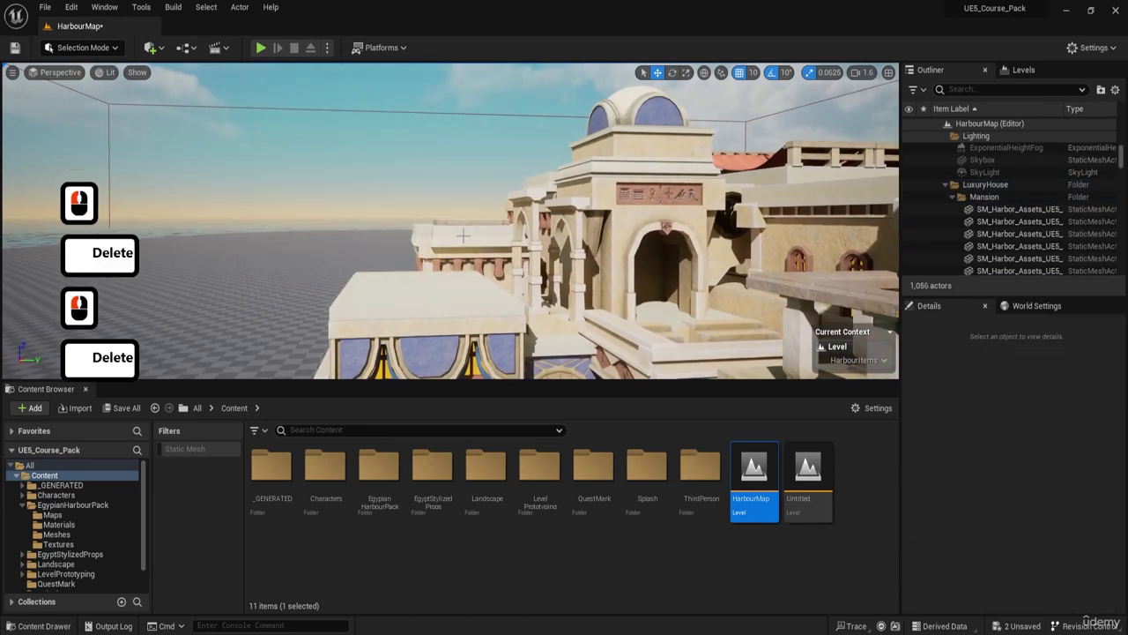
key(1)
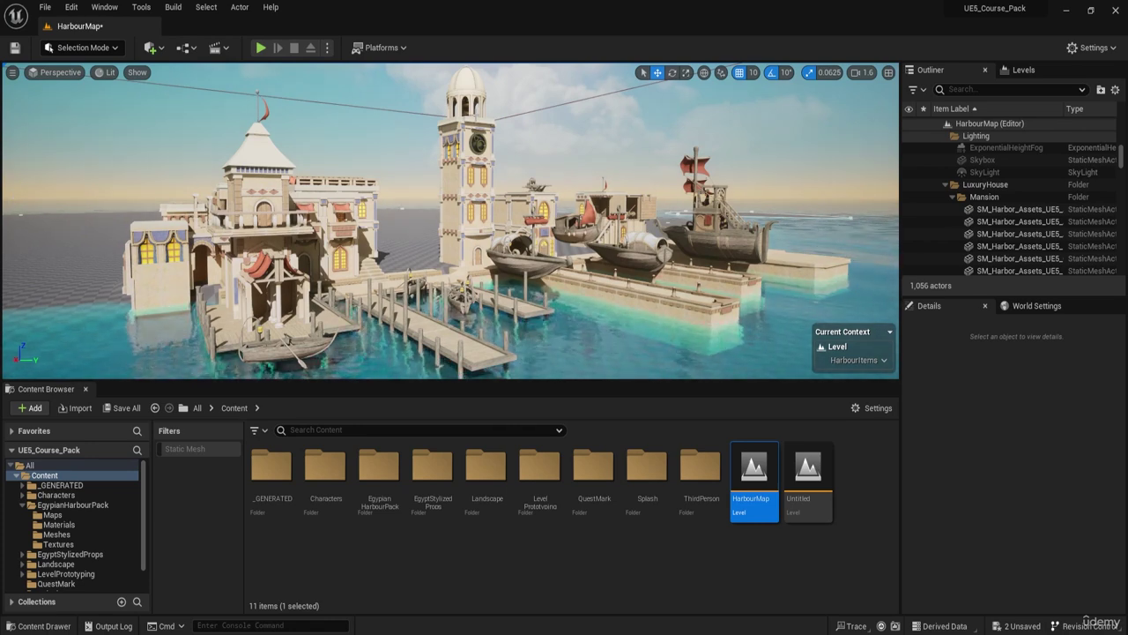
- Duplicate the white dome roof with blue windows and place the copy over the mansion's front corner at X -8340, Y -4390
key(a)
key(w)
key(a)
key(e)
key(a)
key(w)
key(e)
key(a)
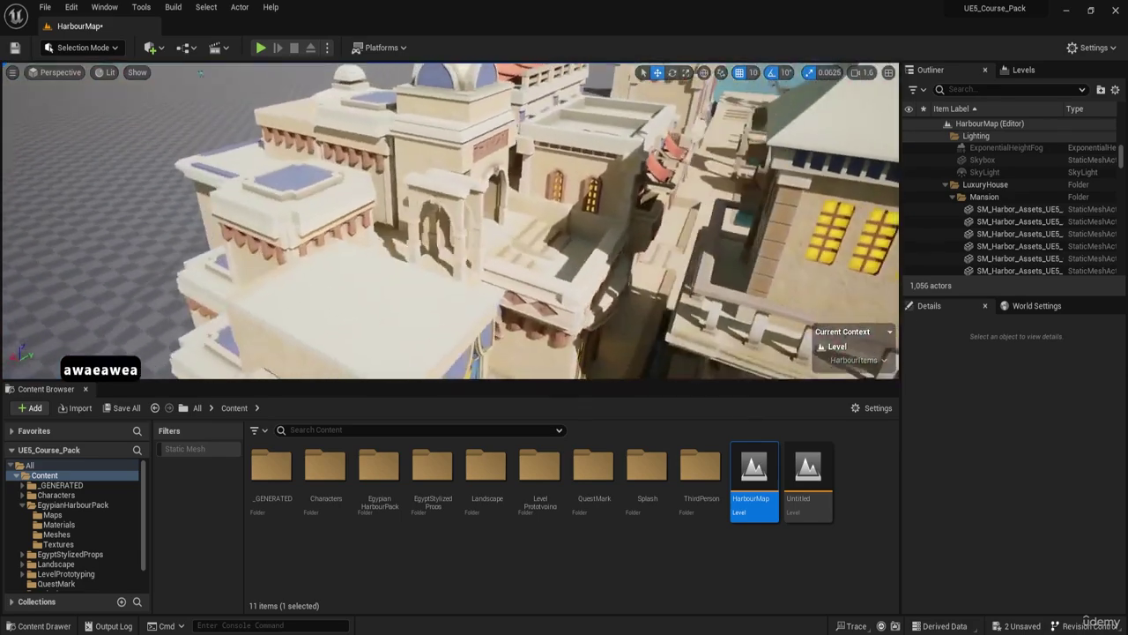
key(d)
key(w)
key(a)
key(e)
key(a)
key(a)
key(d)
key(w)
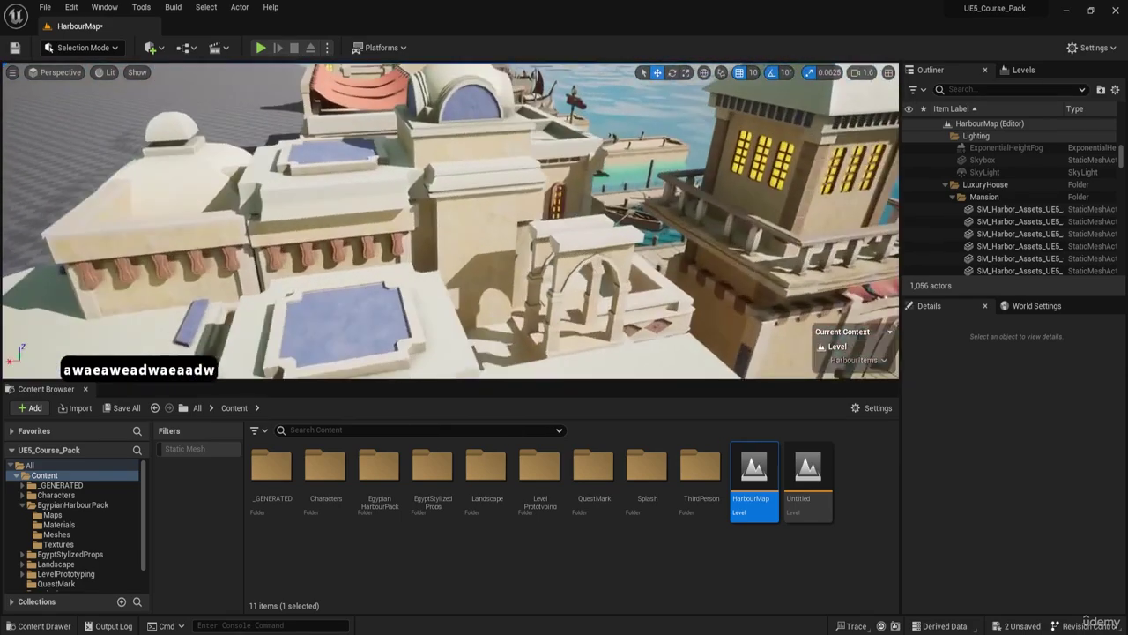
key(d)
key(e)
key(d)
key(d)
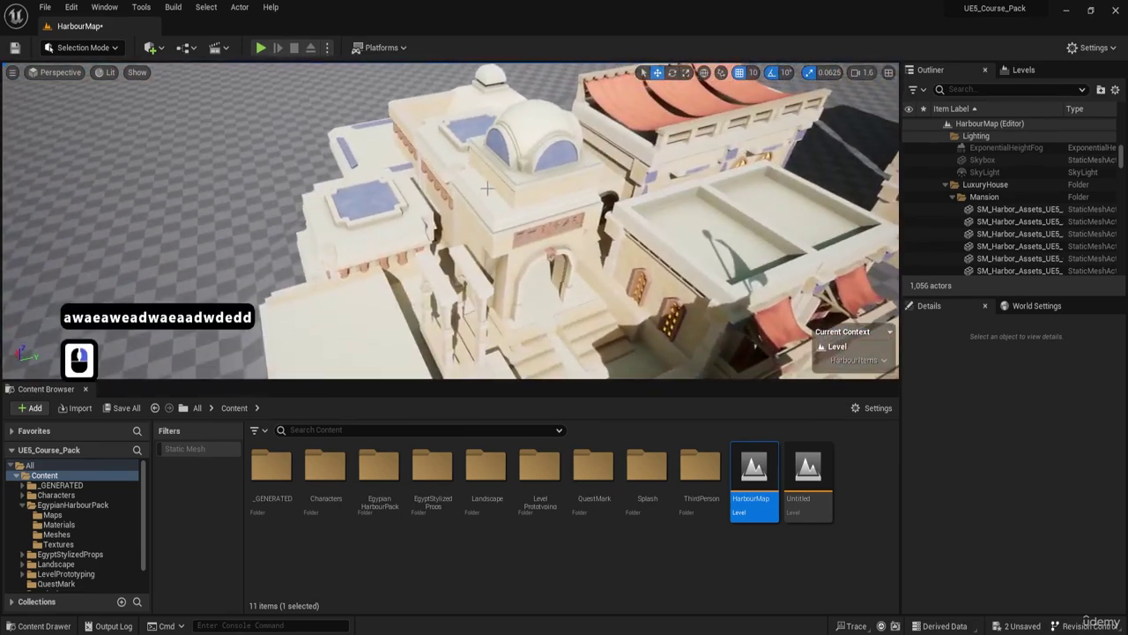
click(488, 188)
click(527, 146)
alt+drag(571, 185, 273, 229)
key(a)
right_drag(308, 181, 529, 190)
drag(417, 181, 499, 208)
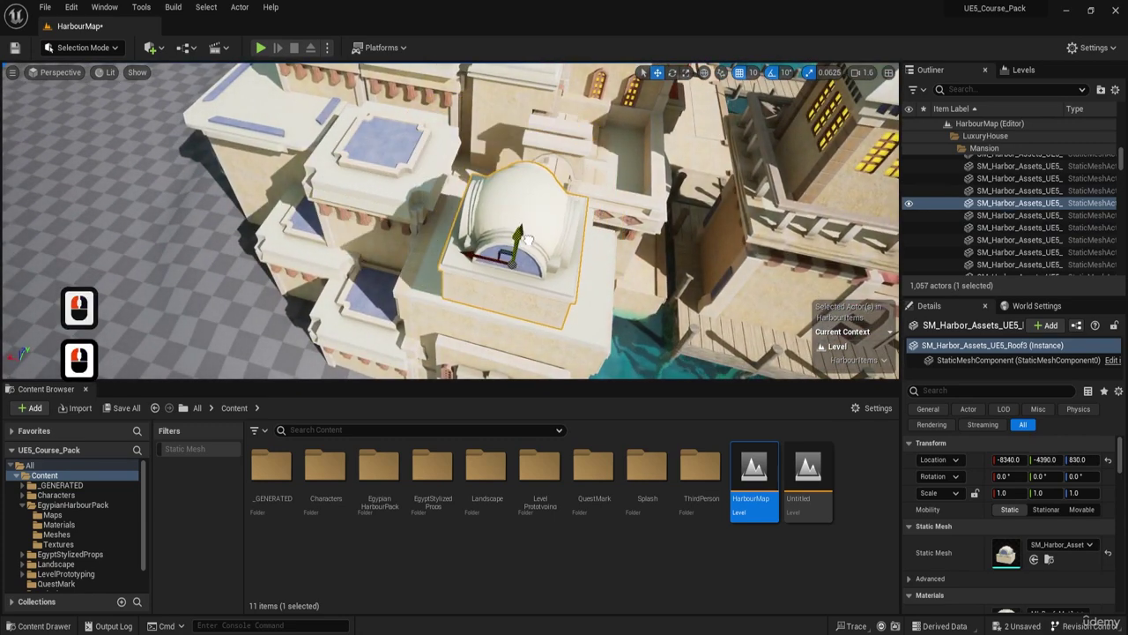
- Shift the copied dome along Y to -4300 and lower it to a height of 640 on the front corner block
right_drag(529, 267, 520, 265)
key(d)
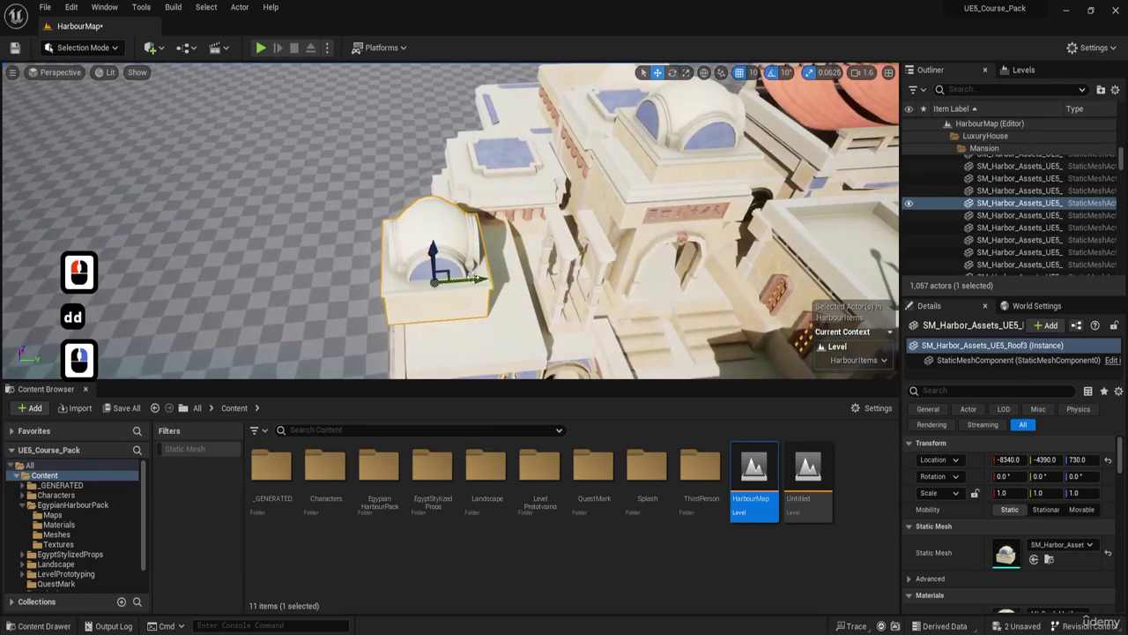
drag(475, 279, 507, 278)
key(q)
key(s)
key(q)
right_drag(507, 279, 506, 141)
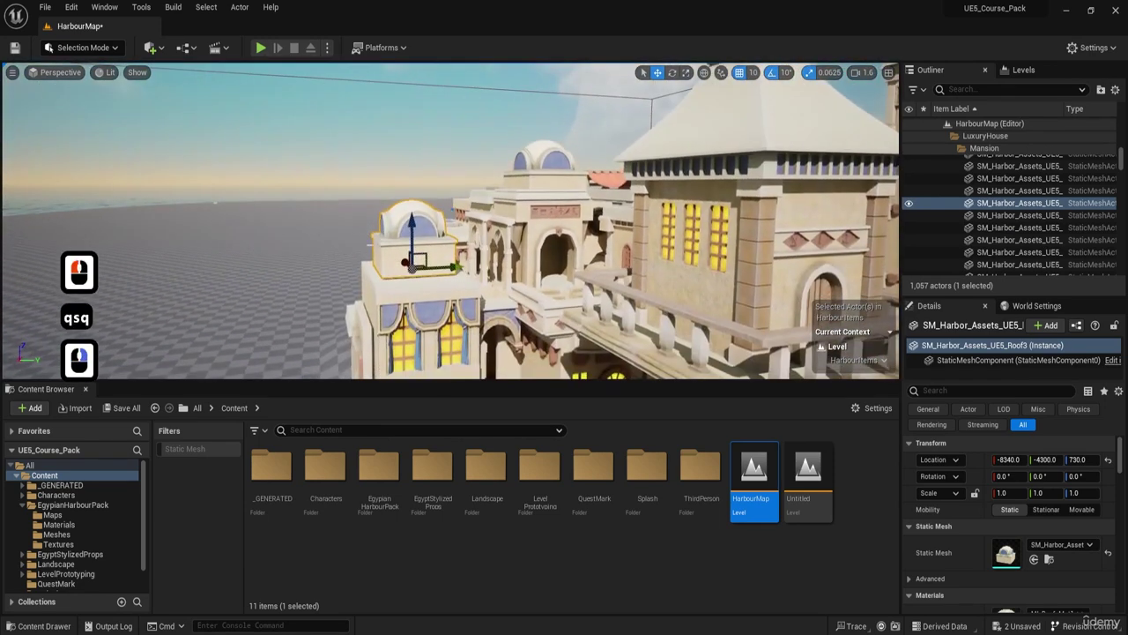
drag(413, 220, 411, 243)
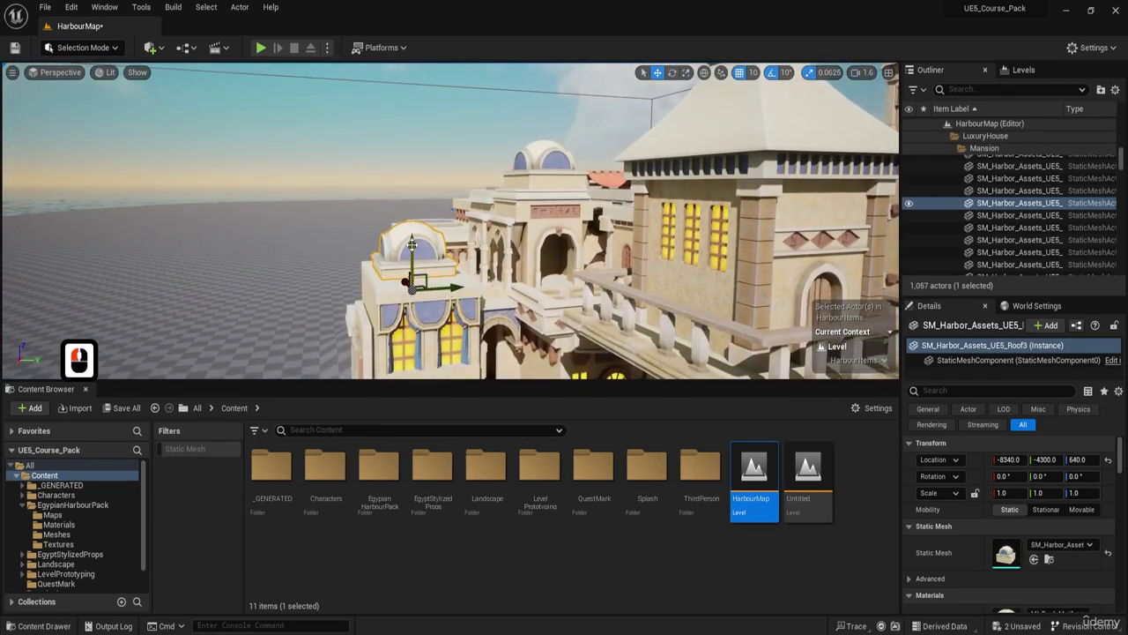
- Restore the saved harbour view, capture it with Snipping Tool, and mark a red line across the corner dome's top and neighbouring rooftops
key(1)
key(g)
key(g)
key(g)
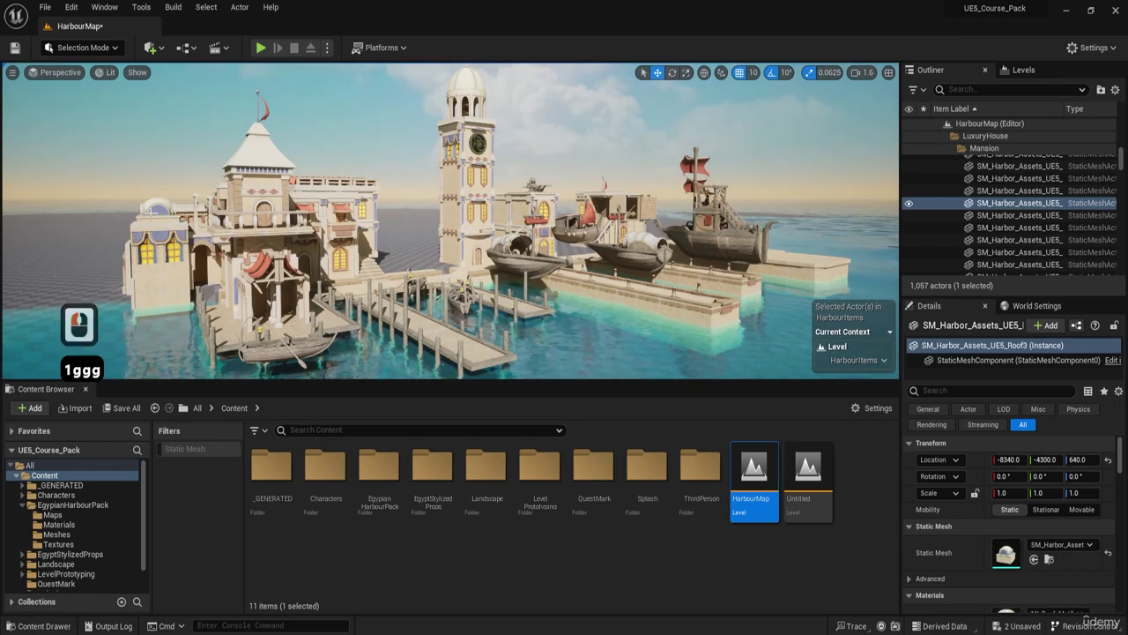
key(g)
key(g)
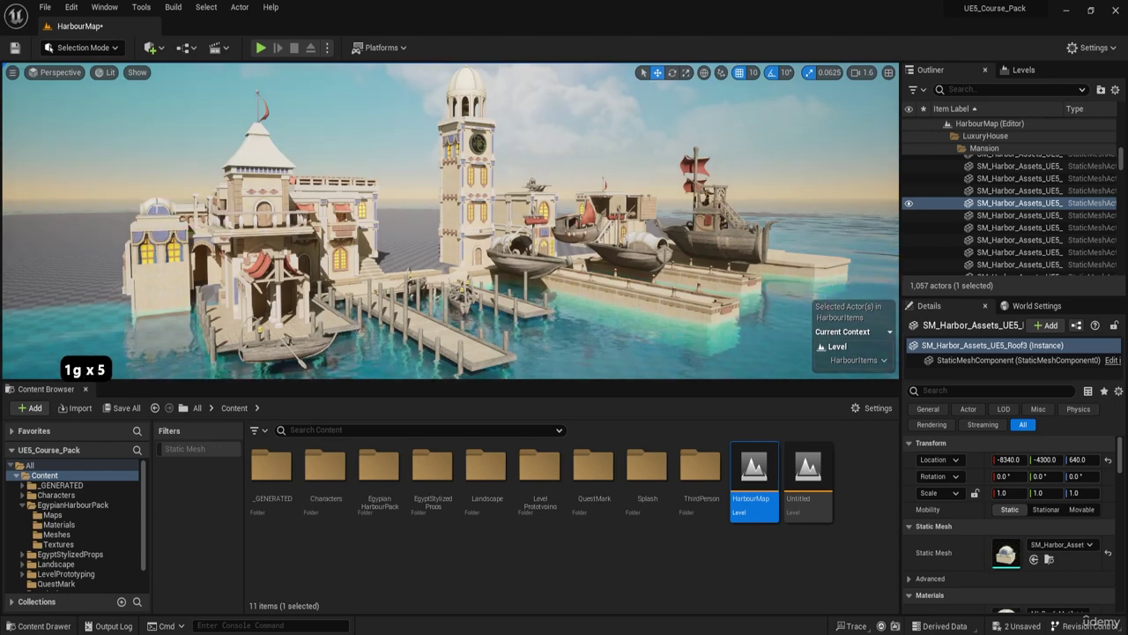
key(super+shift+s)
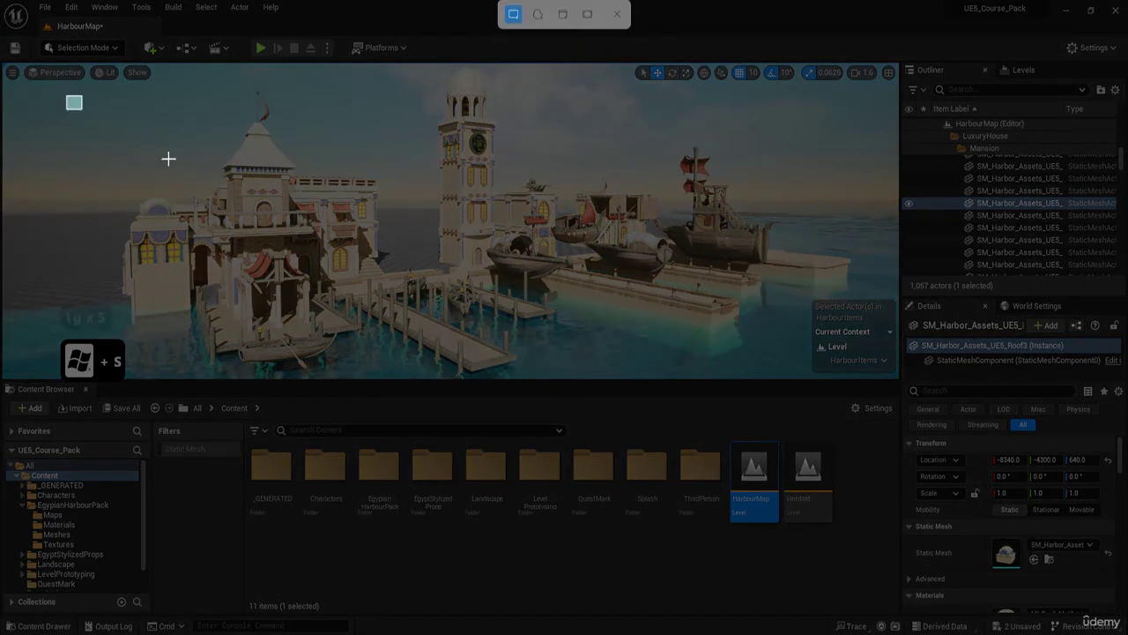
drag(65, 93, 713, 370)
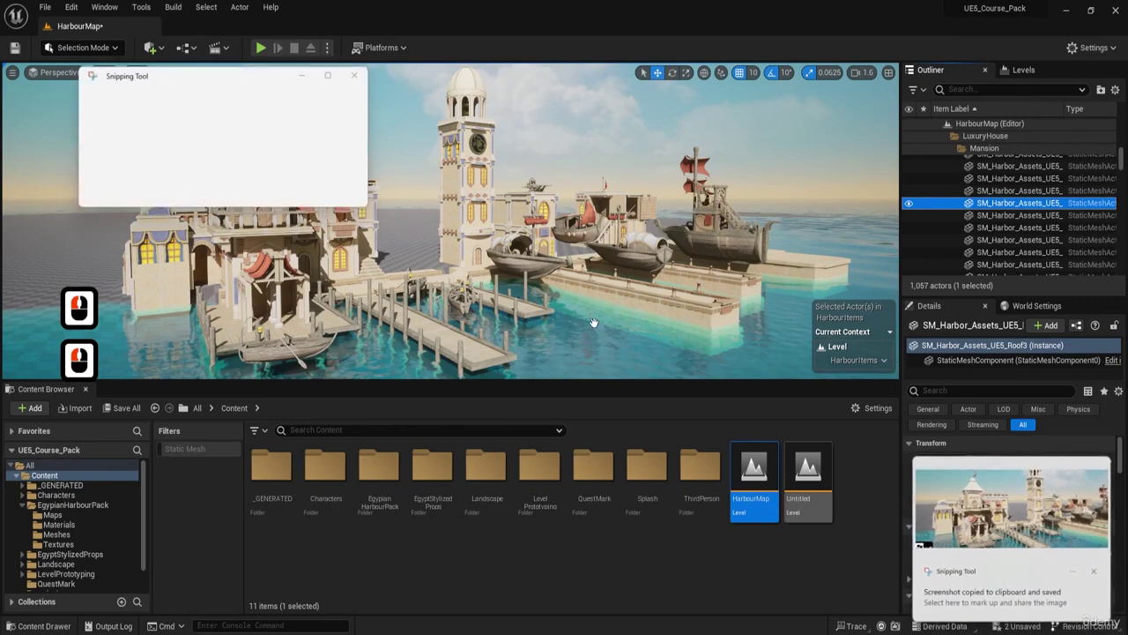
ctrl+scroll(192, 276, up, 5)
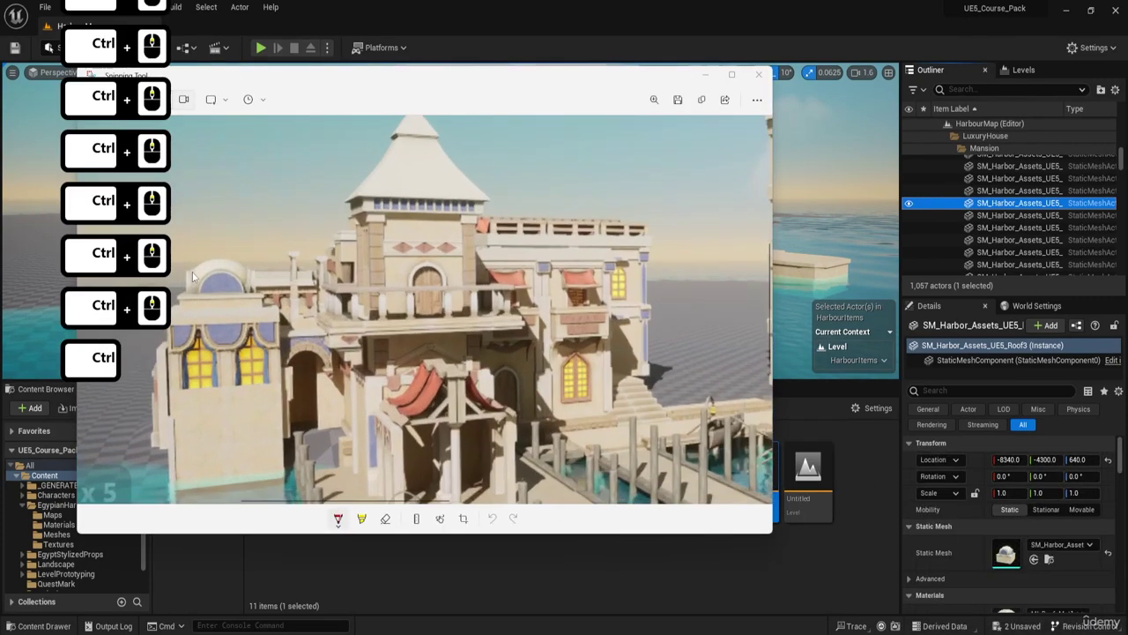
mouse_move(186, 269)
mouse_down()
mouse_move(317, 269)
mouse_move(289, 276)
mouse_up()
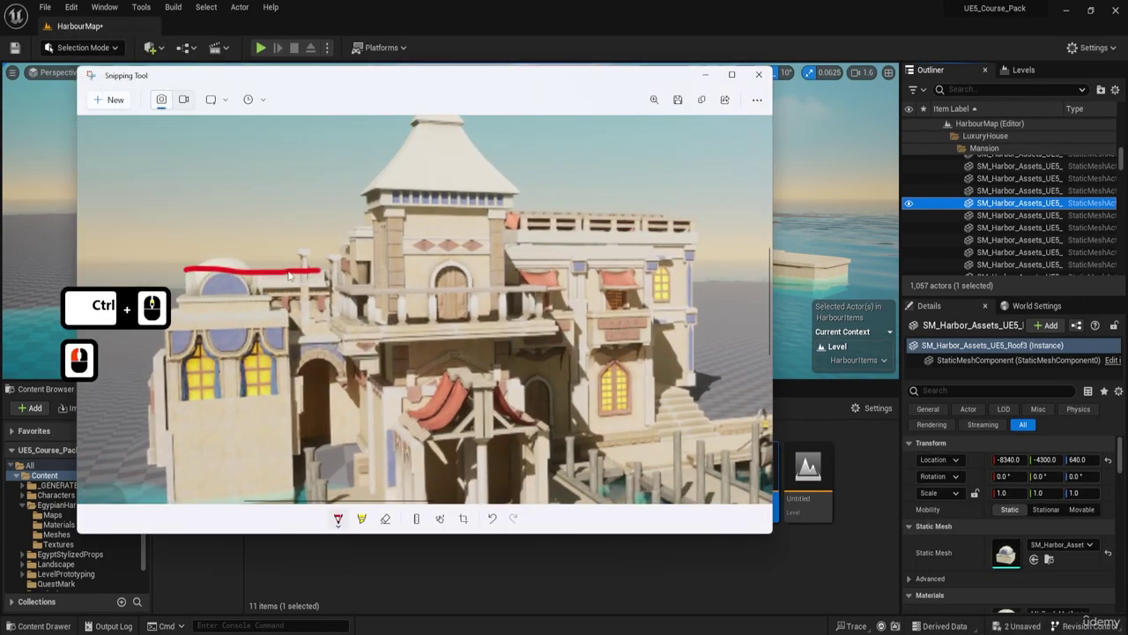
click(706, 74)
- Adjust the corner dome's height against the harbour view, trying 600 and 700, and leave it at 710
drag(154, 191, 150, 180)
key(g)
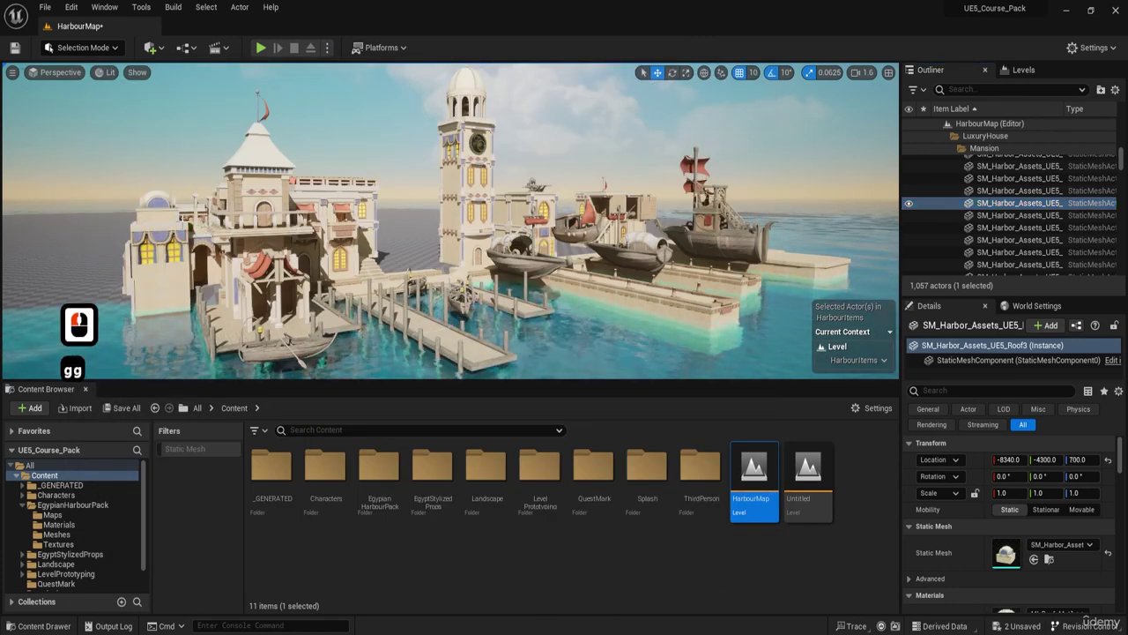
key(g)
drag(159, 190, 160, 202)
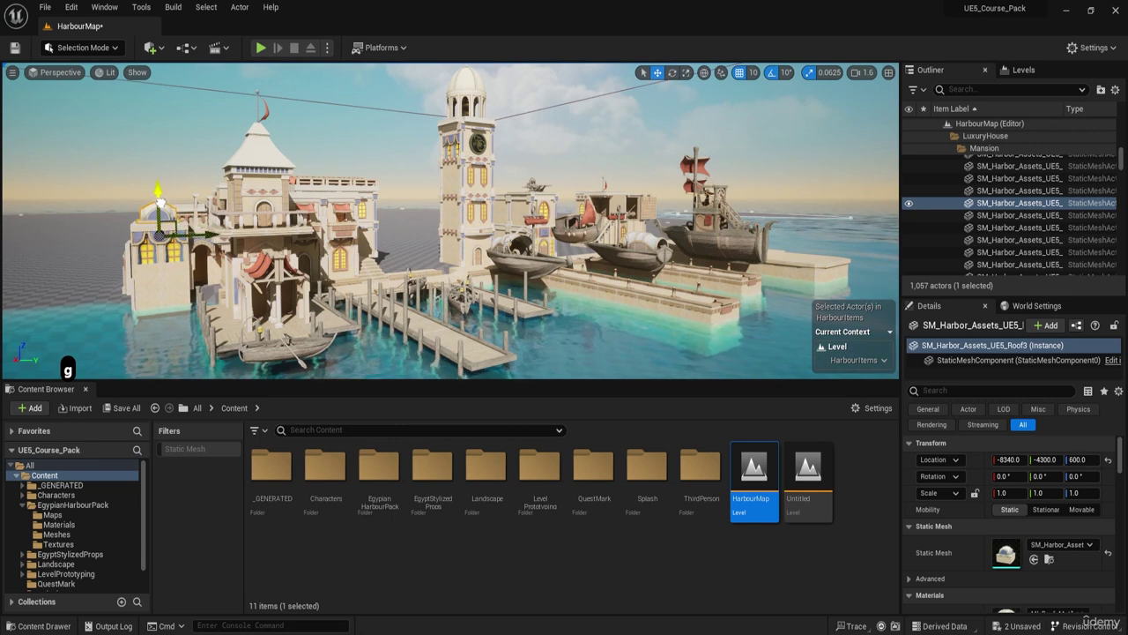
key(g)
key(g)
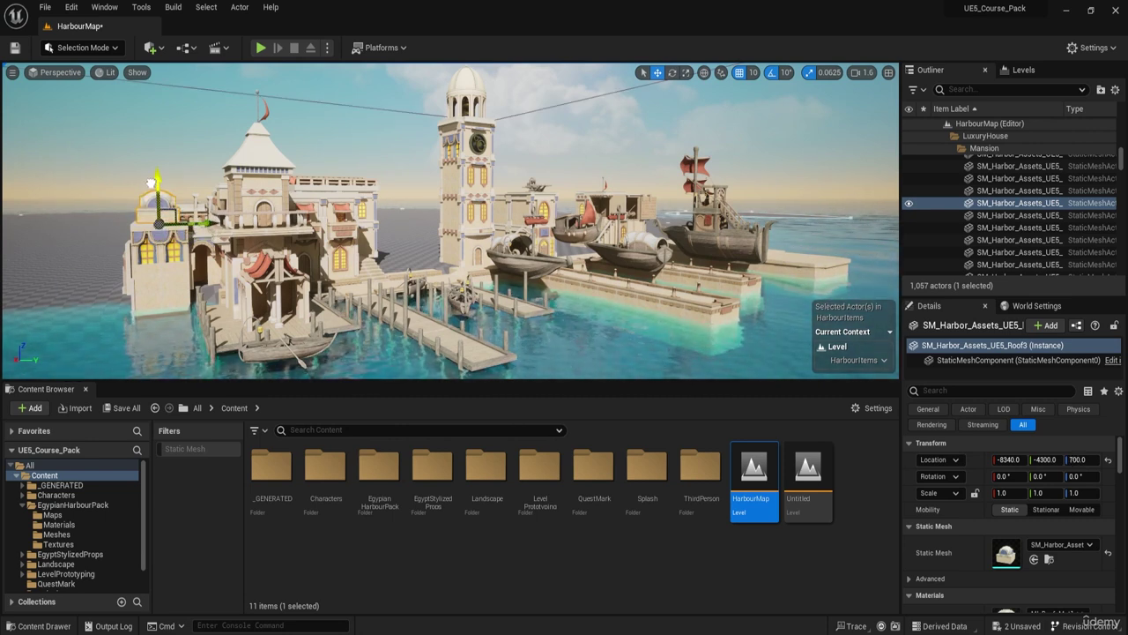
click(148, 182)
key(g)
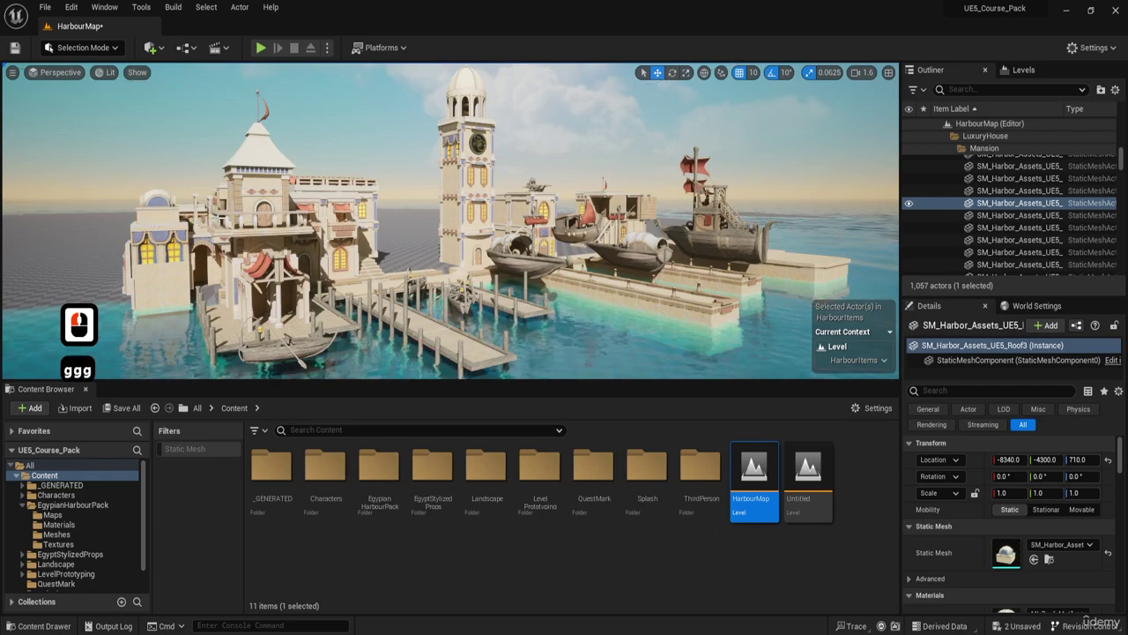
- Try shifting the corner dome along Y to -4250, compare it in the saved harbour view, and undo the move
key(a)
key(w)
key(e)
key(a)
key(w)
key(a)
key(w)
right_drag(449, 221, 441, 300)
click(324, 192)
right_drag(324, 192, 282, 207)
key(w)
key(e)
key(s)
key(w)
key(d)
right_drag(428, 229, 448, 226)
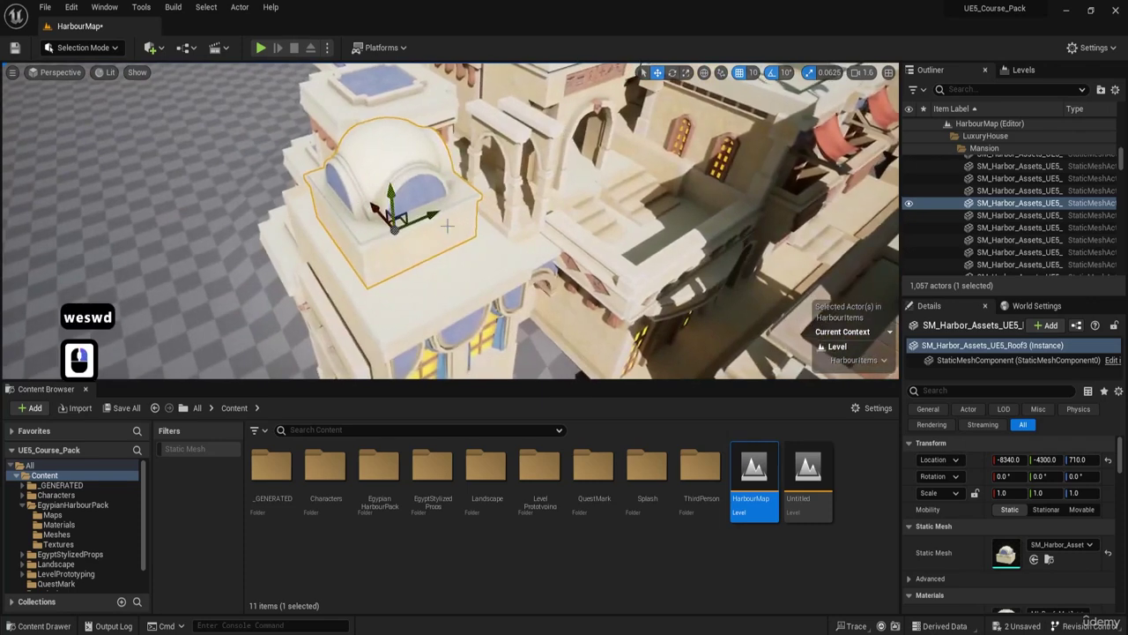
drag(433, 213, 423, 215)
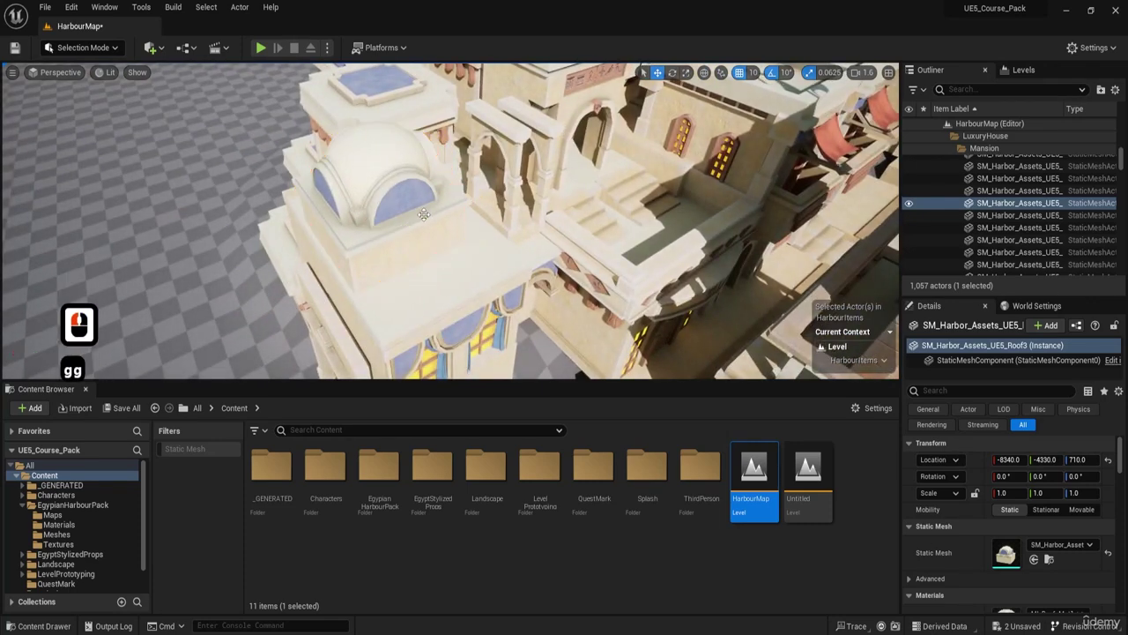
key(1)
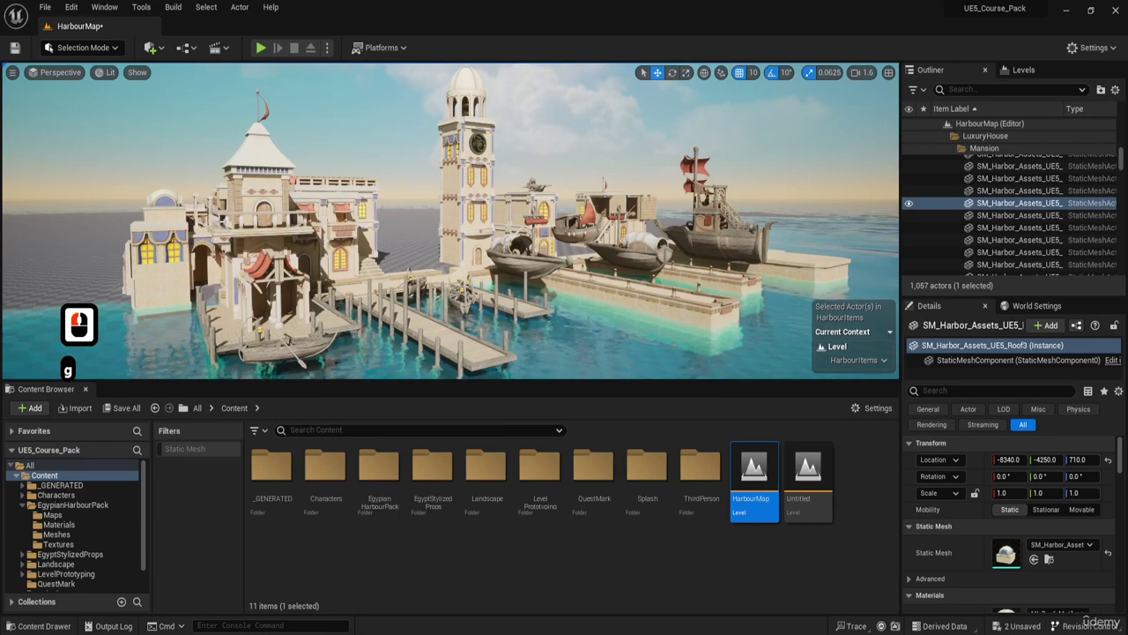
key(ctrl+z)
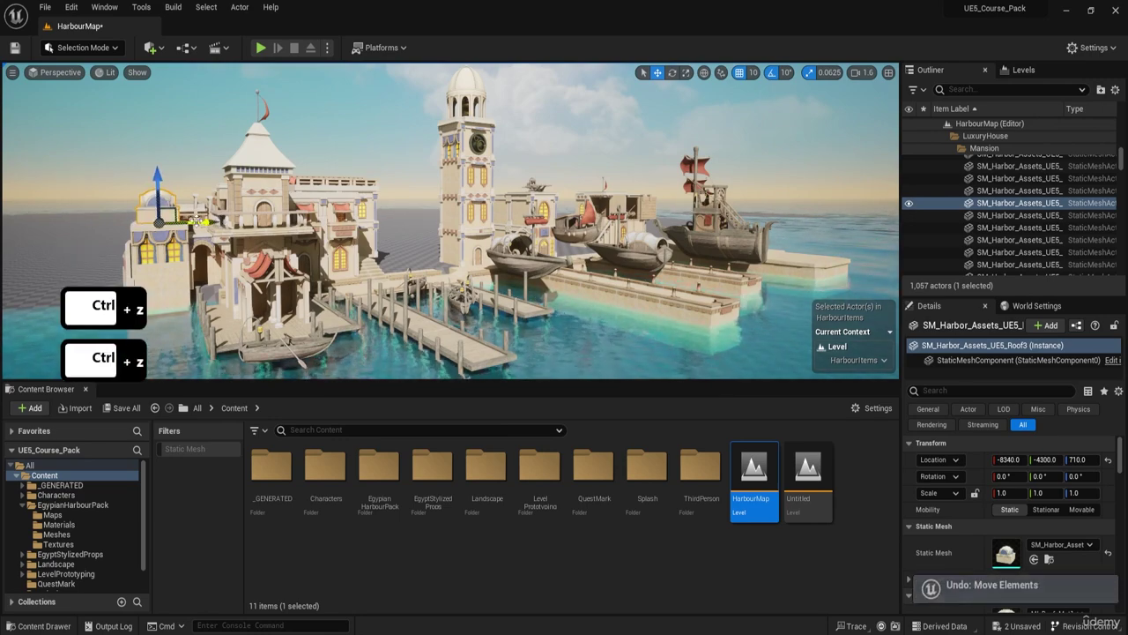
- Duplicate a tiled floor slab and bring the copy over the flat rooftop behind the mansion's blue-panelled roofs at Y -3800, height 1040
key(a)
key(w)
key(e)
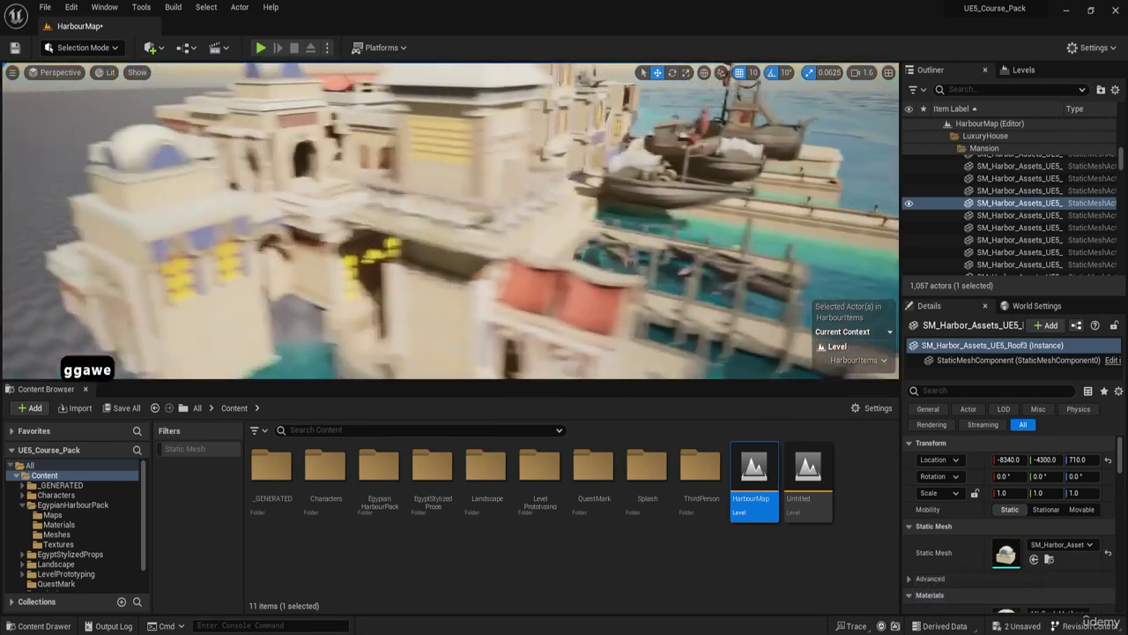
click(446, 194)
key(a)
key(w)
right_drag(445, 194, 625, 235)
click(423, 189)
click(425, 175)
key(e)
key(a)
key(w)
key(e)
key(w)
key(s)
key(d)
key(w)
key(a)
key(d)
click(625, 235)
click(614, 269)
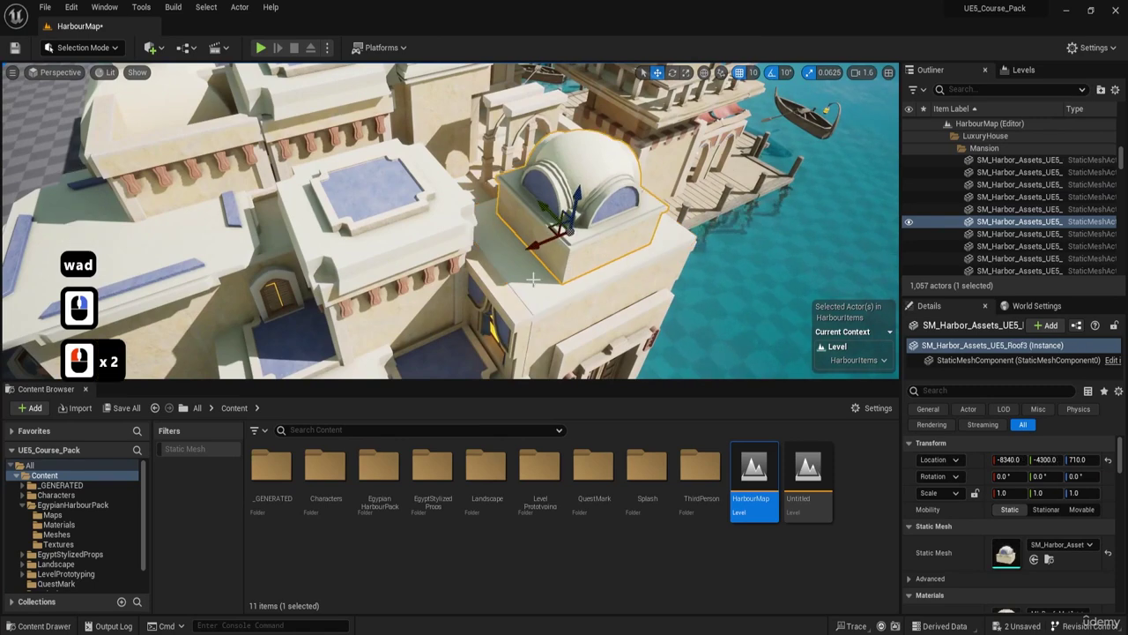
alt+drag(549, 225, 165, 110)
key(a)
key(e)
key(a)
right_drag(165, 110, 388, 181)
key(w)
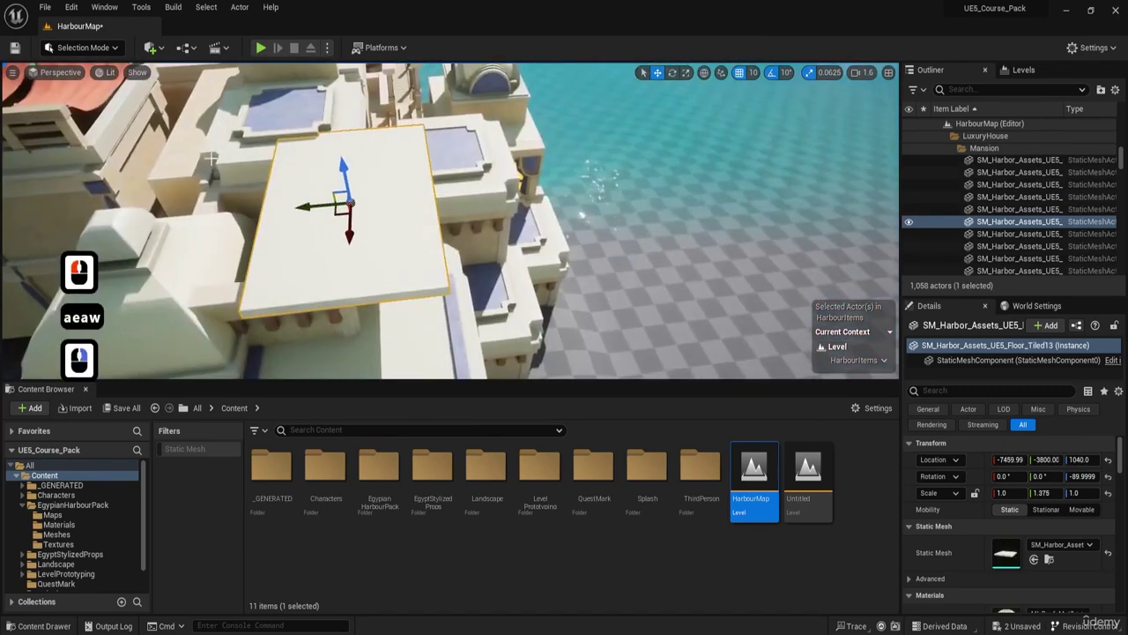
- Move the slab to Y -3610, scale it to 0.875 by 0.8125, and lower it to a height of 960
drag(289, 201, 238, 198)
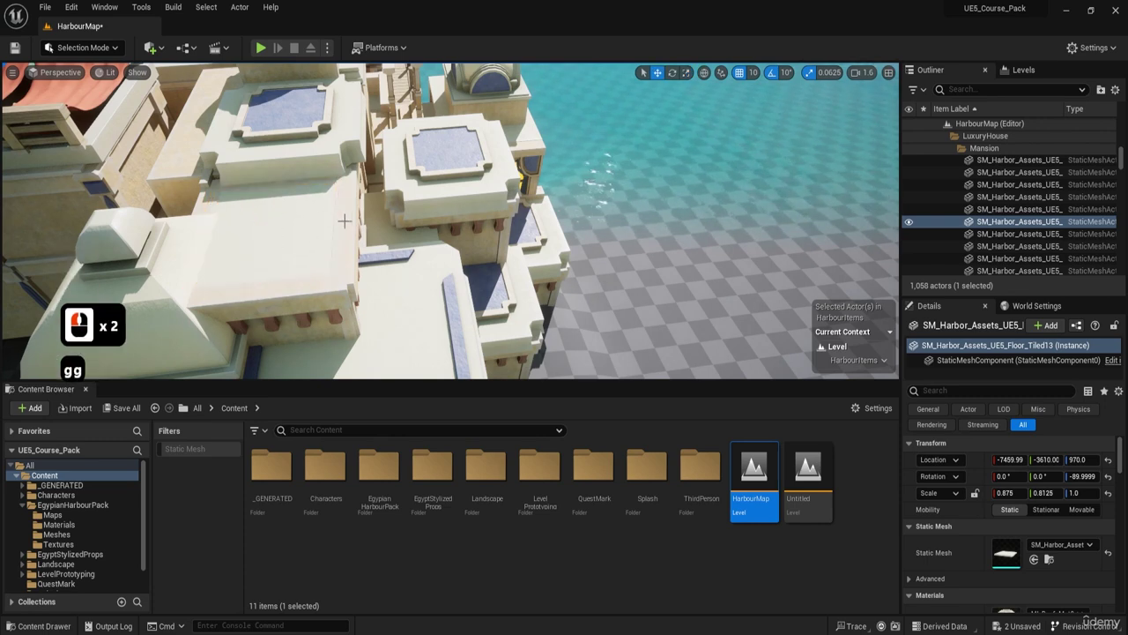
scroll(343, 220, down, 3)
key(g)
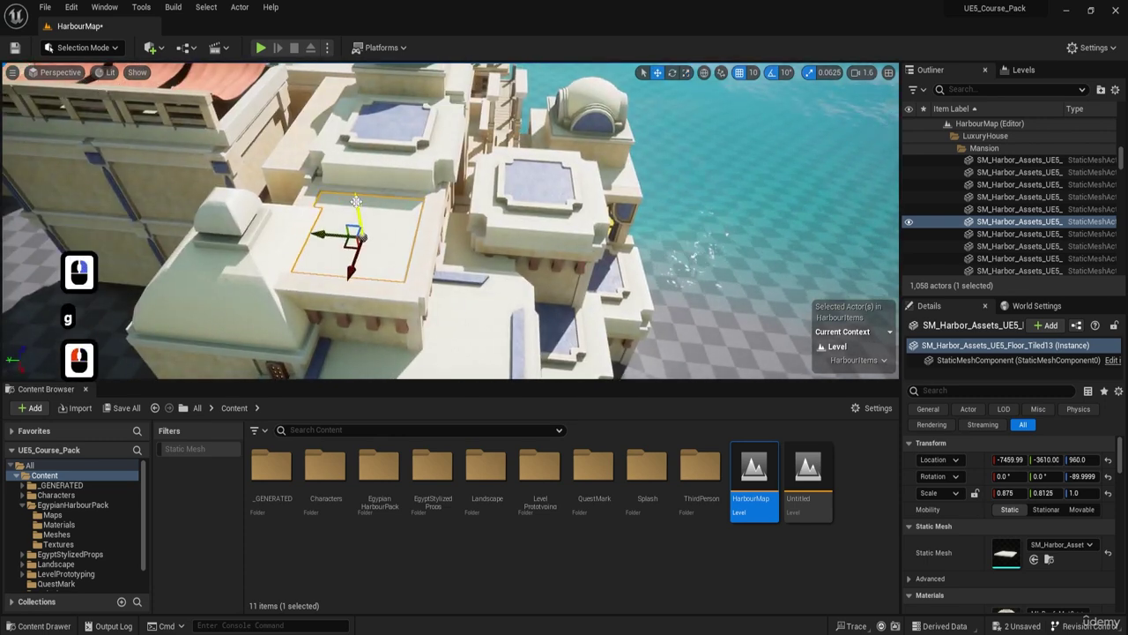
key(g)
- Examine the mansion's rooftops and outer walls from several sides, and check the saved harbour view
right_drag(360, 204, 360, 205)
key(d)
key(q)
key(d)
key(s)
key(d)
key(w)
right_drag(369, 279, 370, 279)
key(w)
key(a)
key(w)
key(a)
key(w)
key(e)
right_drag(347, 320, 394, 299)
key(s)
key(d)
key(w)
key(d)
key(w)
key(a)
key(s)
key(a)
key(e)
key(d)
key(d)
key(1)
- Set the large-door wall's height to 40 and lower its two small flanking windows to 190
key(a)
key(w)
key(e)
key(s)
key(d)
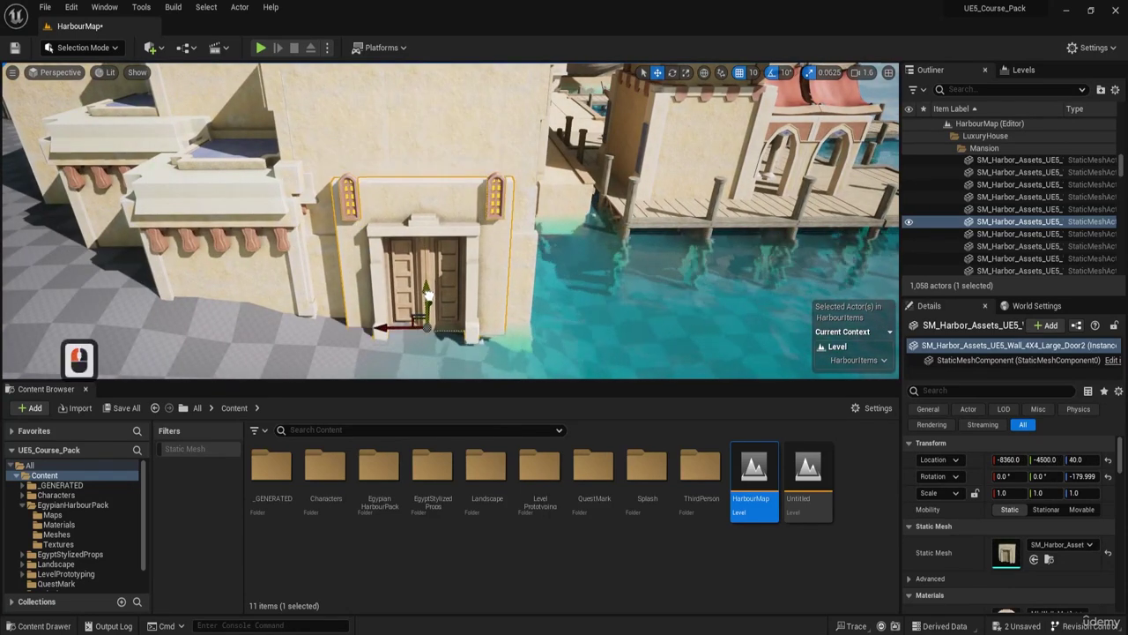
click(343, 202)
shift+click(495, 194)
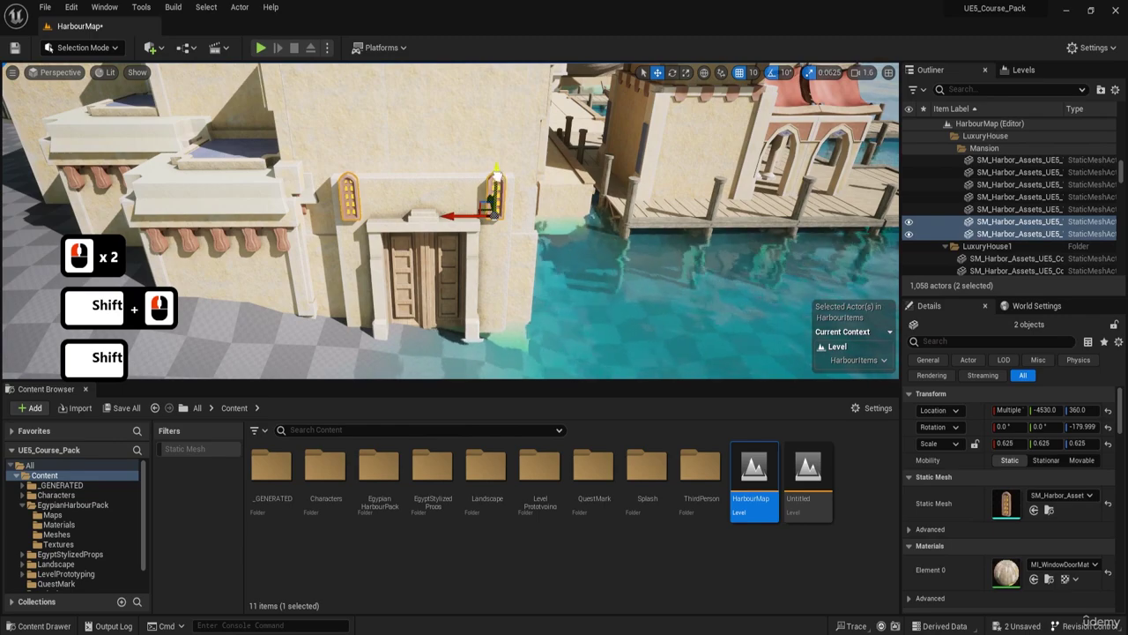
- Duplicate the luxury house's three red-awning window and balcony pieces and bring the copies beside the mansion at Y -4740
key(s)
key(d)
right_drag(496, 249, 496, 249)
key(q)
key(d)
key(w)
key(e)
key(a)
right_drag(566, 286, 566, 286)
key(e)
key(w)
key(d)
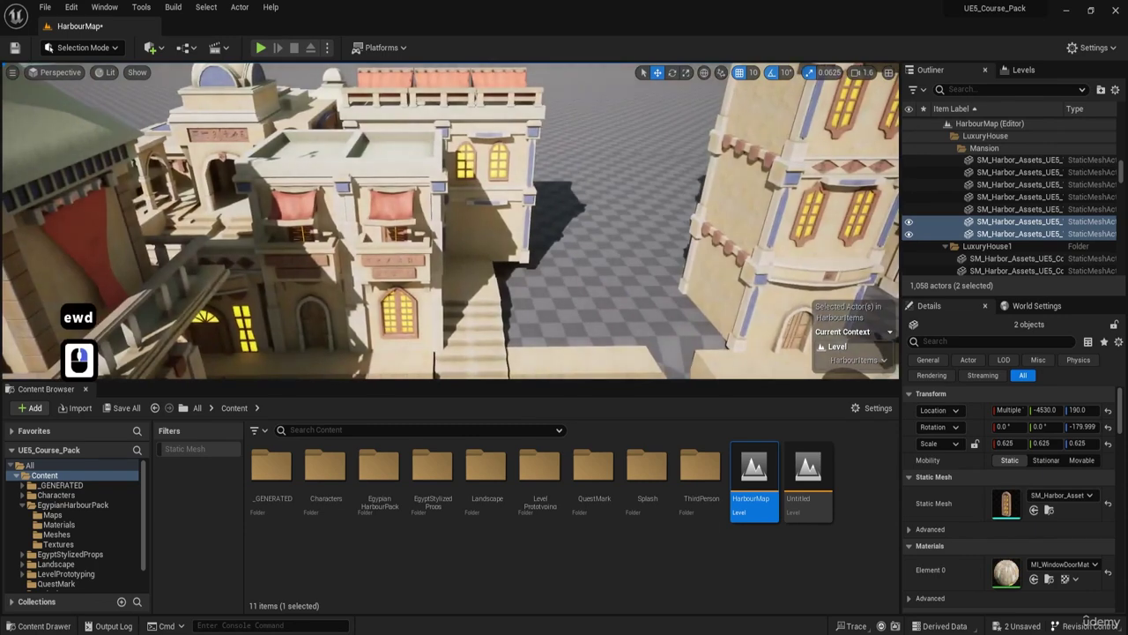
click(401, 251)
key(w)
right_drag(401, 251, 401, 252)
key(w)
shift+click(340, 212)
shift+click(331, 176)
right_drag(332, 175, 332, 175)
key(s)
key(a)
alt+drag(574, 152, 364, 195)
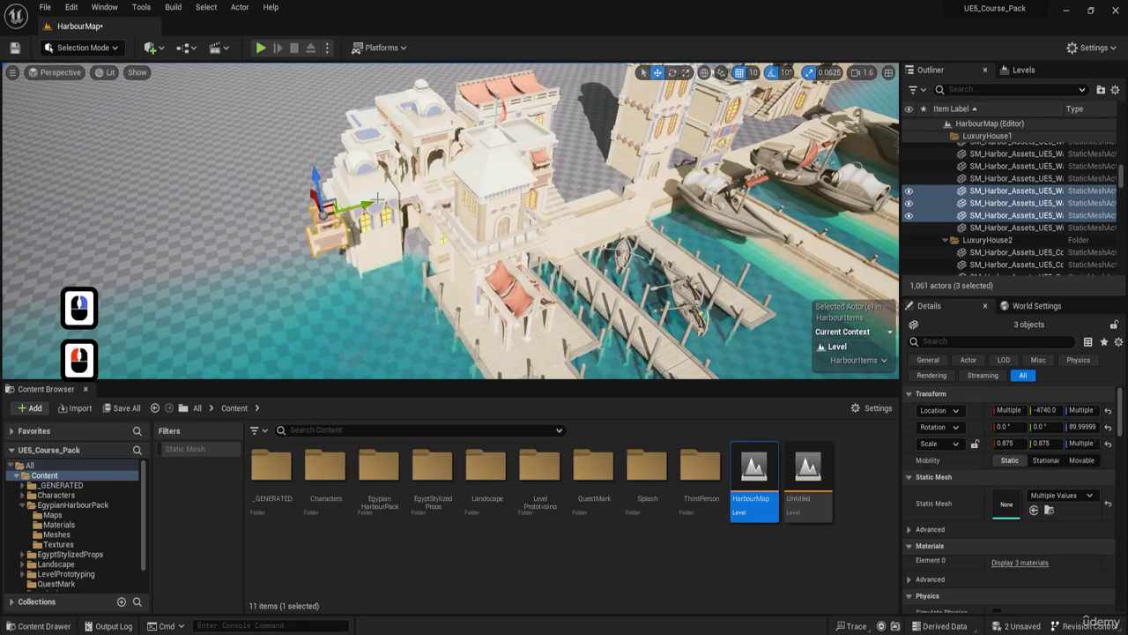
- Rotate the copied balcony pieces to 180° and move them over to the mansion's large-door wall
key(a)
right_drag(364, 195, 364, 194)
key(e)
drag(352, 264, 286, 264)
key(w)
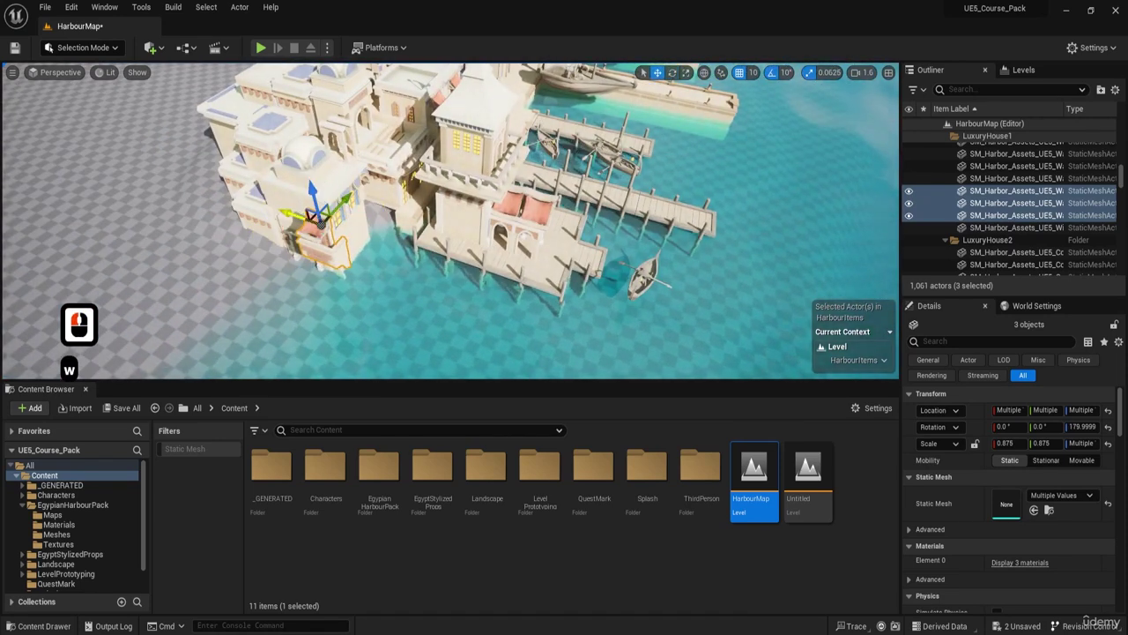
drag(309, 213, 264, 201)
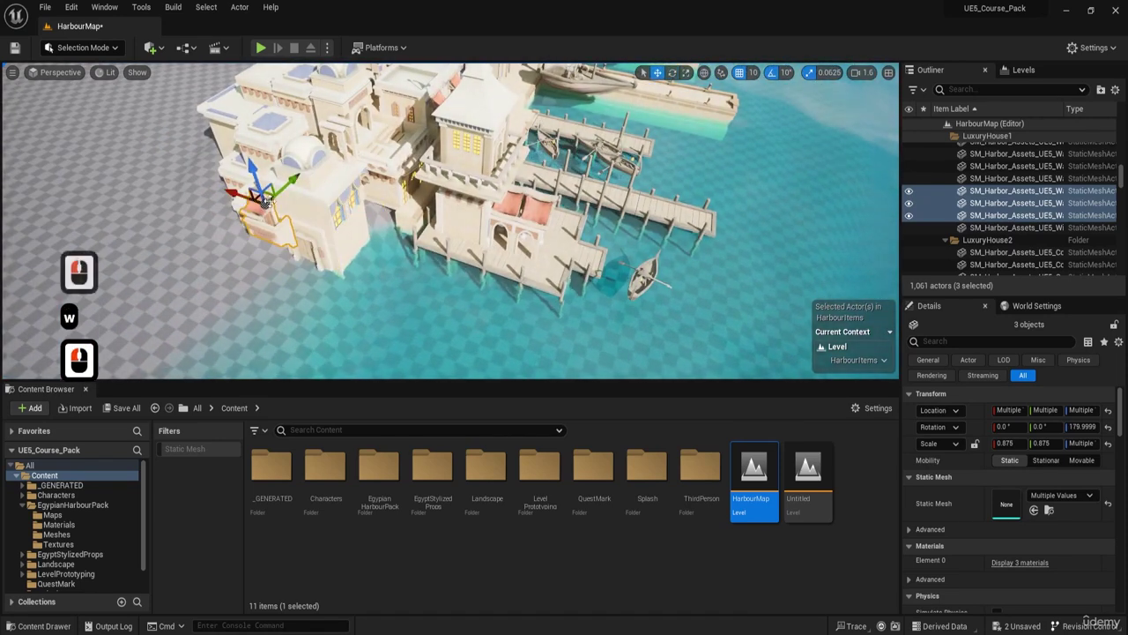
- Move the three copied balcony pieces into the Mansion folder under LuxuryHouse
right_click(992, 203)
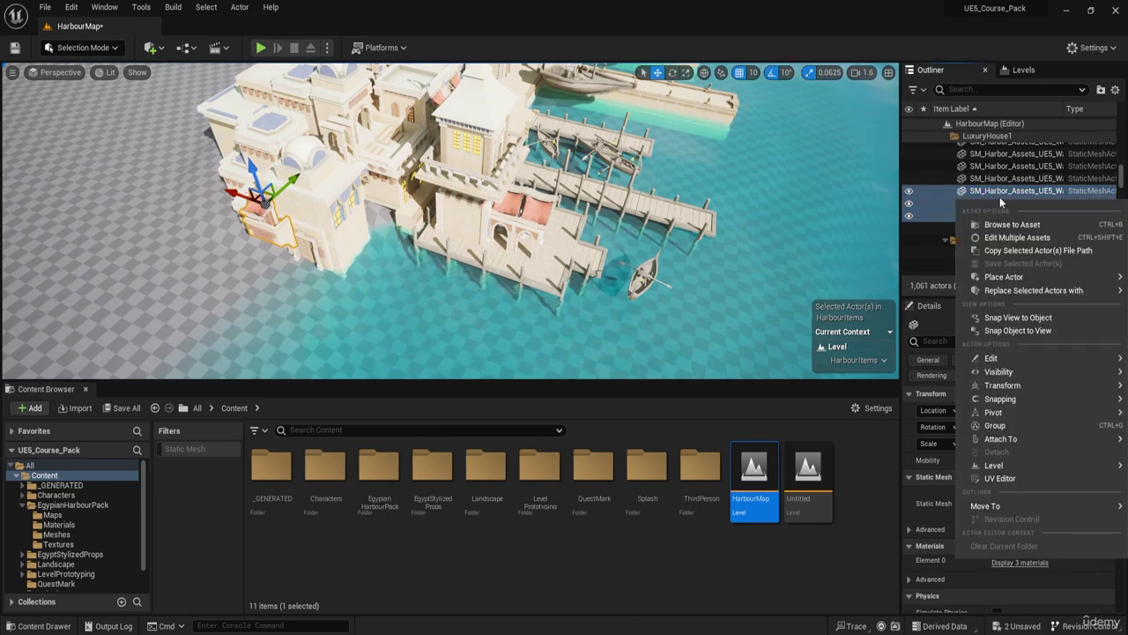
mouse_move(1013, 501)
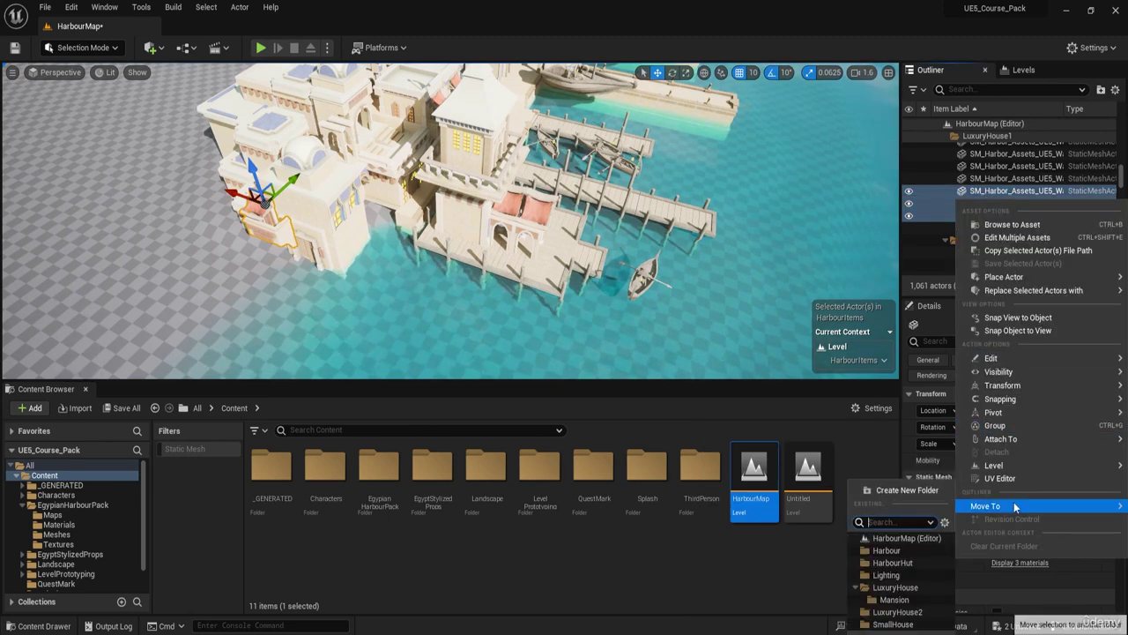
click(893, 601)
- Fit the awning balcony against the mansion's outer wall, above the large door and beside the curtained windows
key(w)
right_drag(310, 199, 353, 185)
key(d)
key(w)
drag(399, 172, 448, 164)
key(a)
key(w)
right_drag(447, 163, 485, 253)
key(w)
key(d)
key(a)
key(q)
key(d)
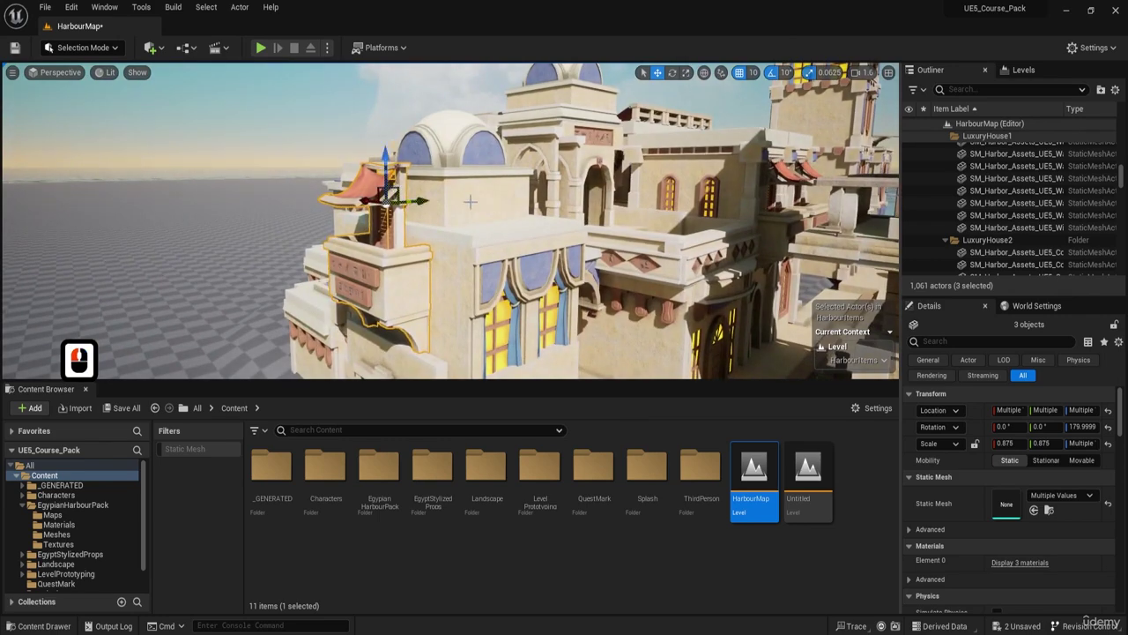
- Lower the awning balcony on the mansion's outer wall and check it from the saved harbour view
key(1)
key(a)
key(w)
key(w)
key(w)
key(w)
key(w)
right_drag(379, 212, 338, 103)
key(a)
key(d)
drag(338, 103, 343, 169)
key(1)
key(g)
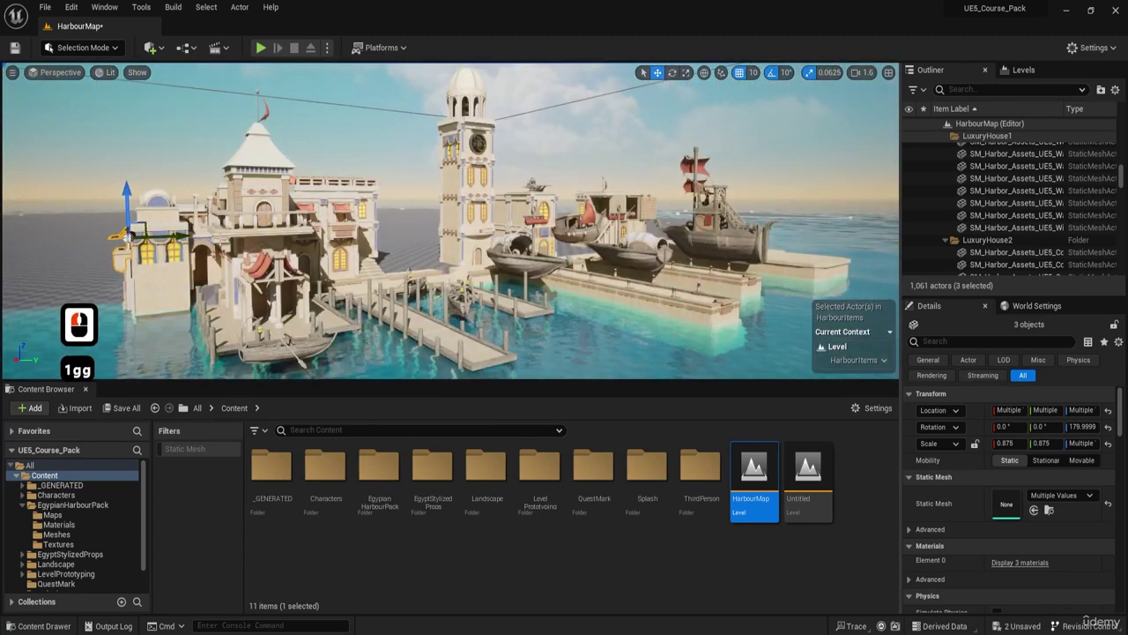
- Capture a screenshot of the harbour viewport and view it enlarged in the Snipping Tool
key(super+shift+s)
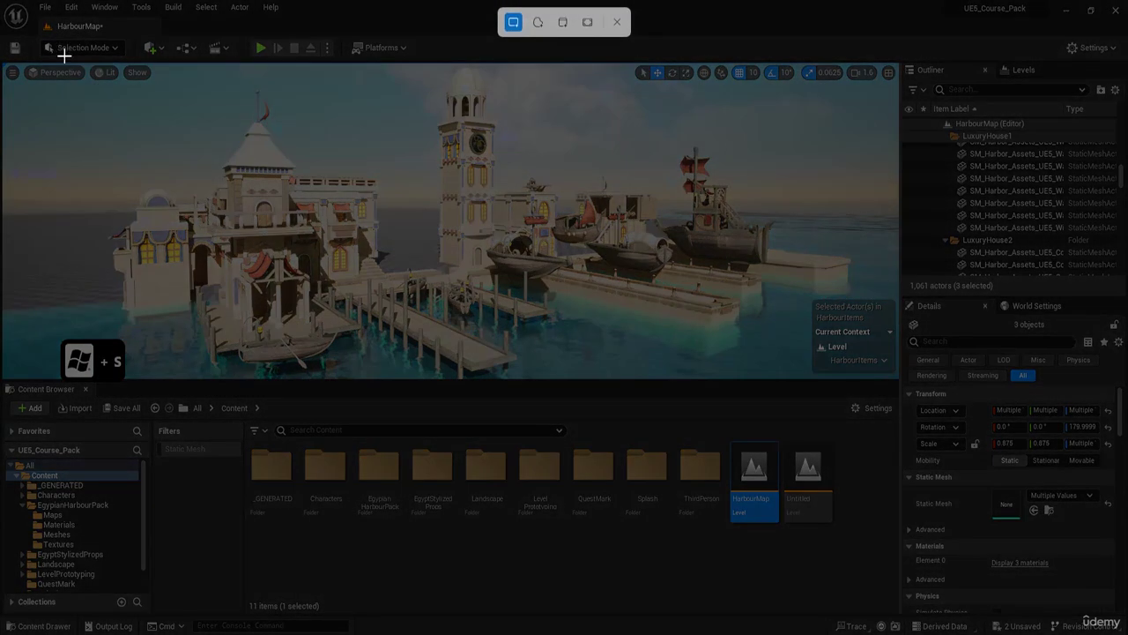
drag(58, 50, 803, 396)
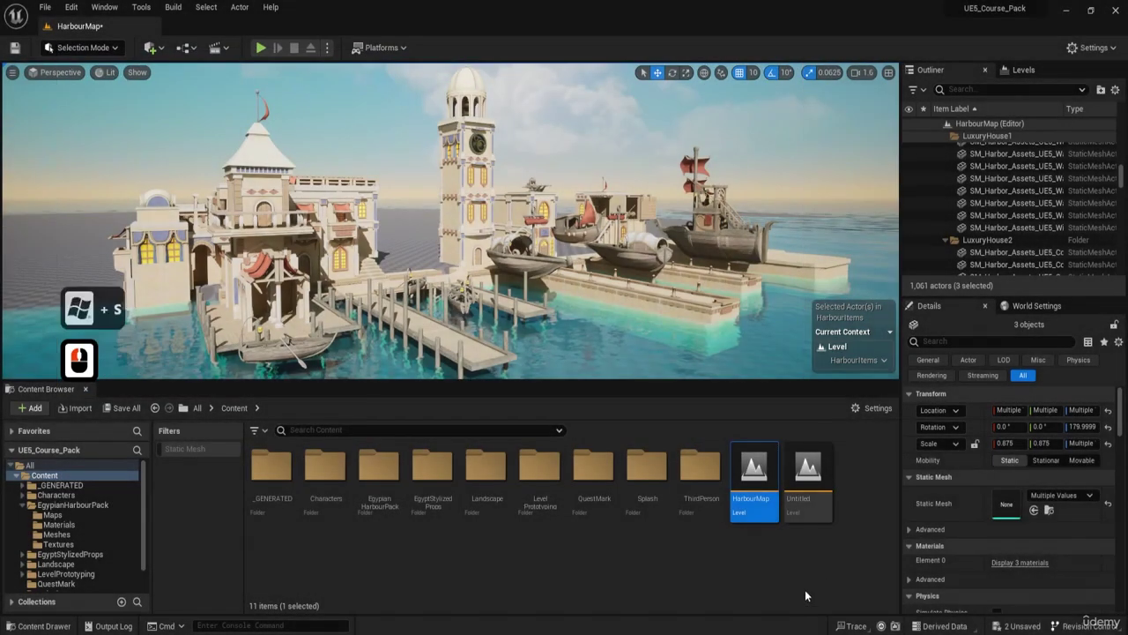
click(994, 541)
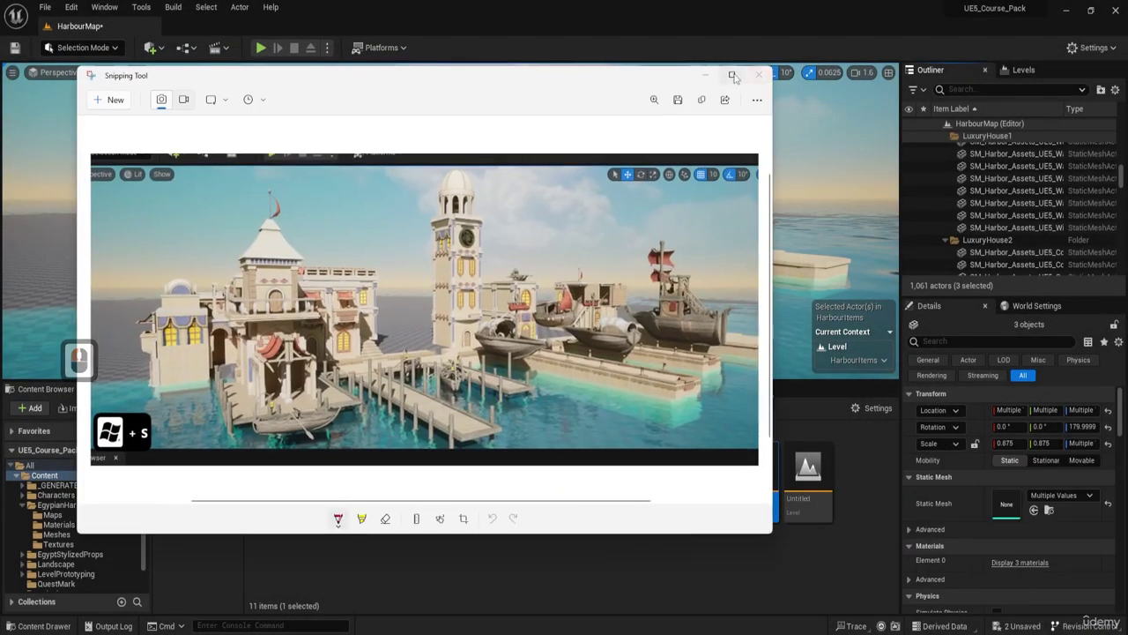
click(732, 76)
ctrl+scroll(251, 380, up, 6)
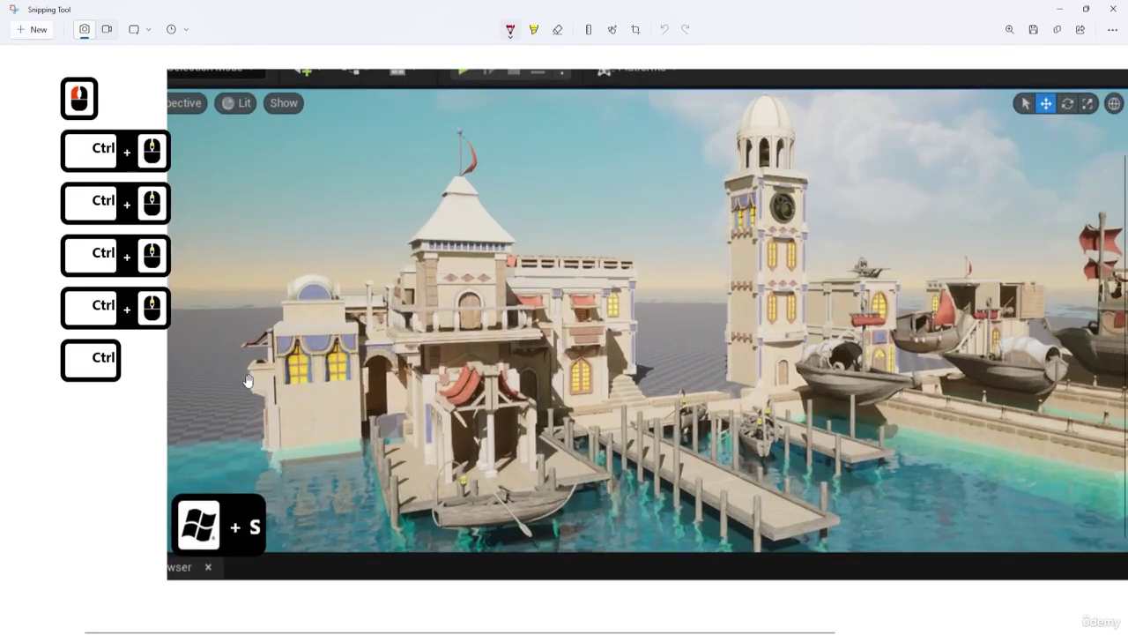
- Mark up the screenshot with the mansion's stepped outline and diagonal lines rising from its roofs and the clock tower
drag(262, 406, 222, 391)
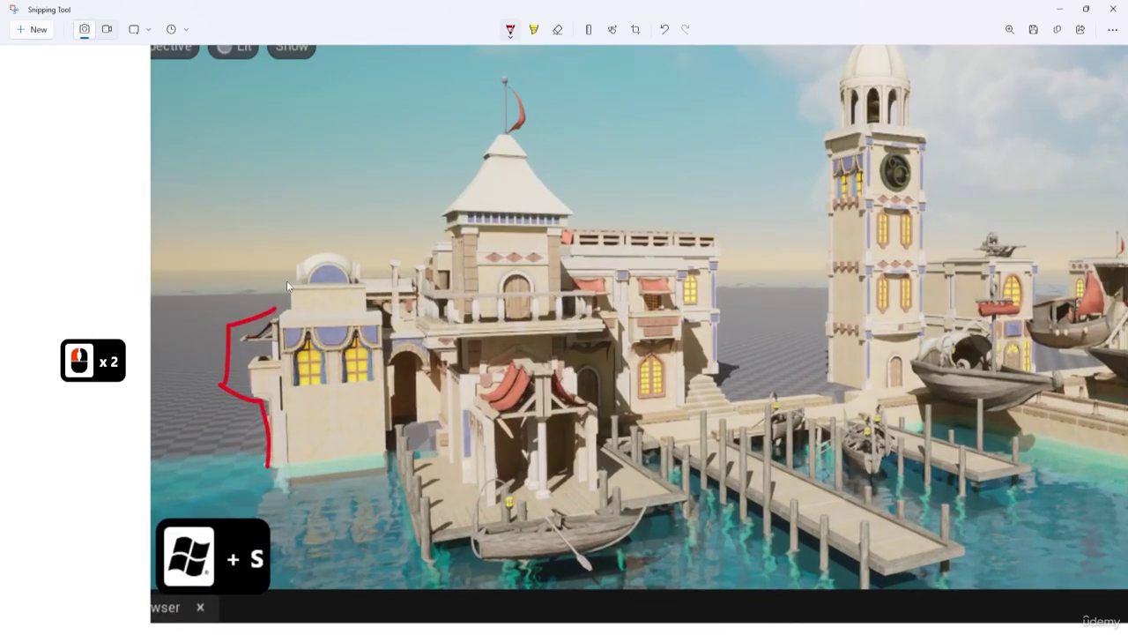
mouse_move(284, 258)
mouse_down()
mouse_move(362, 246)
mouse_move(367, 278)
mouse_move(397, 280)
mouse_up()
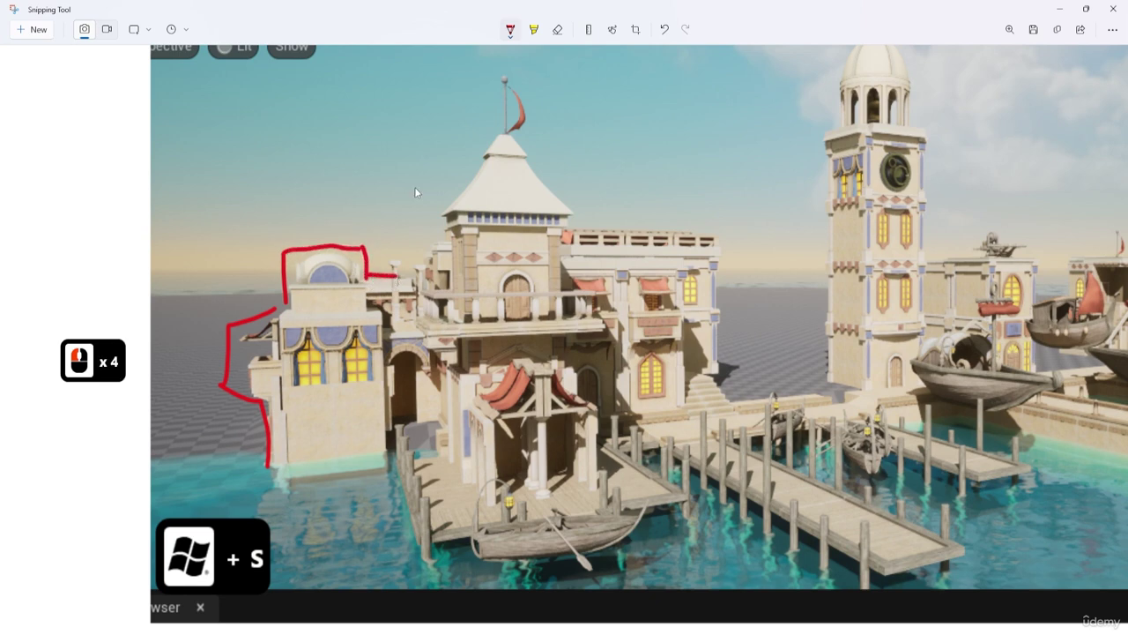
drag(204, 336, 548, 80)
drag(234, 279, 805, 39)
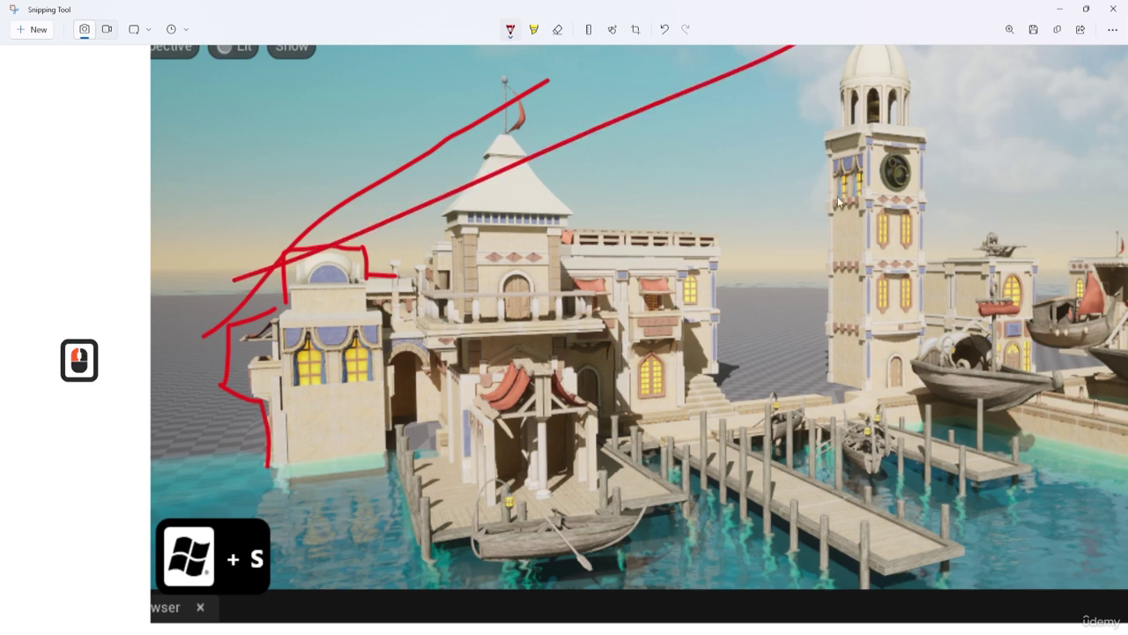
drag(780, 188, 956, 46)
drag(714, 129, 822, 44)
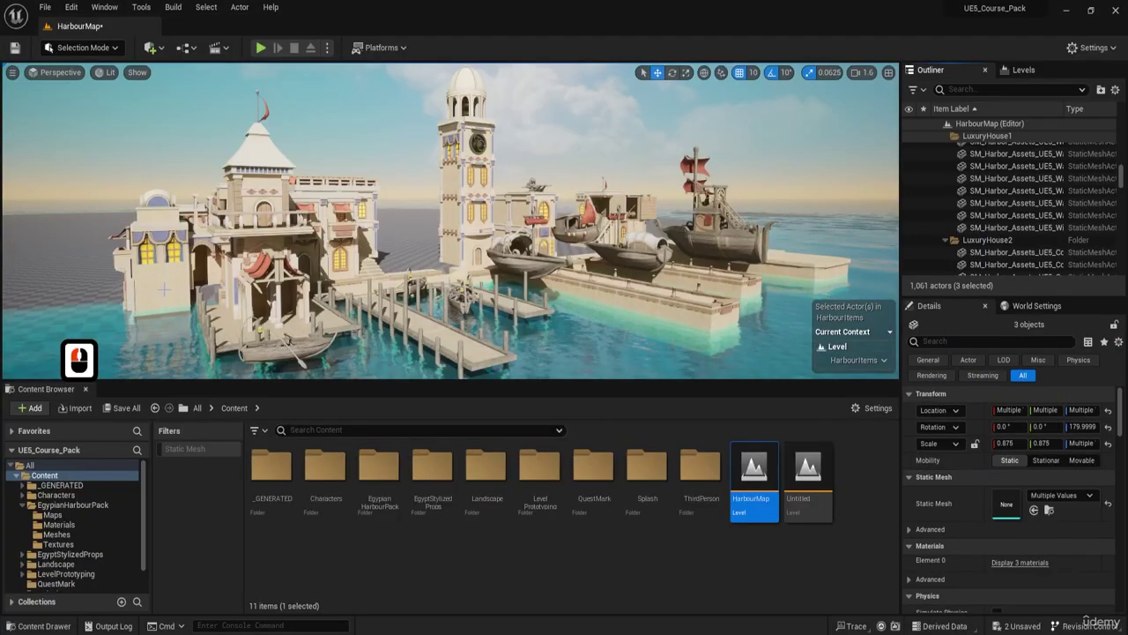
- In the Unreal level, delete the large-door wall beneath the mansion's balcony and its two small flanking windows
key(a)
key(w)
key(a)
key(w)
right_drag(260, 249, 259, 300)
click(259, 248)
key(Delete)
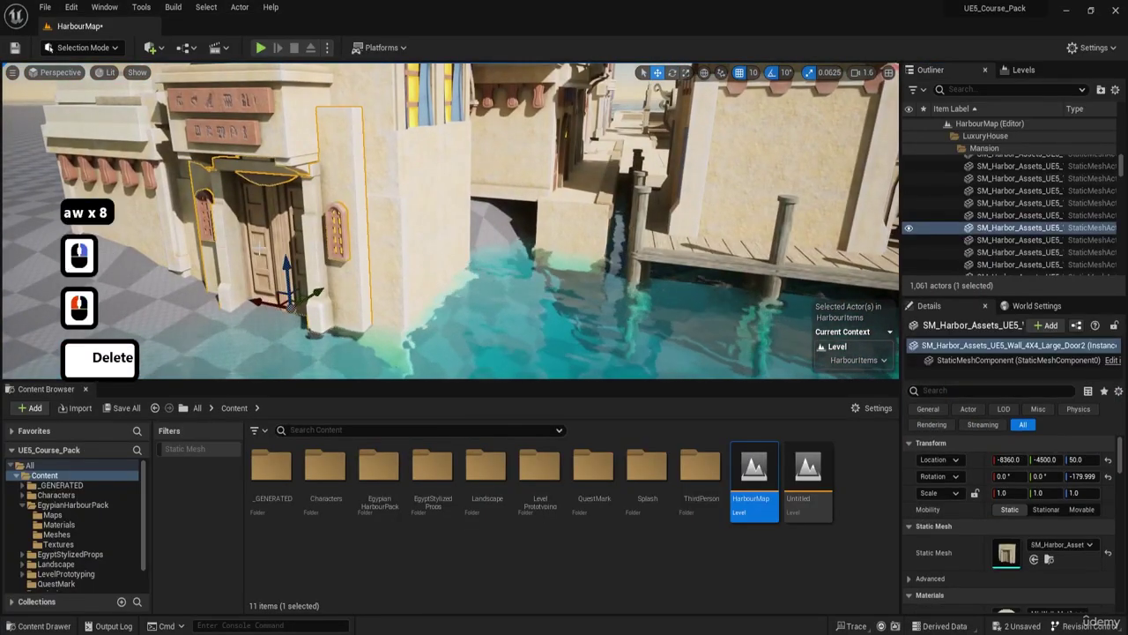
click(335, 229)
key(Delete)
click(214, 214)
key(Delete)
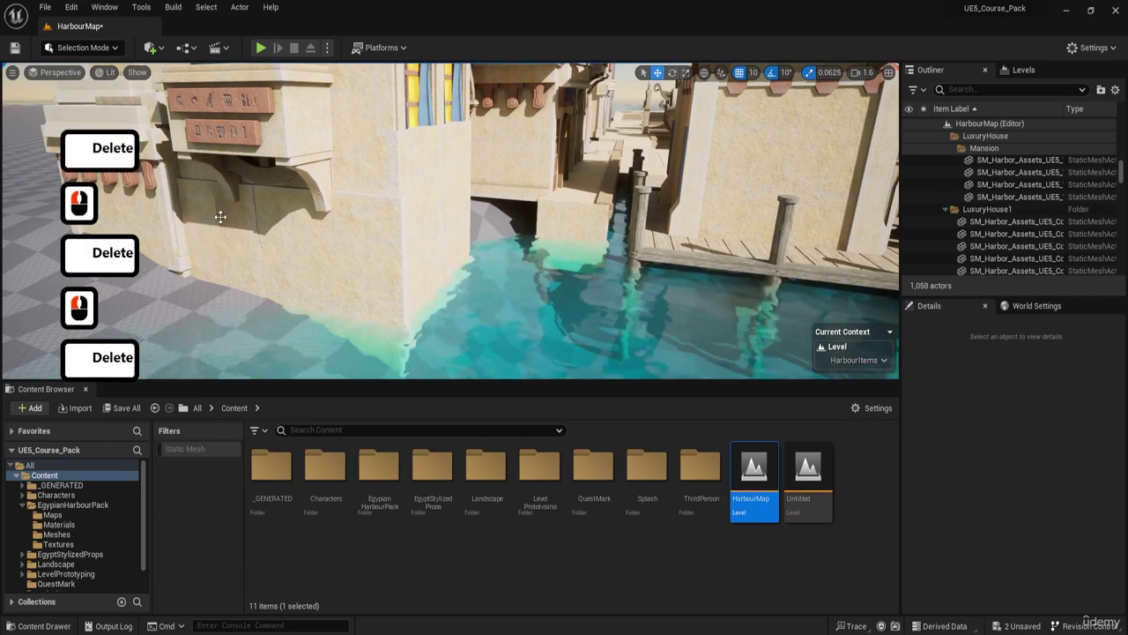
- Select the balcony, its window and its red awning together and lower them slightly on the wall
key(s)
key(a)
key(w)
right_drag(390, 201, 344, 190)
click(391, 201)
key(w)
shift+click(470, 185)
shift+click(459, 190)
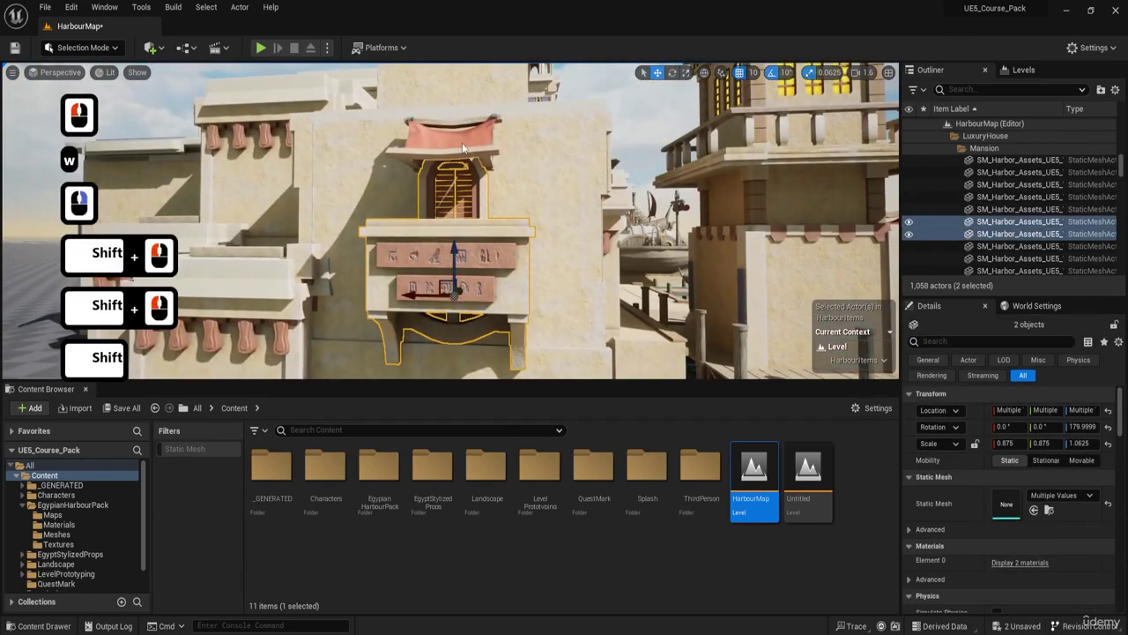
shift+click(453, 134)
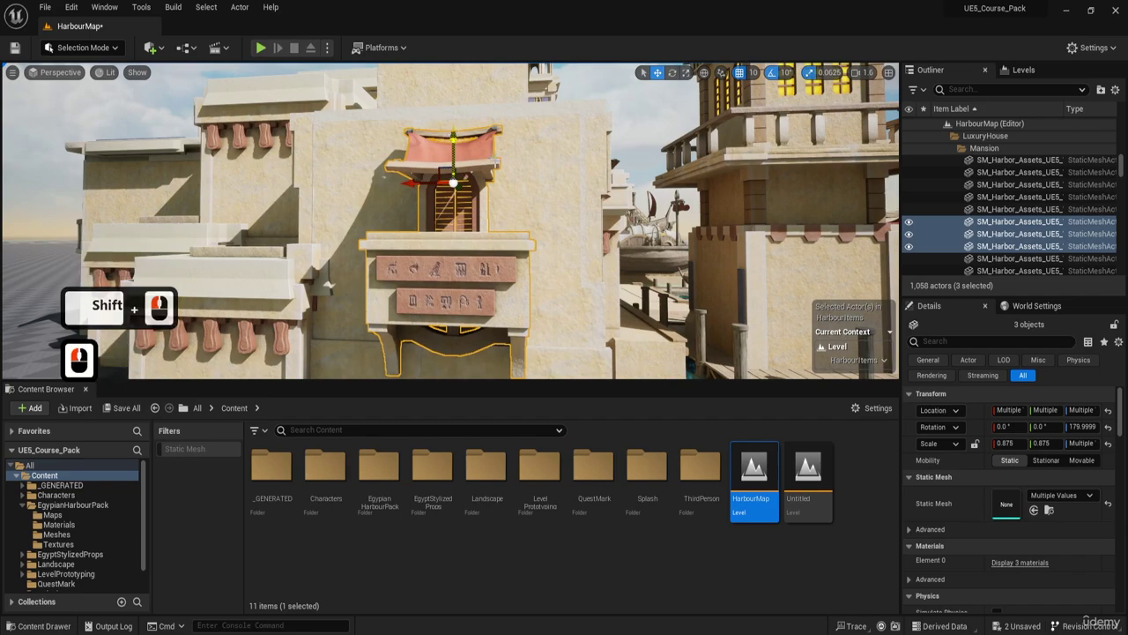
- Examine the lowered balcony and the mansion's waterside walls up close and from the saved harbour view
key(g)
key(g)
key(d)
key(d)
right_drag(453, 140, 564, 168)
key(a)
key(s)
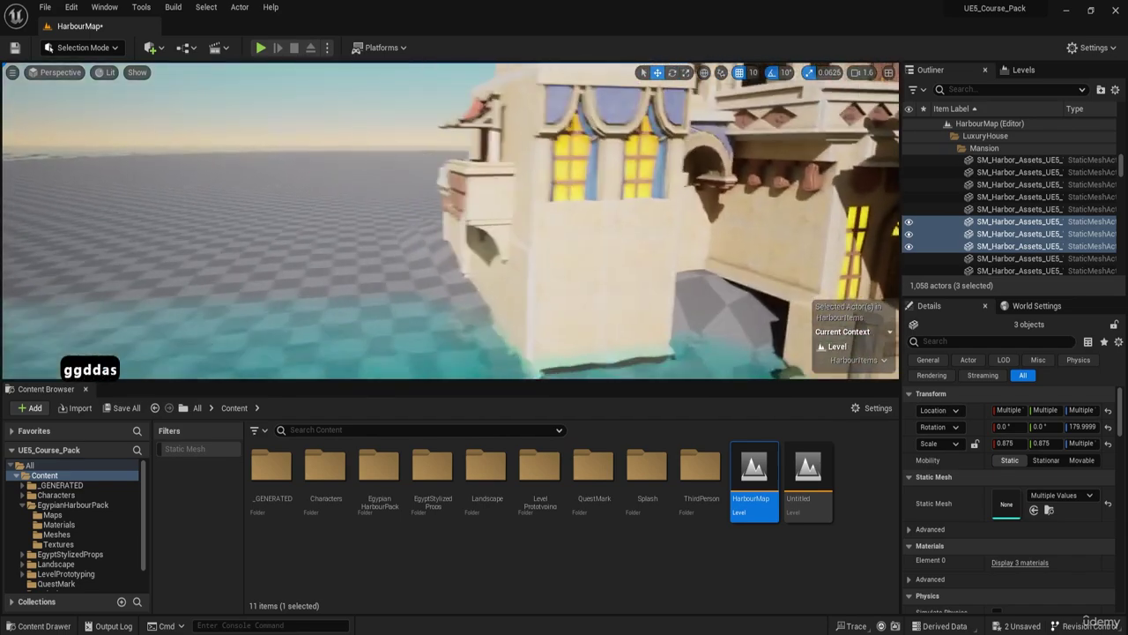
key(1)
key(a)
key(w)
right_drag(571, 249, 531, 217)
key(a)
key(w)
key(a)
key(w)
key(w)
key(a)
- Shift the base wall piece below the balcony to X -8451.25 so it meets the waterside corner
click(531, 217)
key(s)
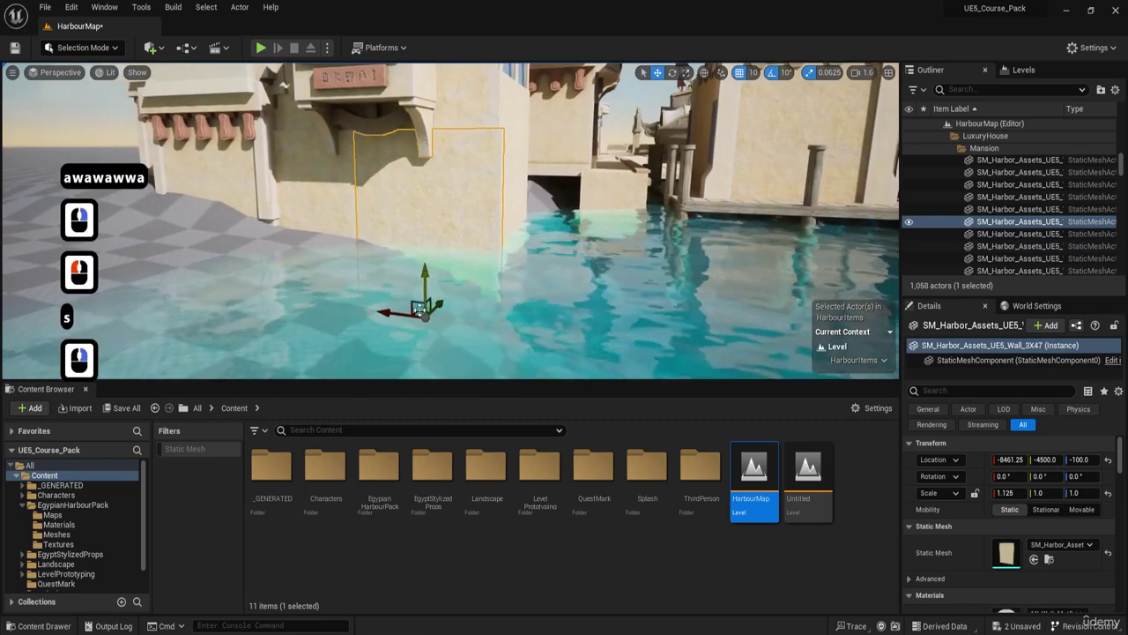
right_drag(427, 272, 389, 272)
click(468, 269)
key(w)
key(d)
key(e)
right_drag(468, 269, 353, 292)
key(a)
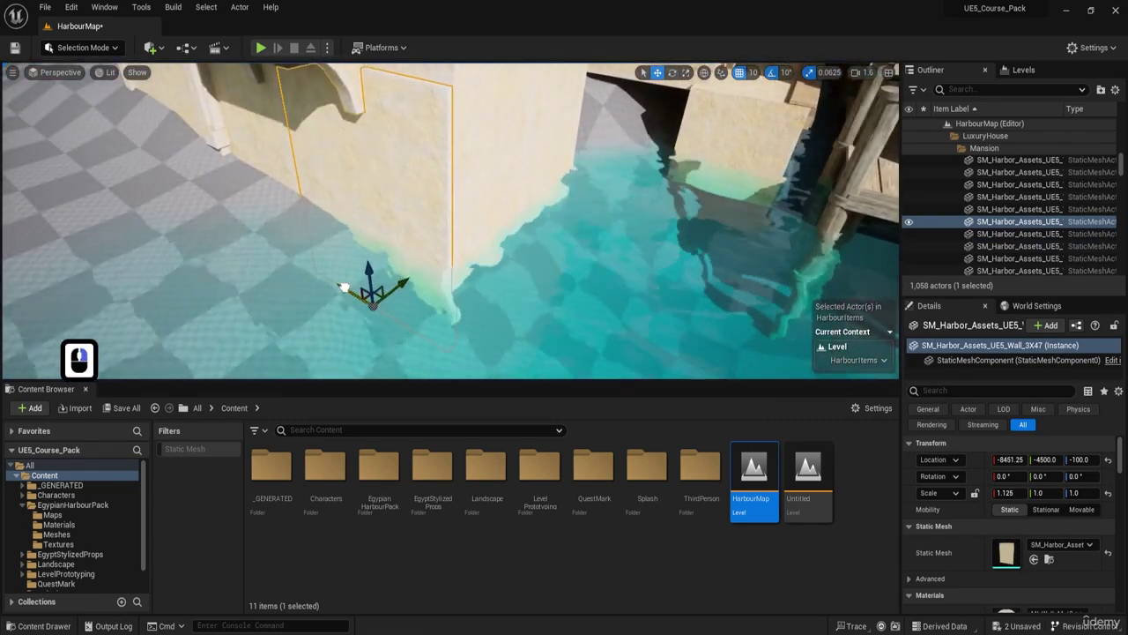
- Try removing the base wall piece below the balcony, and undo the deletion
key(d)
right_drag(353, 292, 424, 304)
key(a)
key(Delete)
key(a)
key(ctrl+z)
key(ctrl+z)
key(d)
key(w)
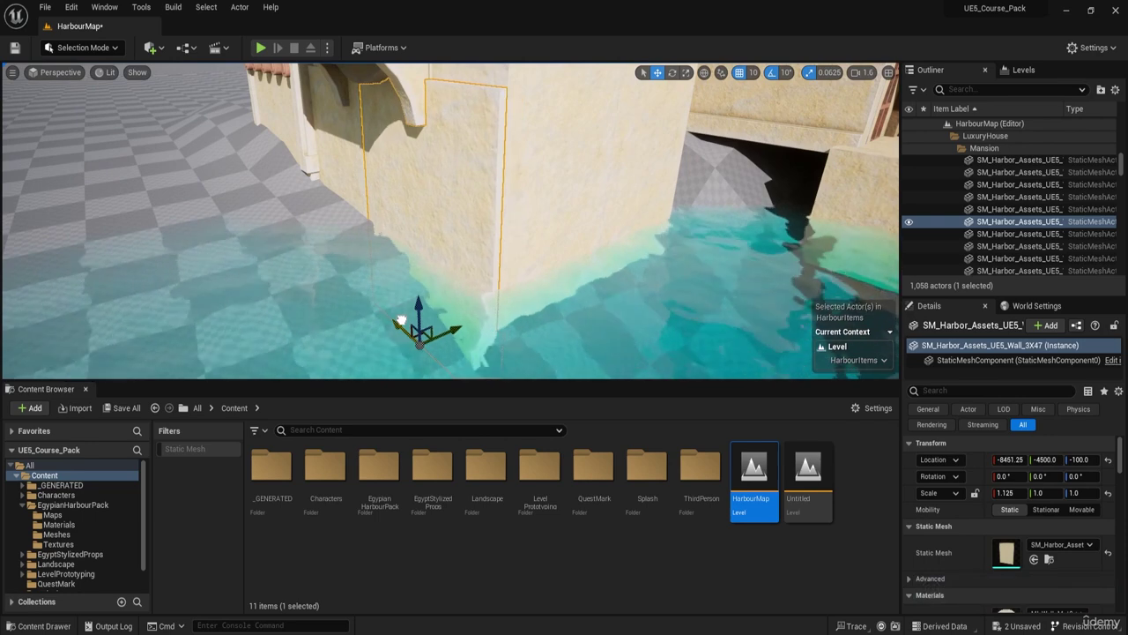
- Stretch the two harbour-facing base walls below the curtained windows to a vertical scale of 1.125 at height -40
key(g)
key(d)
right_drag(459, 289, 370, 256)
click(523, 252)
key(s)
right_drag(524, 253, 617, 246)
key(d)
key(w)
shift+click(549, 238)
key(a)
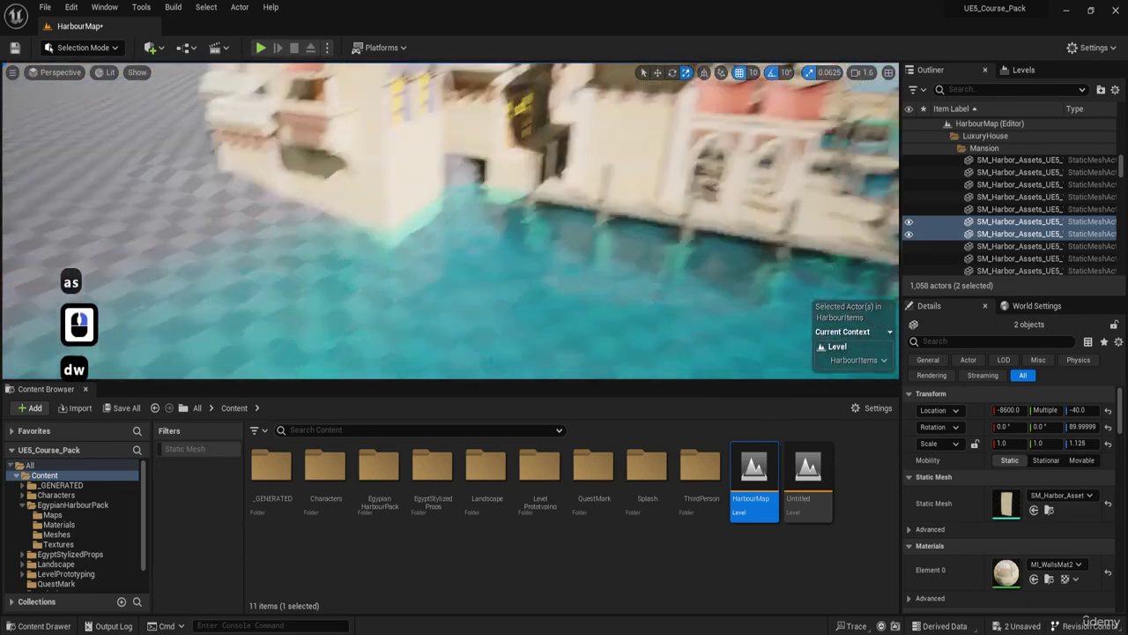
- Duplicate a stone dock walkway piece together with its plain stone block into the open corner beside the mansion and wooden dock
key(w)
key(e)
key(d)
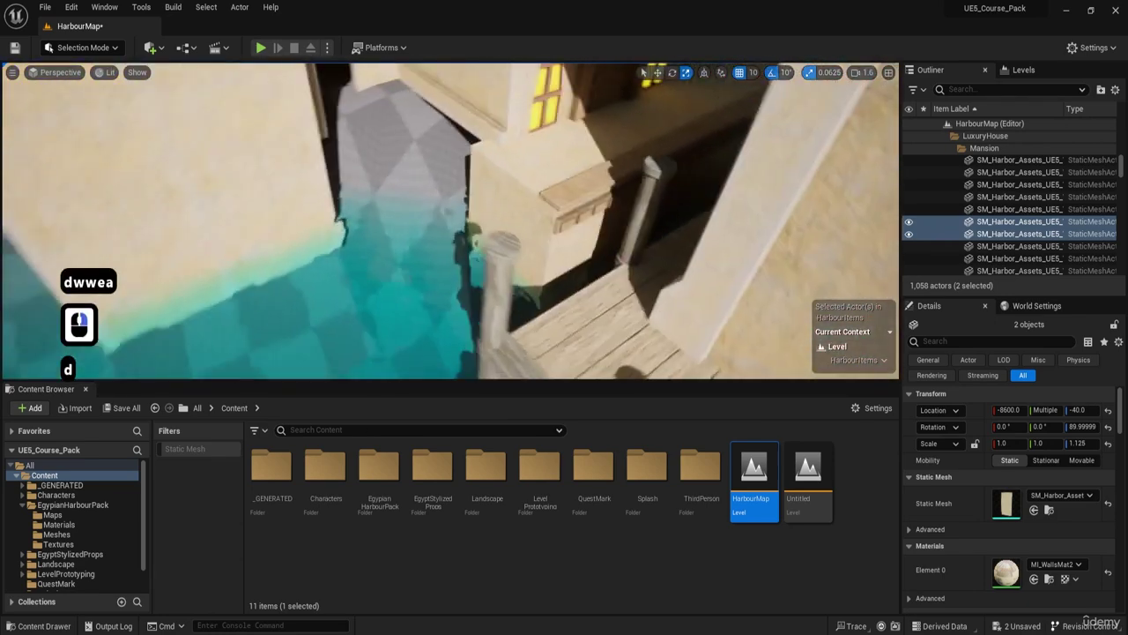
key(a)
click(670, 187)
key(w)
key(s)
key(d)
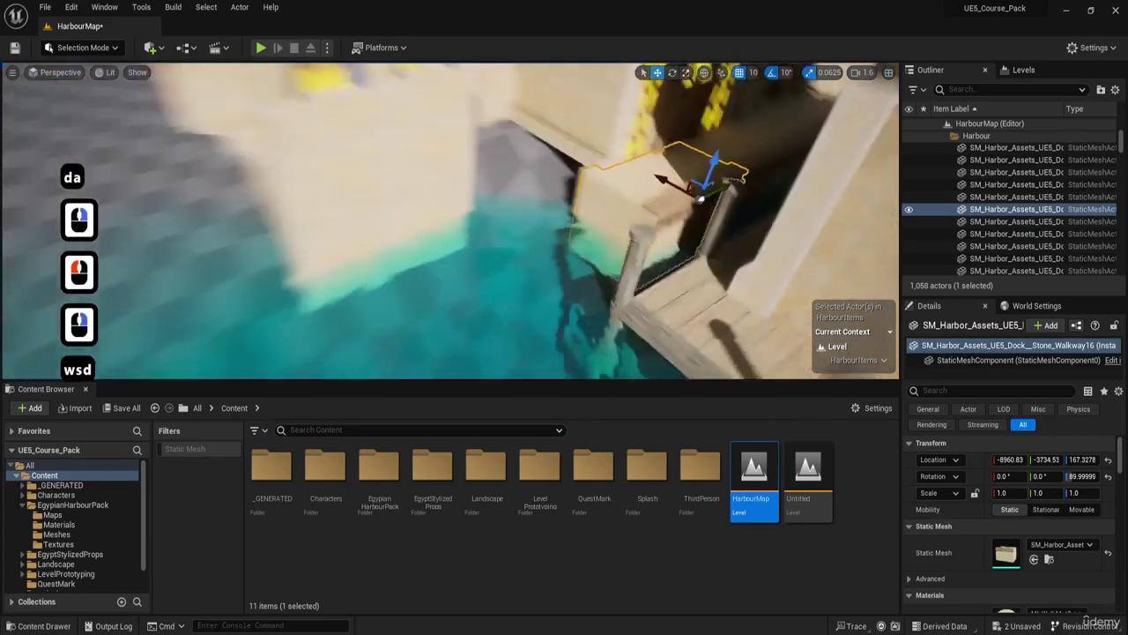
key(w)
key(a)
key(w)
key(w)
key(e)
key(d)
key(e)
right_drag(403, 237, 349, 231)
click(408, 243)
shift+click(325, 219)
key(s)
alt+drag(553, 198, 247, 314)
- Fit the two copied stone pieces level with the mansion's walkway, with the plain block at X -8673.72, Y -4034.53, Z 84.99975
key(a)
key(w)
right_drag(610, 282, 635, 298)
key(e)
key(w)
key(d)
key(a)
right_drag(453, 278, 453, 278)
key(a)
key(w)
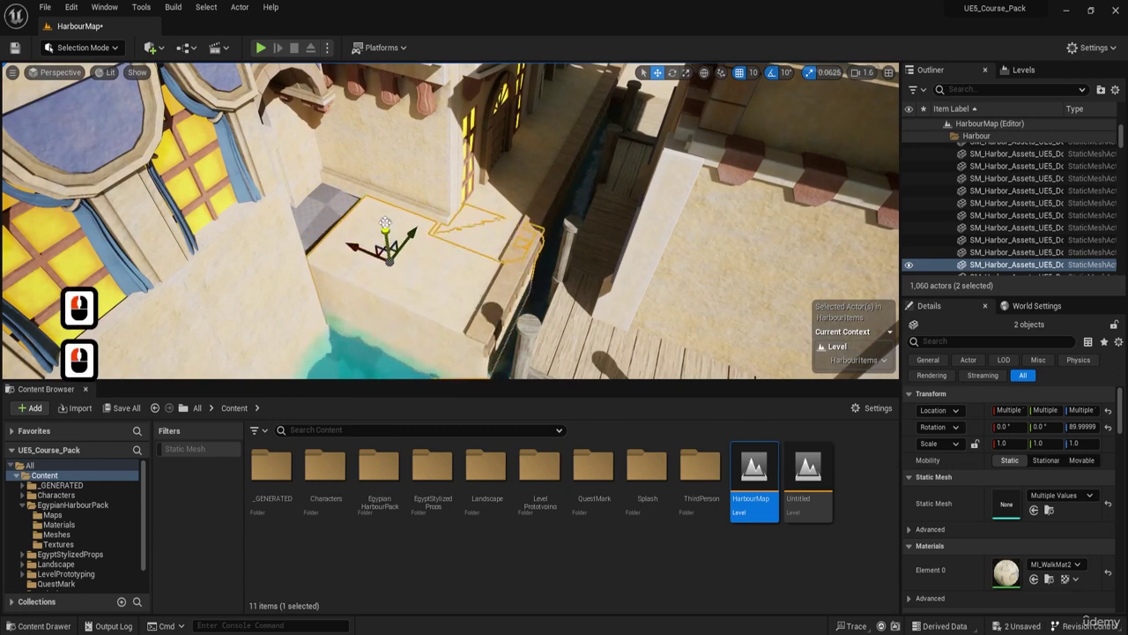
right_drag(385, 222, 483, 182)
key(s)
key(d)
key(w)
key(w)
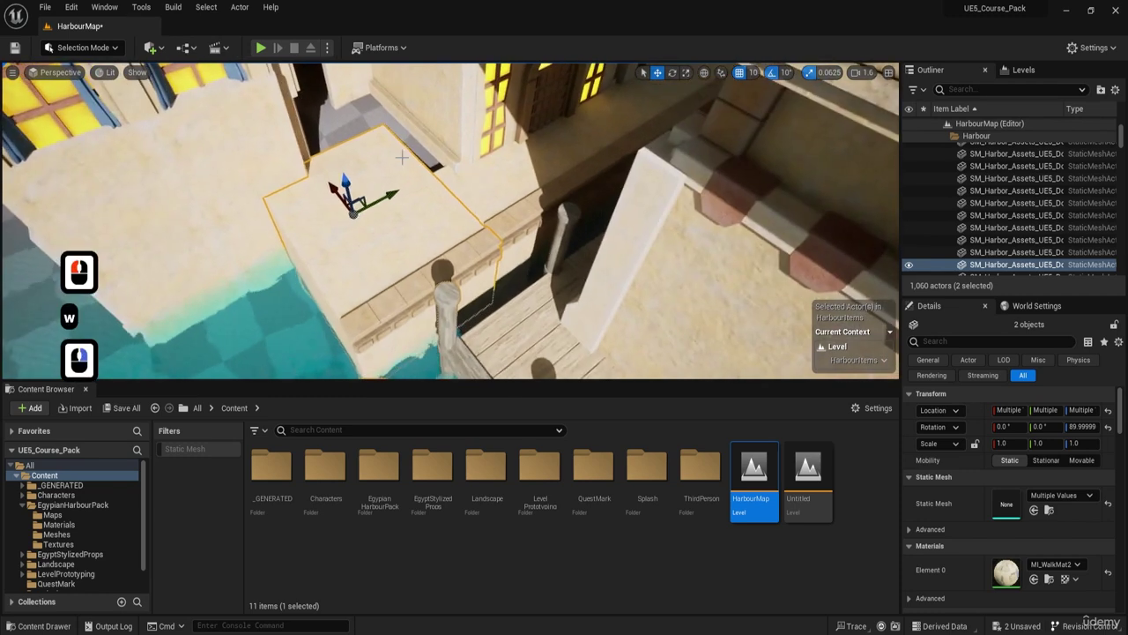
- Duplicate the plain stone block to Y -3744.53, and copy both blocks to X -8463.72 to cover the floor gap beside the mansion wall
click(405, 177)
alt+drag(392, 193, 520, 141)
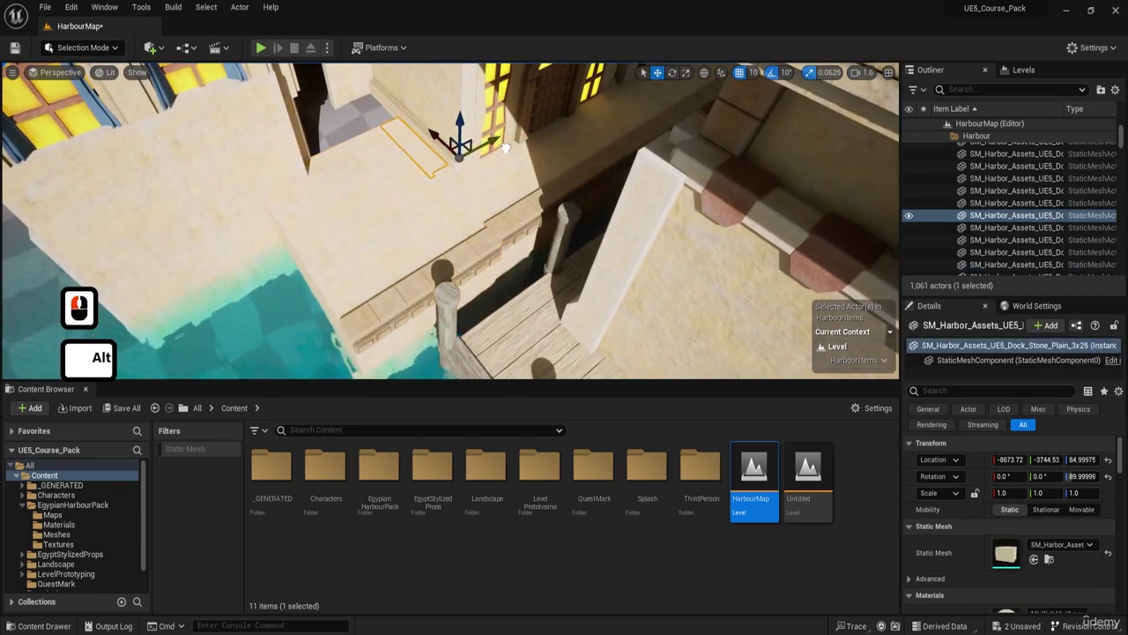
click(389, 155)
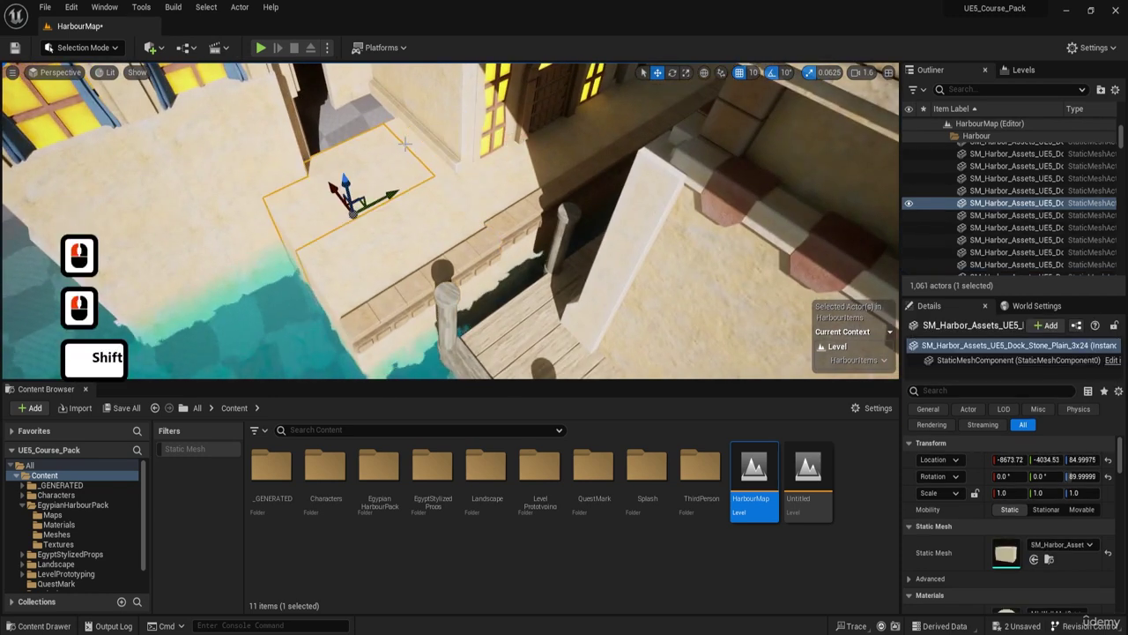
shift+click(416, 147)
key(a)
right_drag(416, 146, 441, 164)
key(d)
key(w)
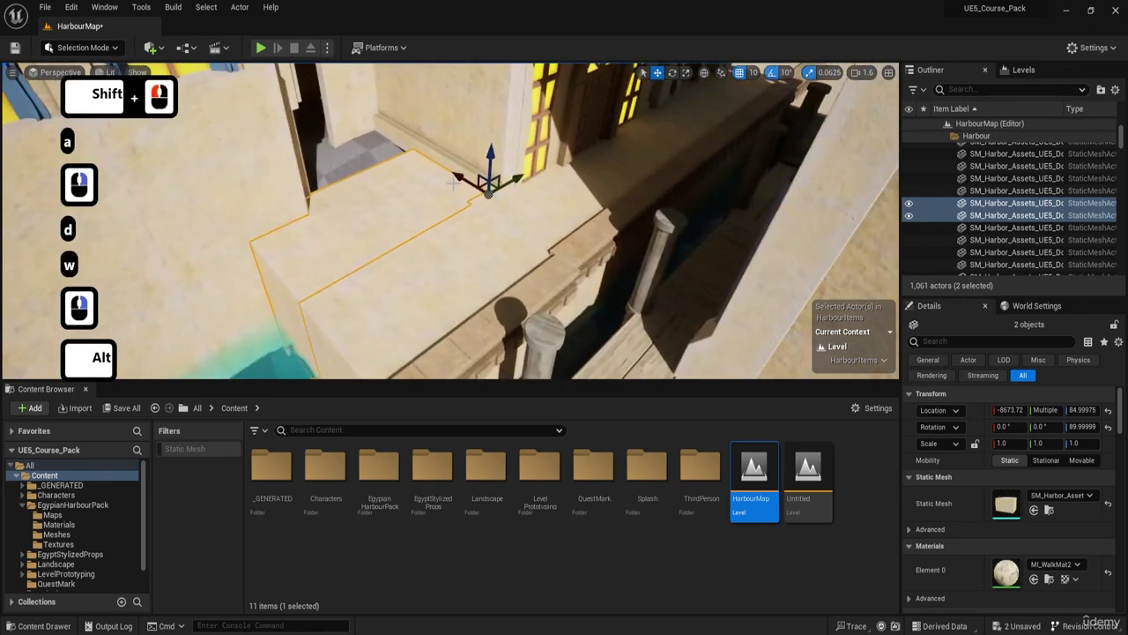
alt+drag(463, 179, 404, 138)
key(ctrl+z)
key(ctrl+z)
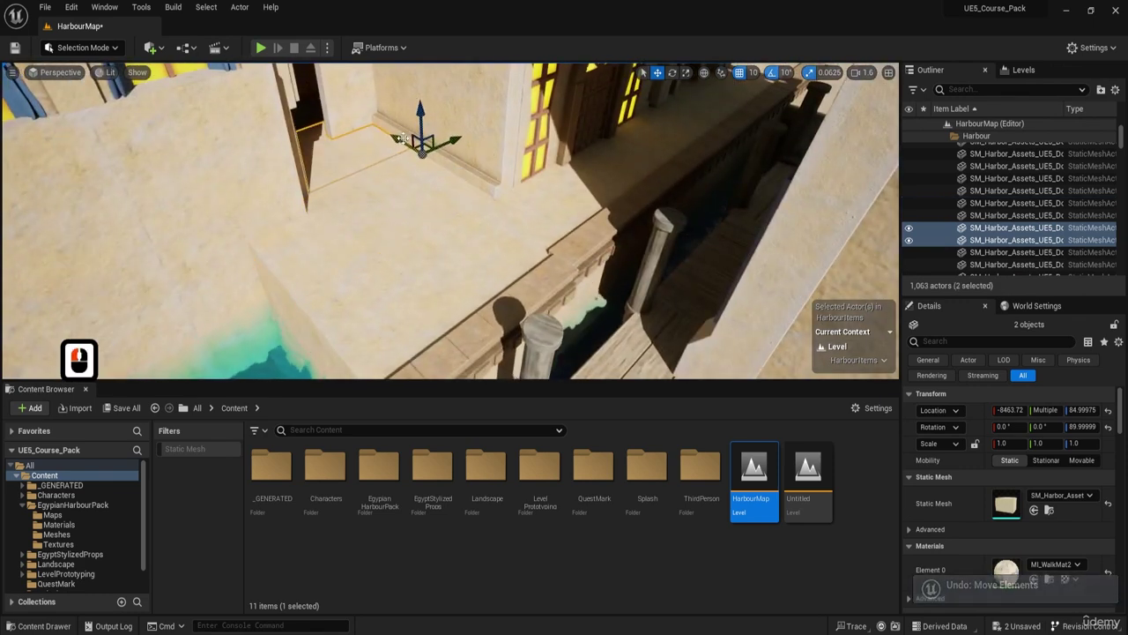
- Examine the new stone walkway corner, the mansion walls and the adjoining dock from several angles without editor overlays
key(g)
key(g)
key(s)
key(a)
right_drag(404, 138, 388, 221)
key(d)
key(w)
key(w)
key(d)
key(w)
key(d)
key(s)
key(d)
key(d)
key(w)
key(e)
key(a)
key(s)
key(a)
key(q)
key(s)
key(d)
key(a)
key(w)
key(a)
key(e)
key(w)
key(a)
- Duplicate the two plain stone blocks below the walkway to X -8873.72 at height -115, and copy that pair to X -8673.72
click(154, 180)
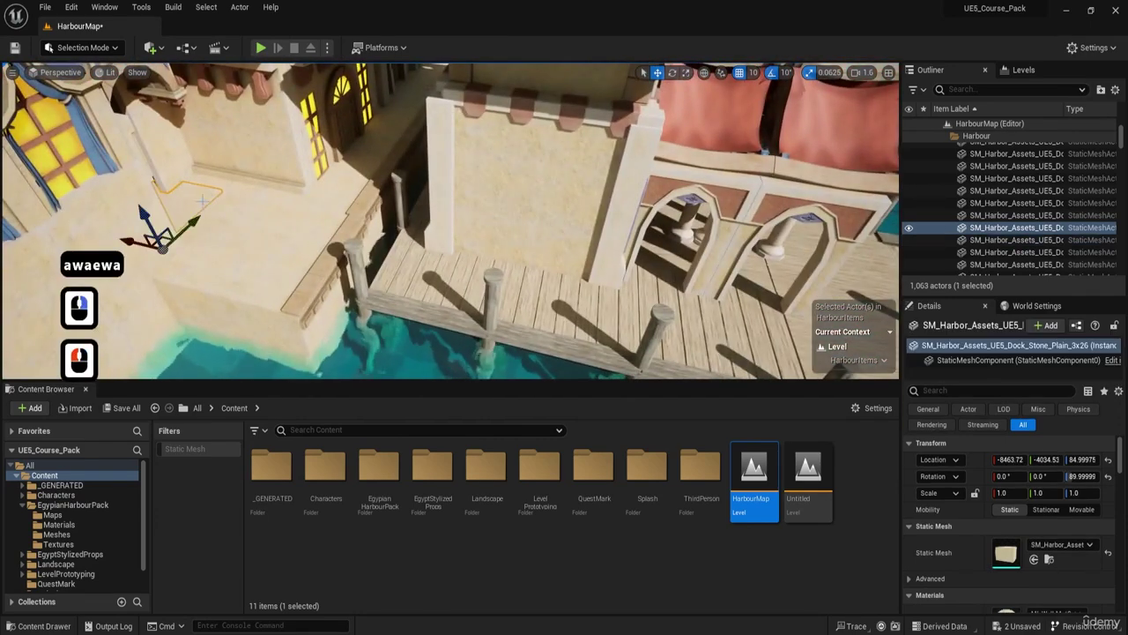
shift+click(216, 185)
right_drag(216, 185, 247, 180)
key(s)
key(a)
alt+drag(221, 174, 337, 159)
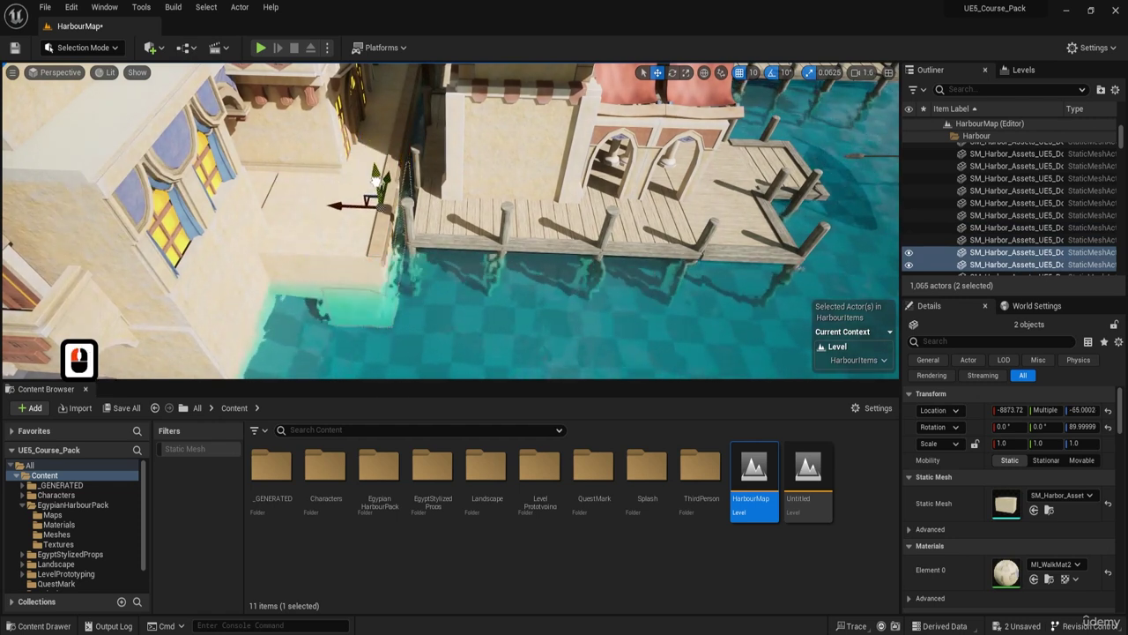
drag(379, 179, 381, 189)
key(r)
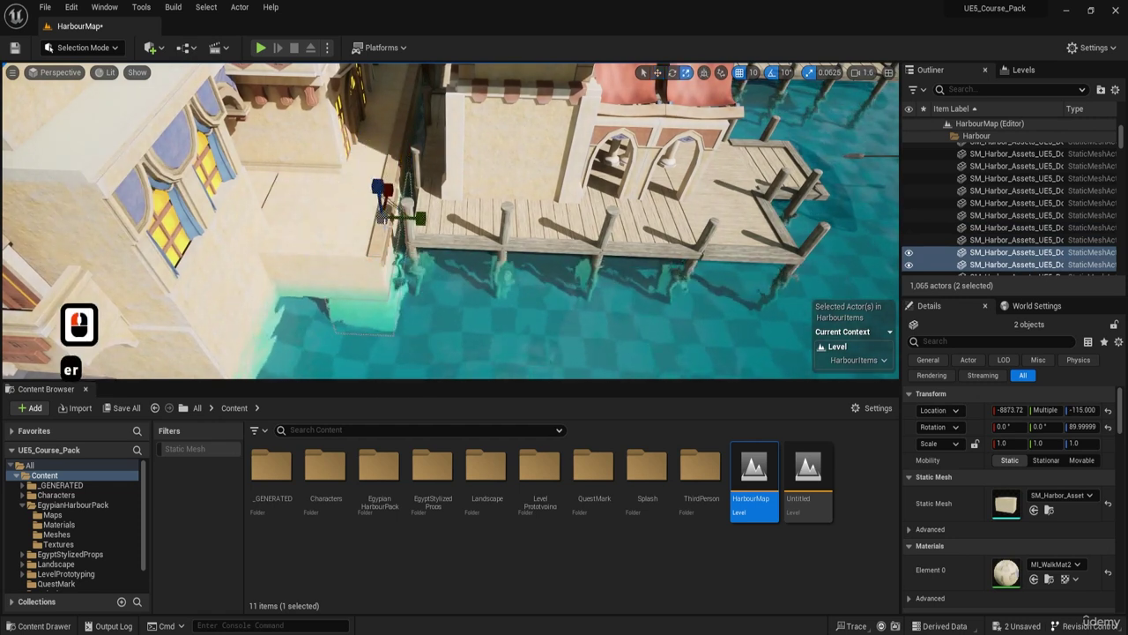
key(w)
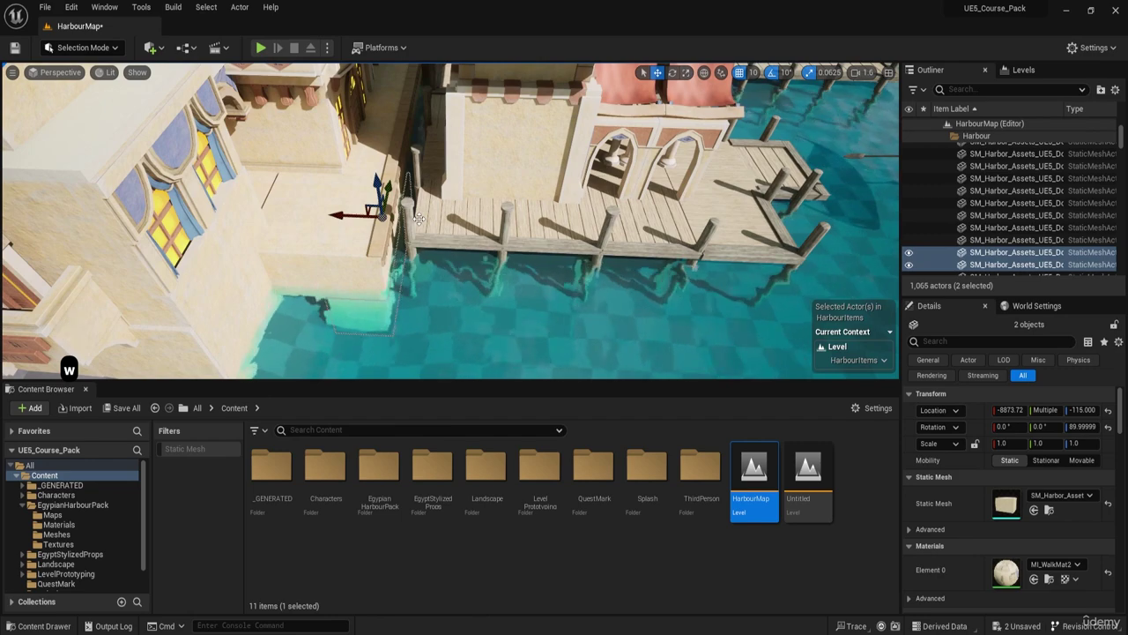
alt+drag(381, 216, 305, 210)
- Examine the filled stone base up close and the whole composition from the saved harbour view
key(g)
key(g)
key(s)
key(d)
mouse_move(307, 209)
right_down()
mouse_move(306, 168)
mouse_move(264, 159)
mouse_move(317, 201)
right_up()
key(q)
key(s)
key(q)
key(d)
key(e)
key(s)
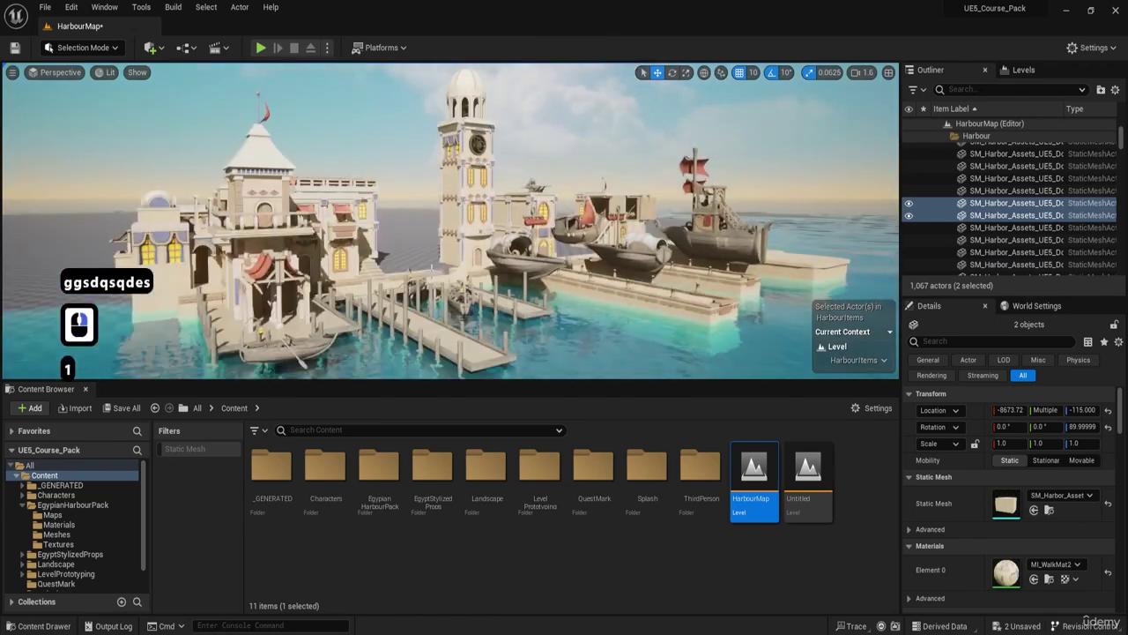